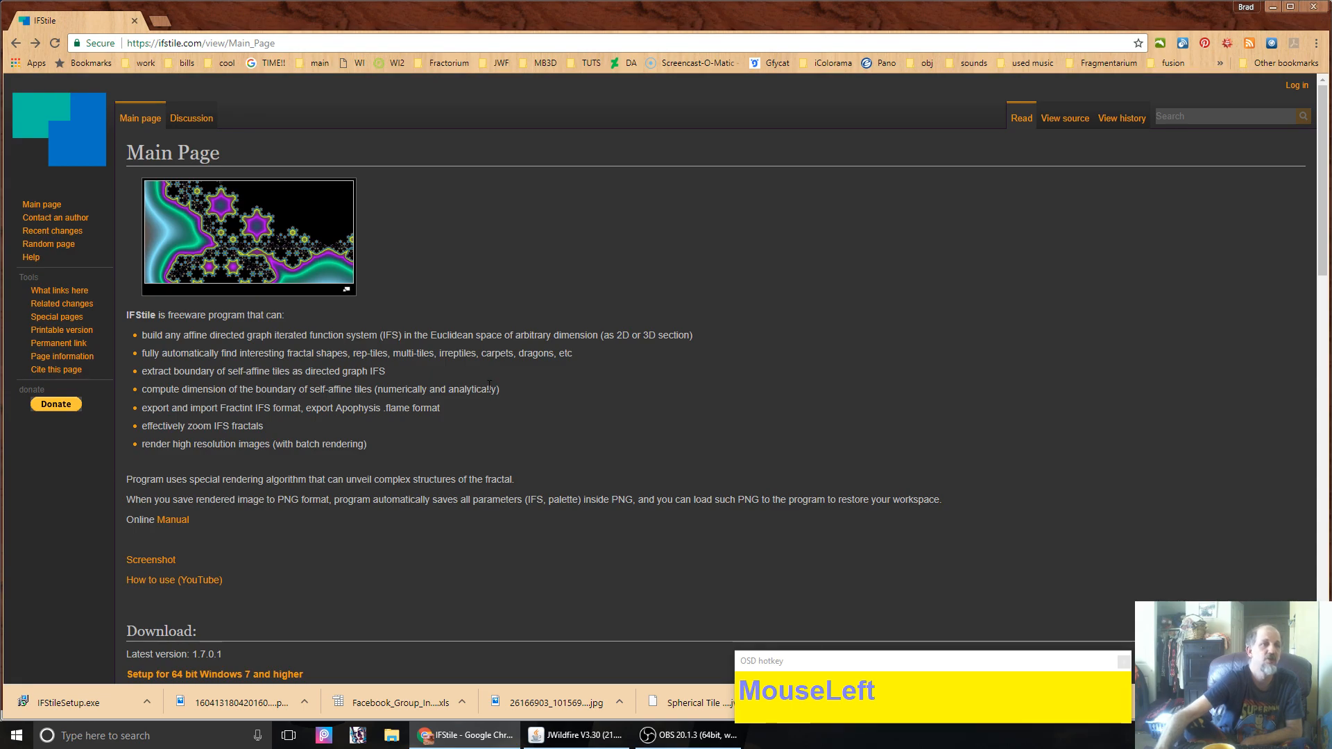
Step: Examine the IFStile main page, including its feature list, download section and gallery of sample fractals
scroll(489, 386, down, 4)
scroll(489, 385, up, 3)
scroll(489, 386, down, 6)
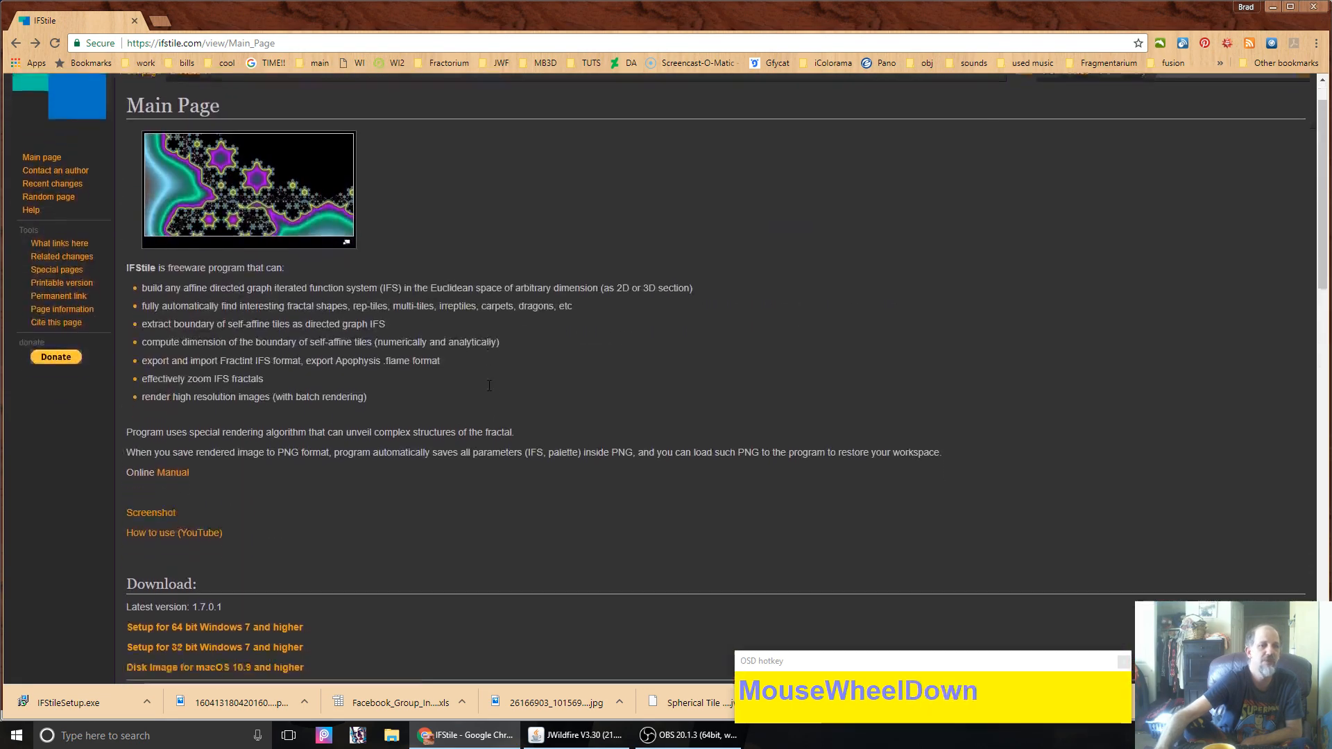
scroll(489, 386, down, 5)
scroll(767, 446, up, 2)
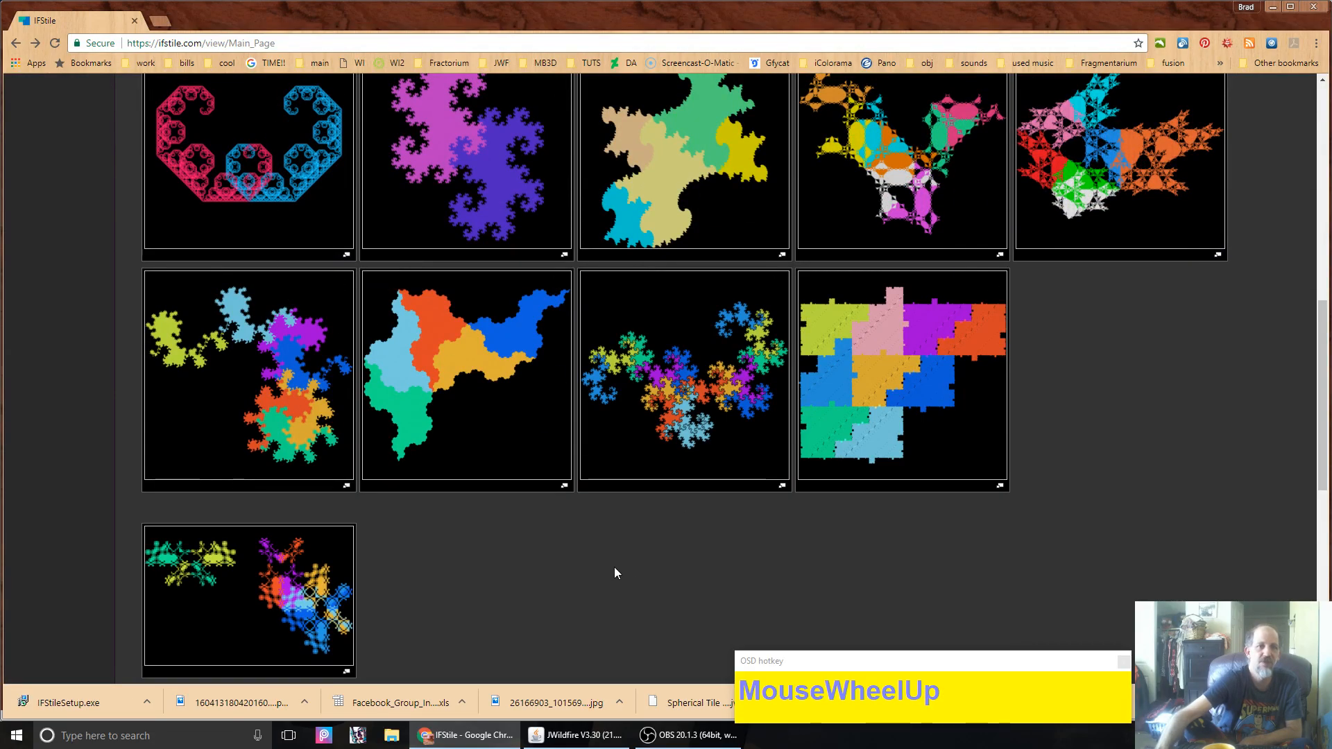
scroll(613, 566, up, 1)
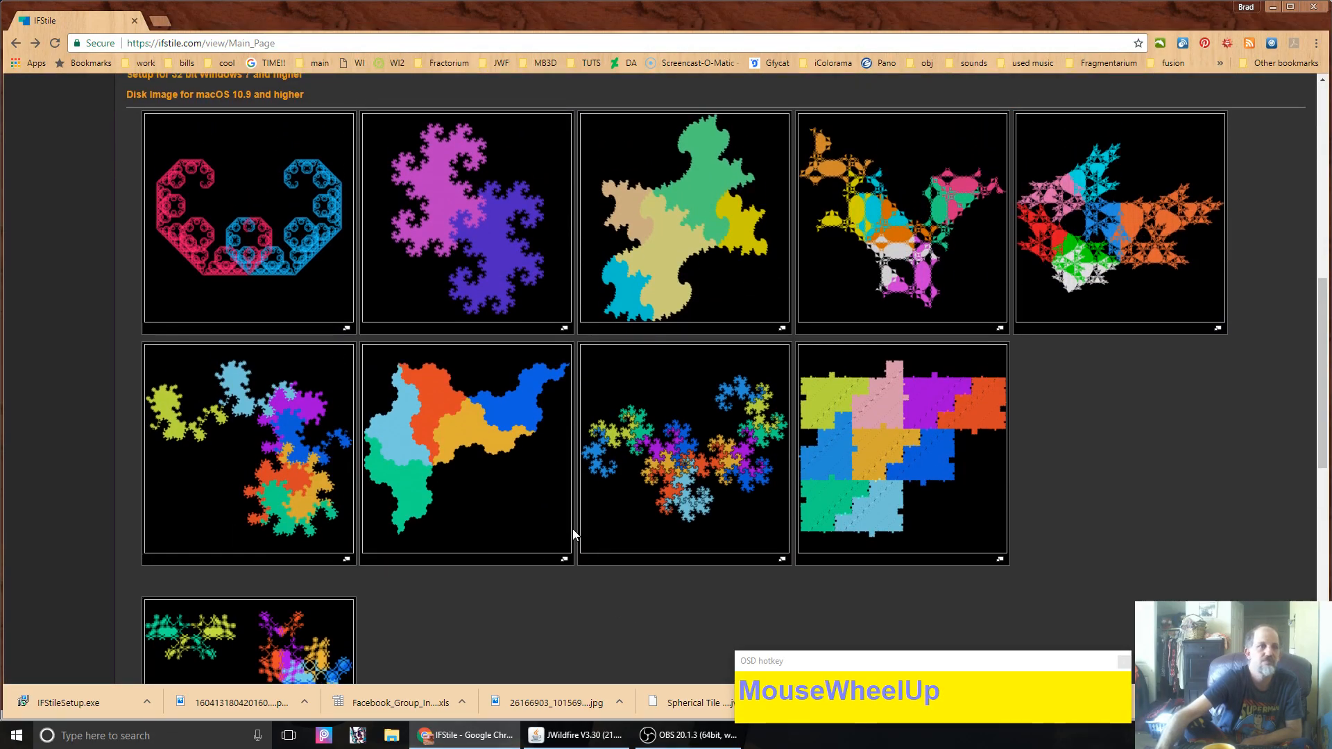
scroll(568, 531, up, 8)
scroll(541, 517, down, 1)
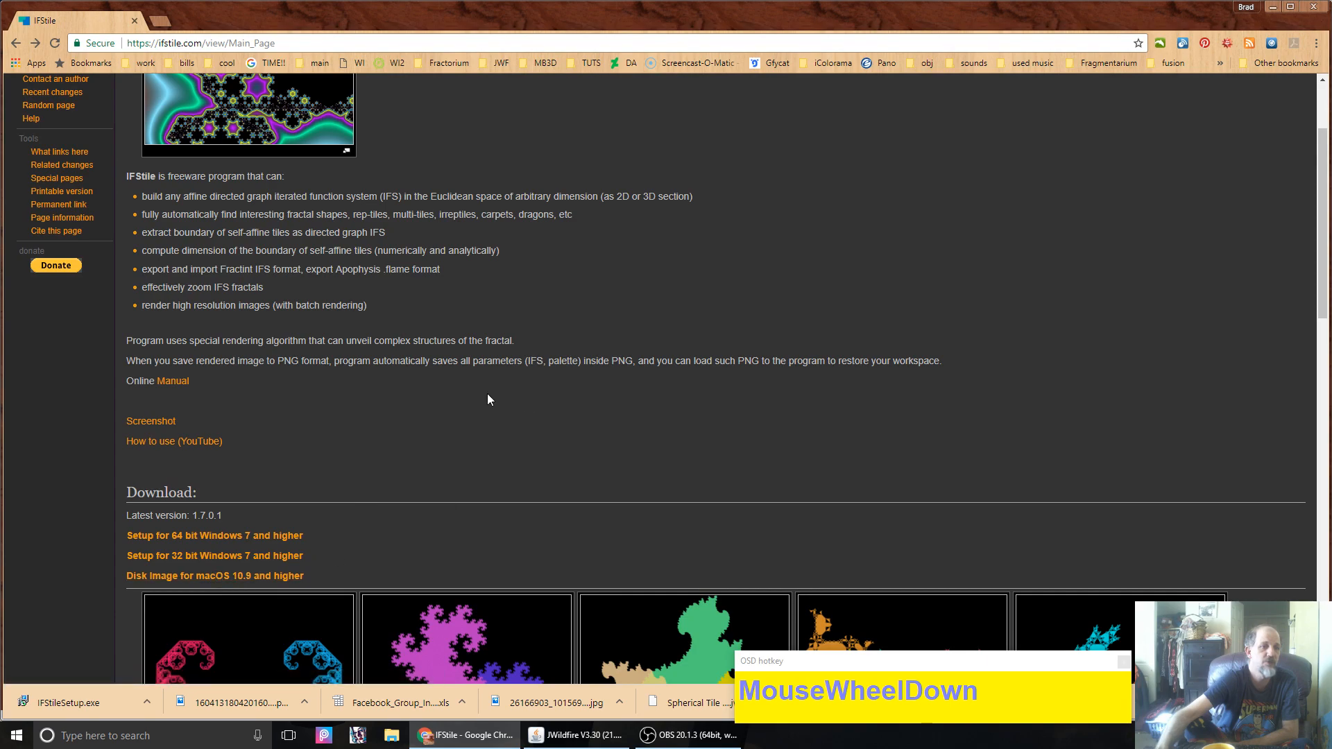
scroll(36, 493, up, 2)
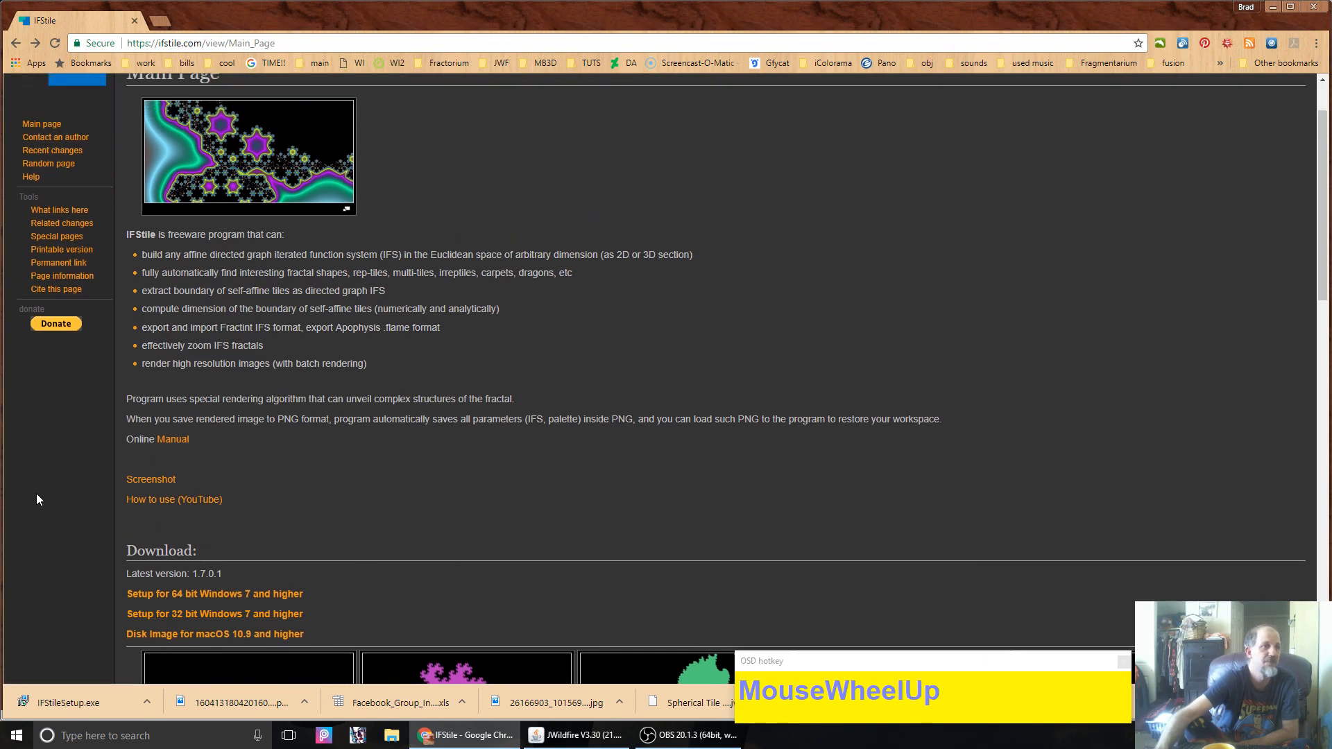
scroll(277, 472, down, 6)
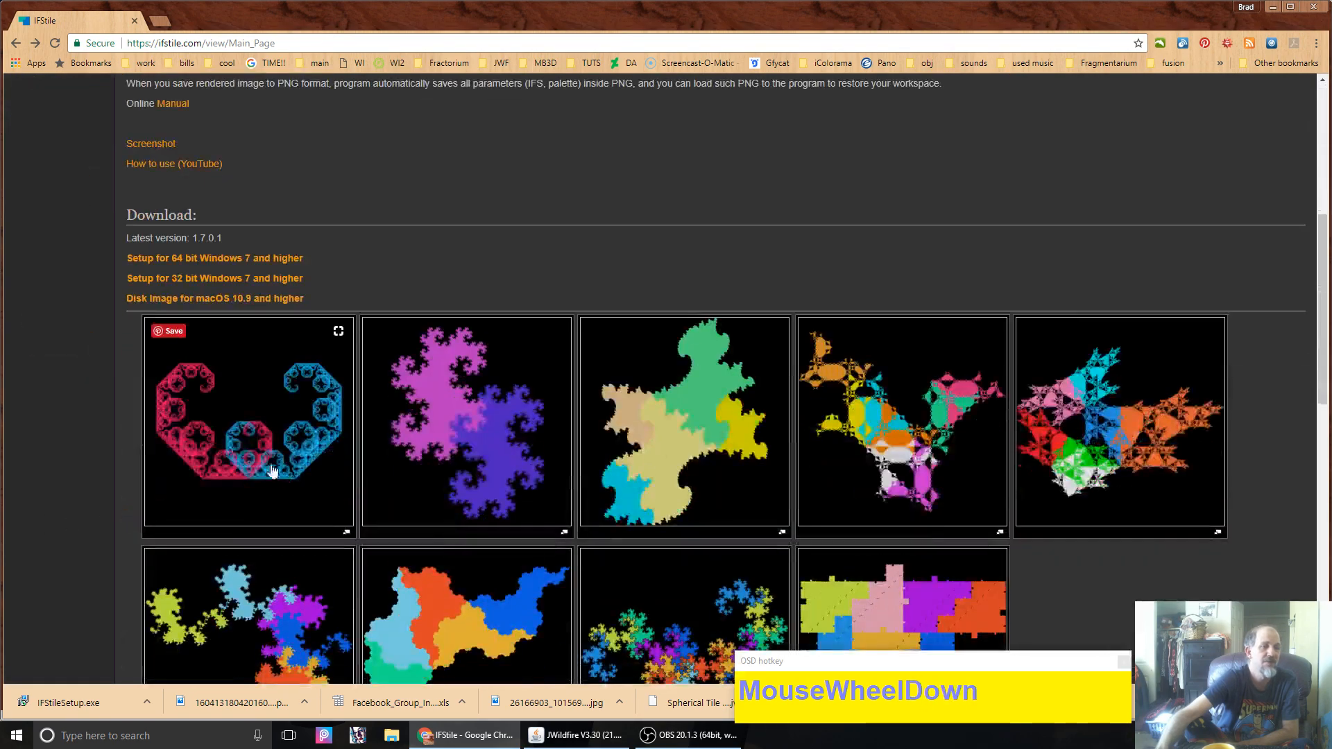
Step: View the file page of the red and blue Levy.png gallery image, and return to the main page
click(243, 424)
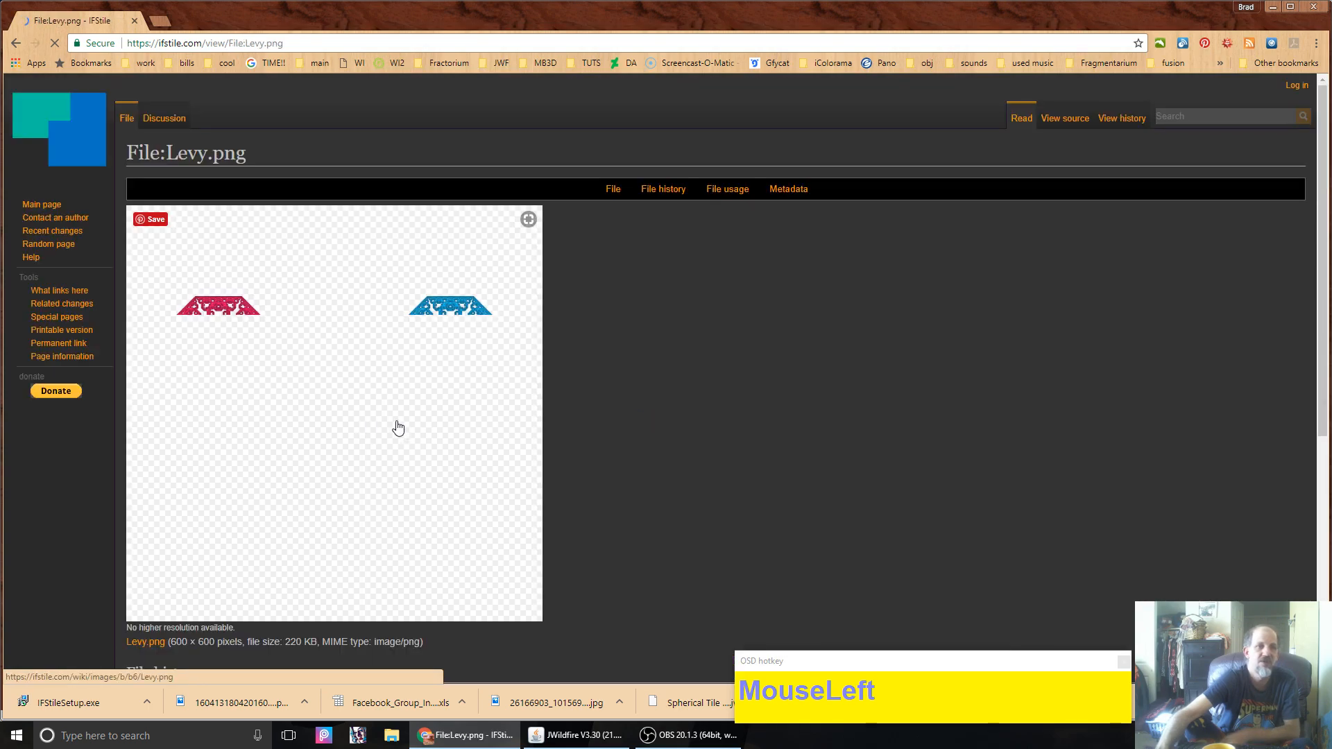
click(15, 43)
scroll(376, 393, up, 6)
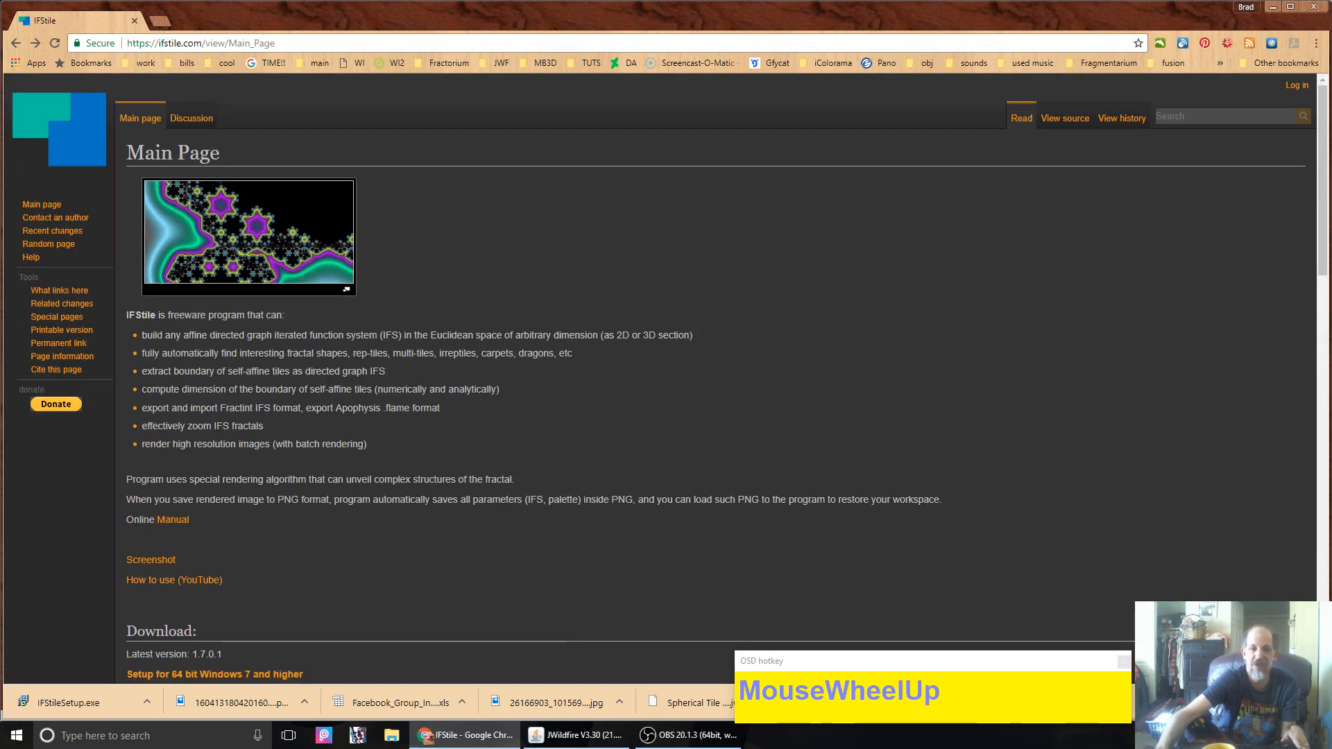
Step: Minimize the browser, launch IFStile from the desktop and maximize its window
click(1273, 7)
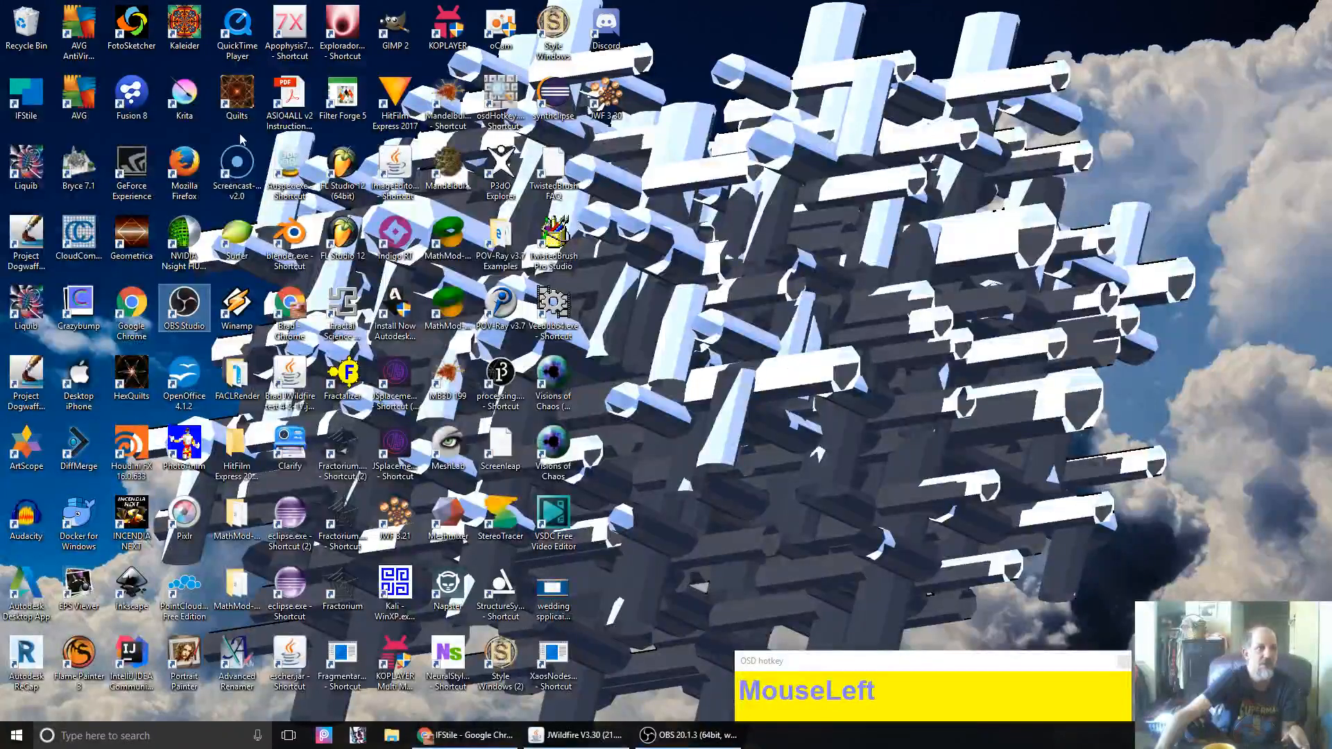
double_click(26, 95)
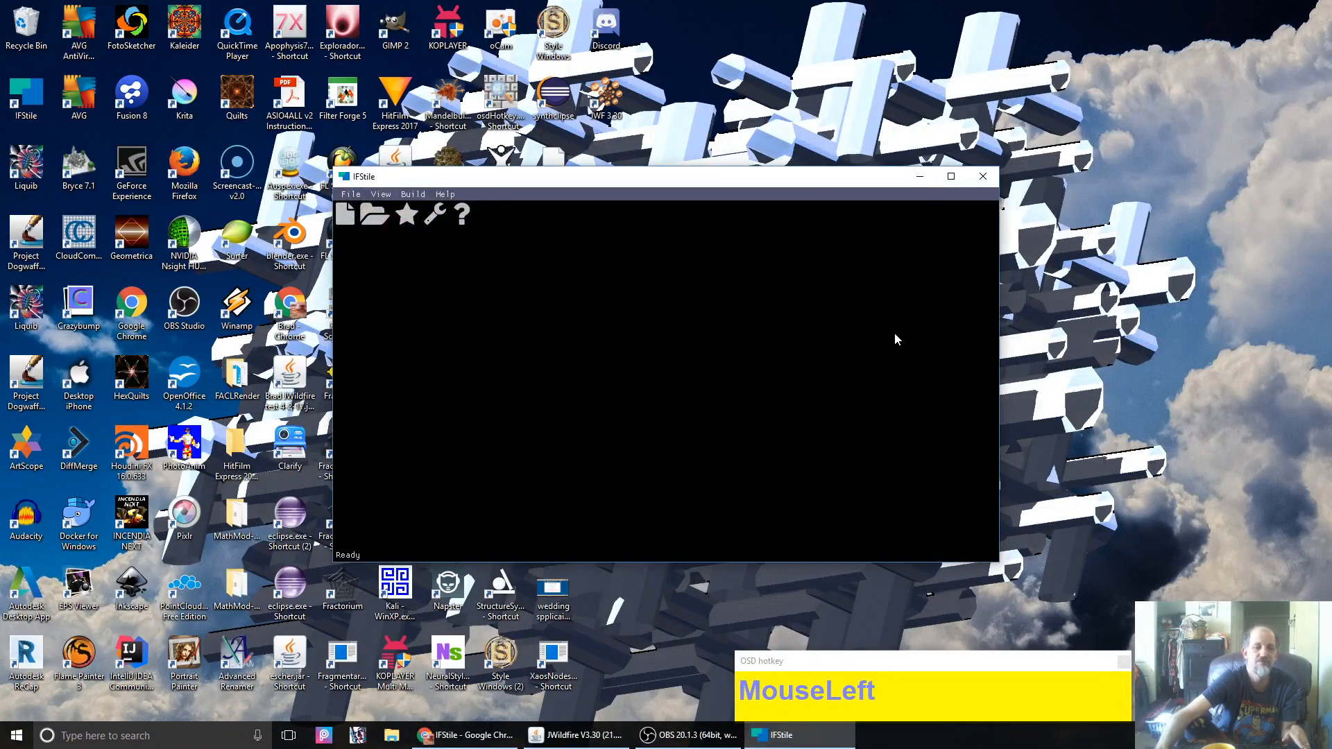
click(951, 176)
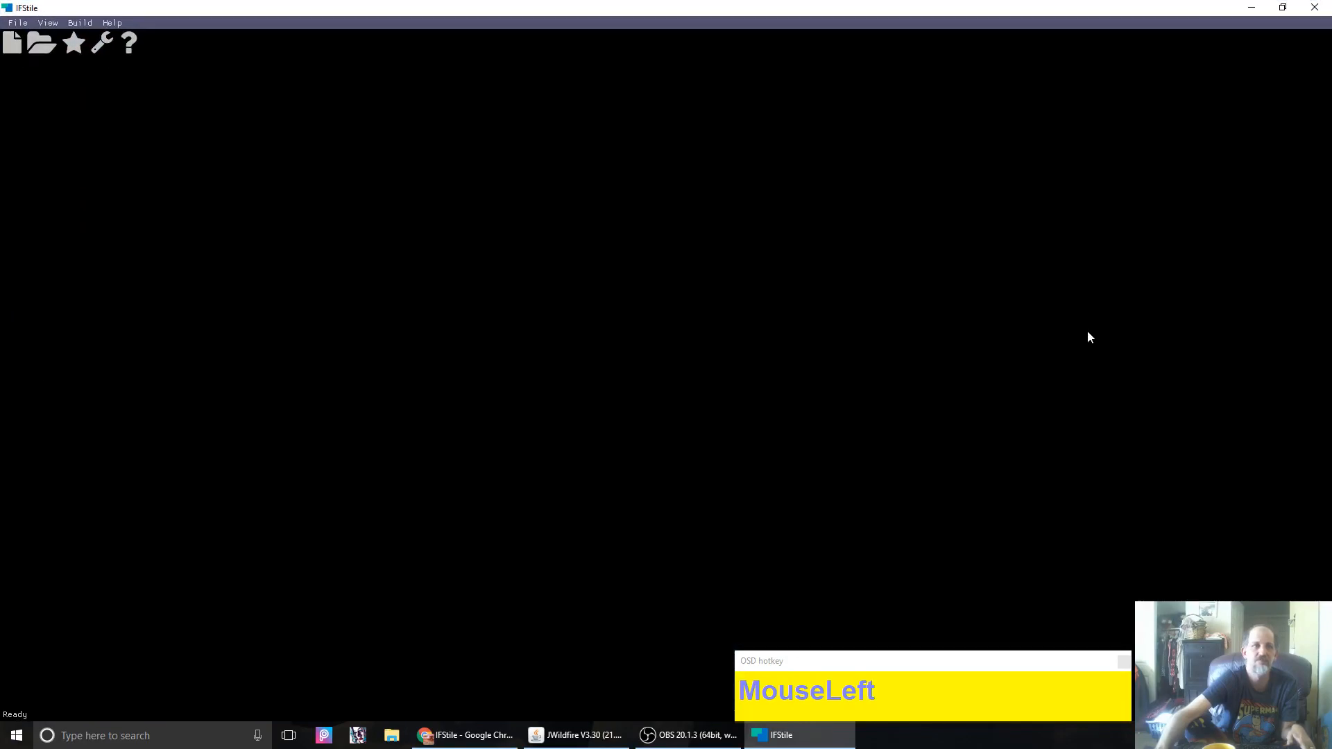
Step: Load the 2D example (x-2)^2(4a) and look through the elements in its IFS list
click(76, 43)
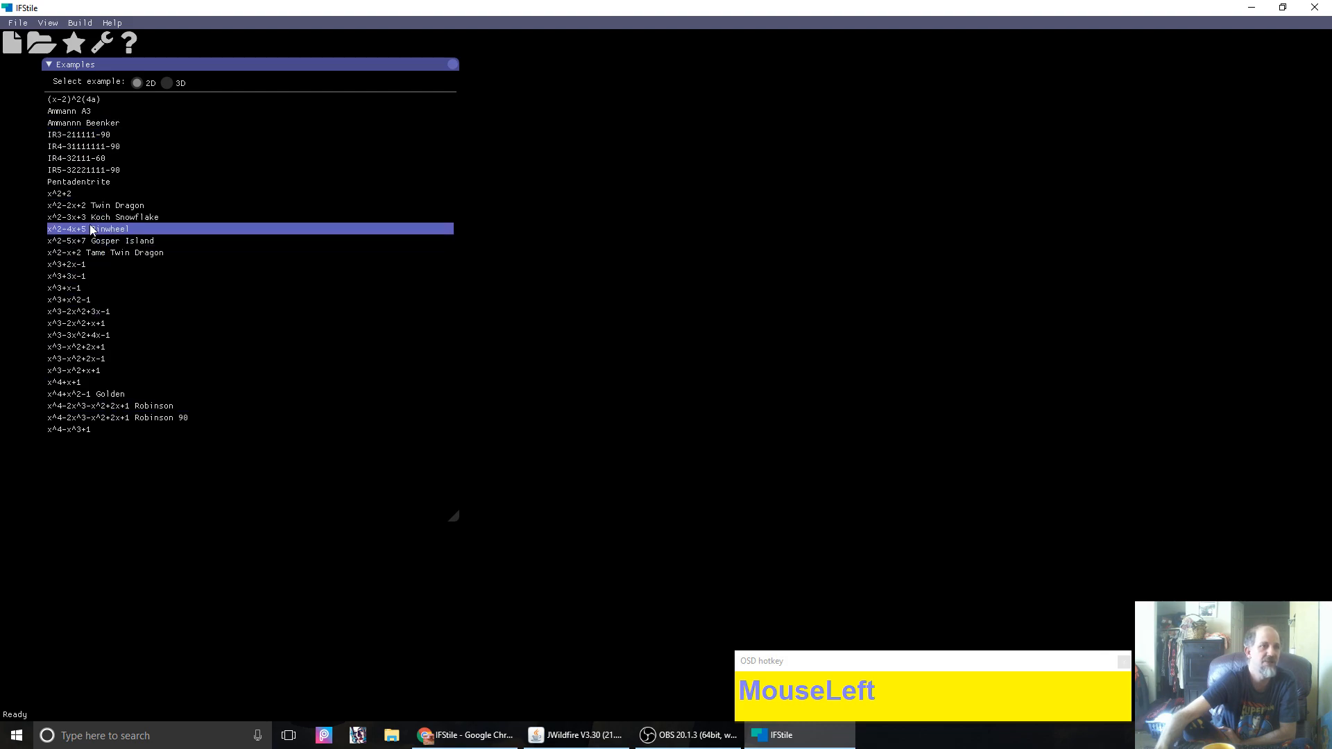
click(87, 101)
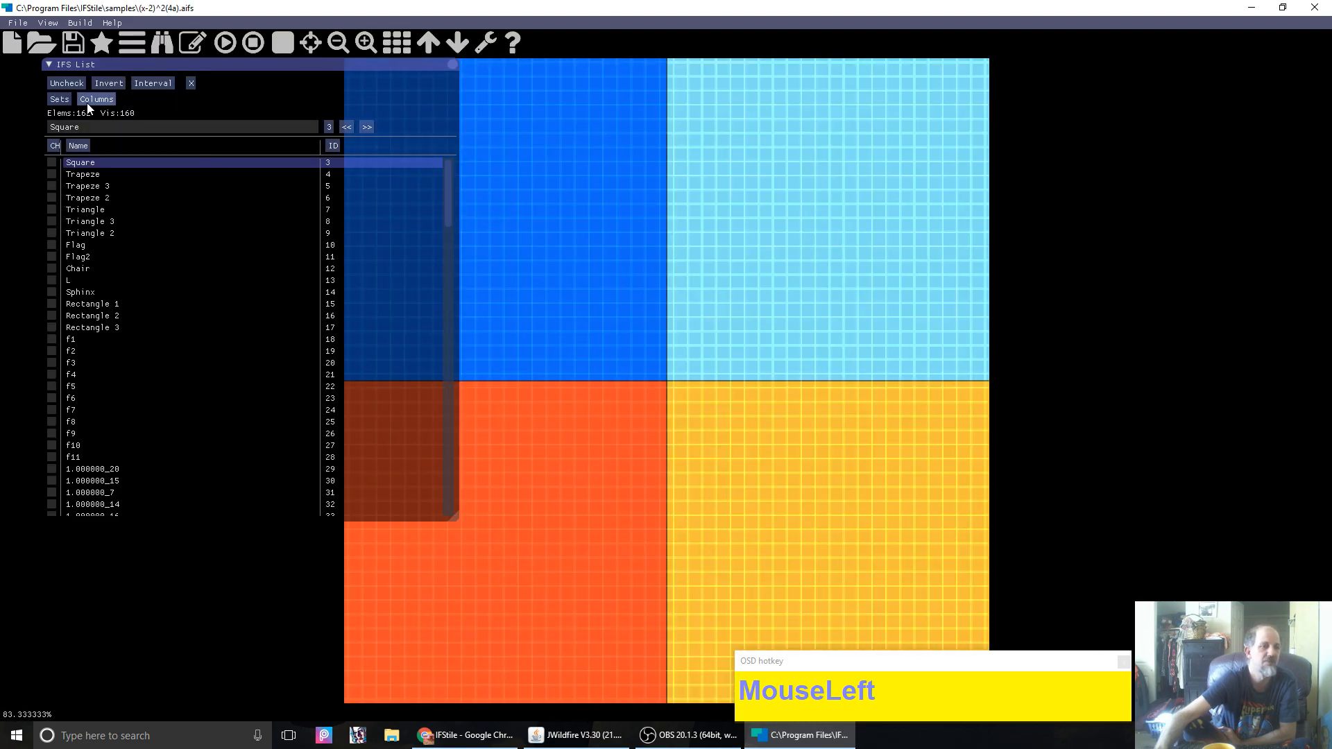
scroll(108, 349, down, 20)
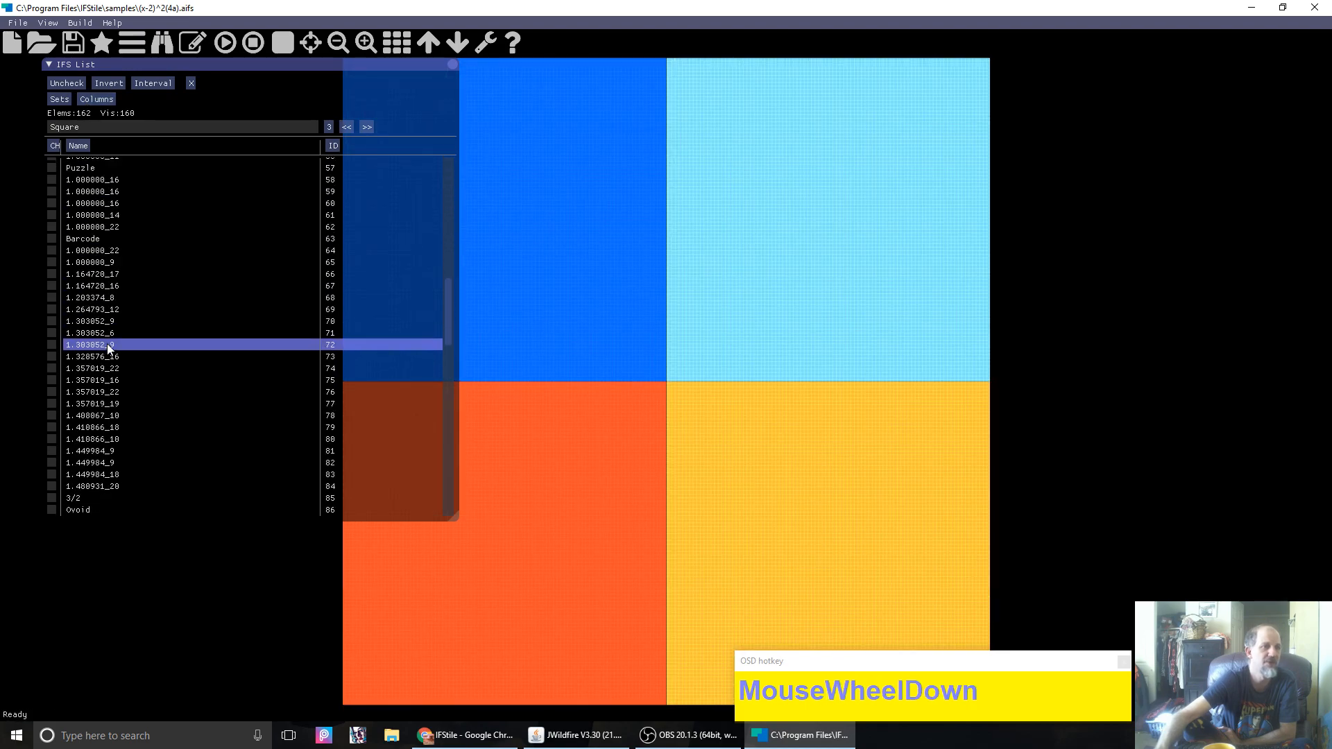
scroll(108, 349, down, 5)
scroll(107, 349, up, 20)
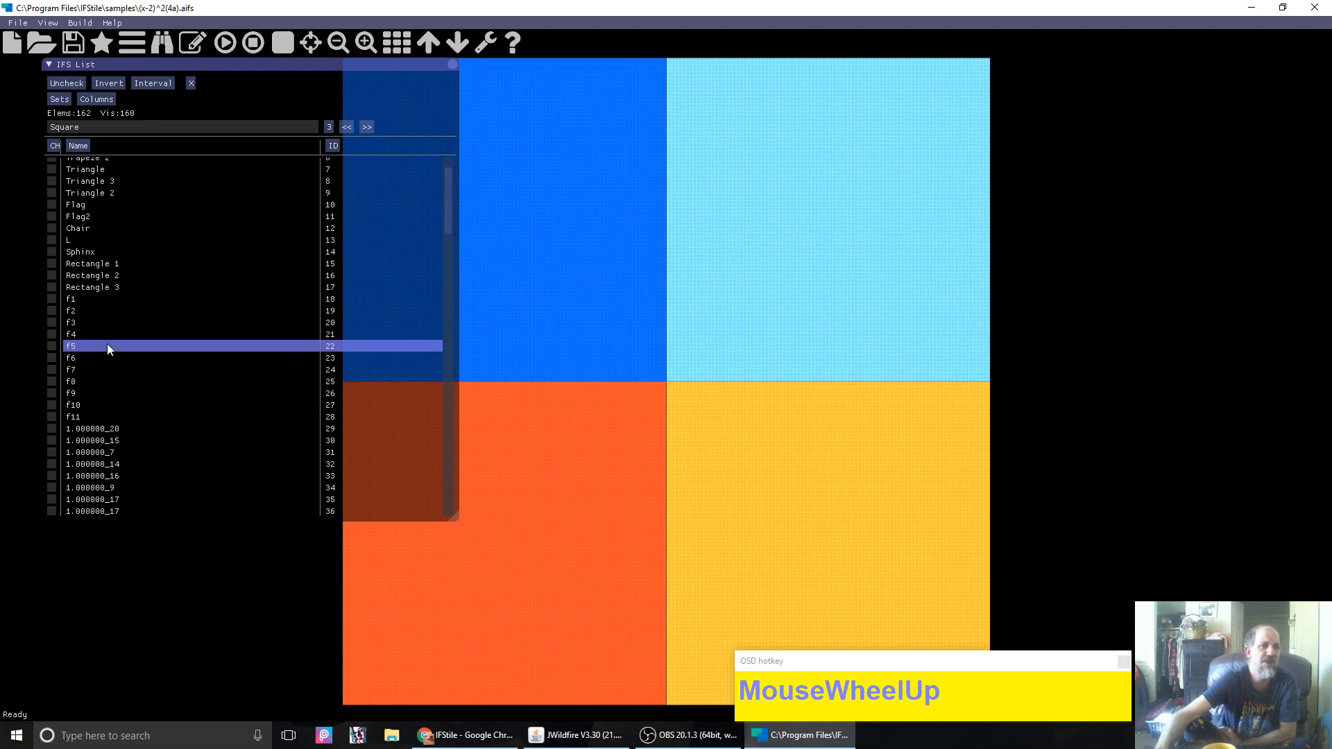
scroll(107, 349, up, 1)
Step: Load the 2D example Ammann A3, look through its IFS list, and load the example x^4-x^3+1
click(102, 42)
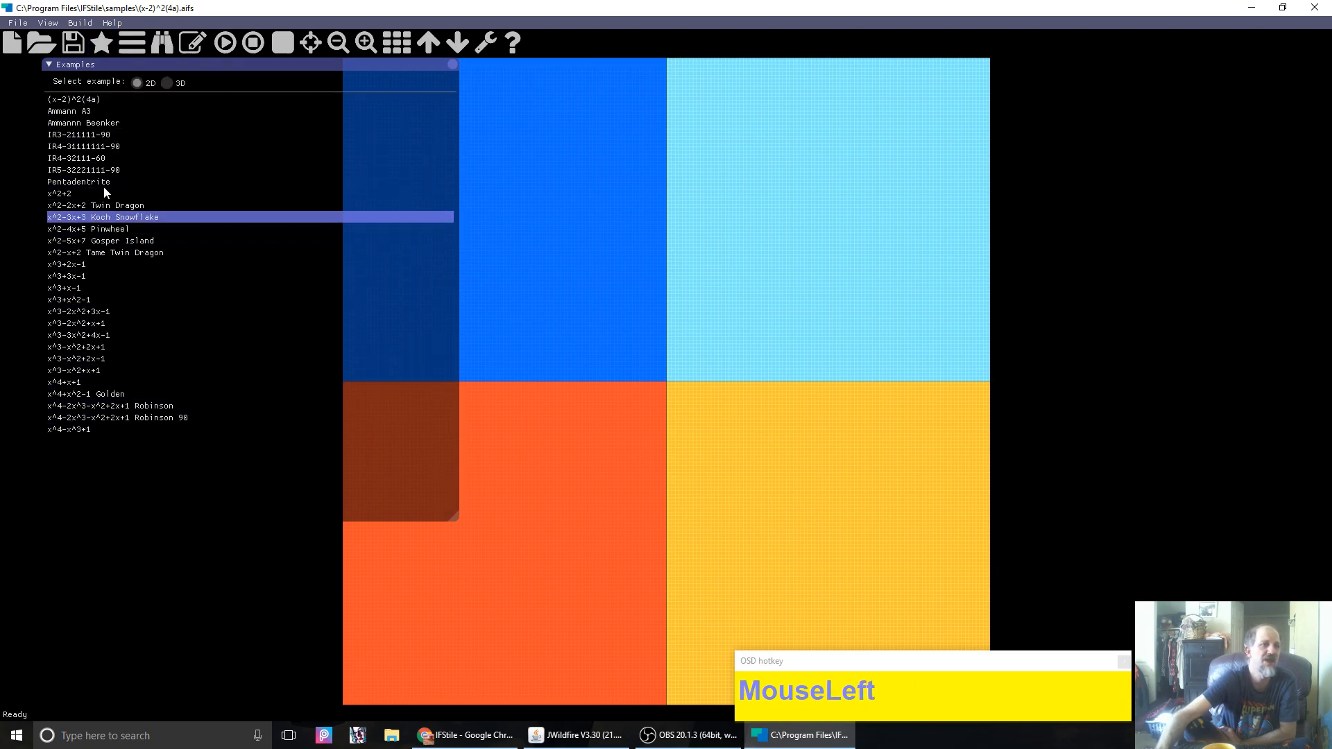
click(76, 112)
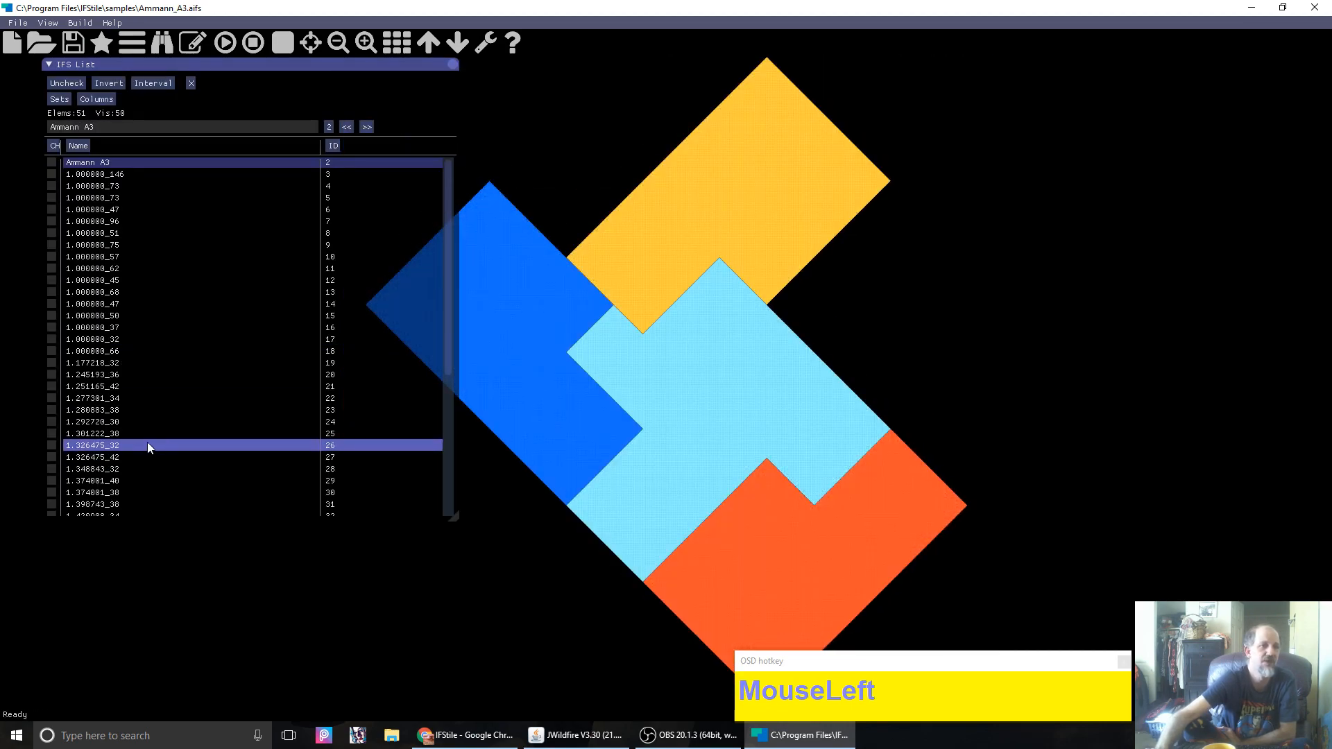
scroll(148, 448, down, 5)
scroll(148, 448, up, 5)
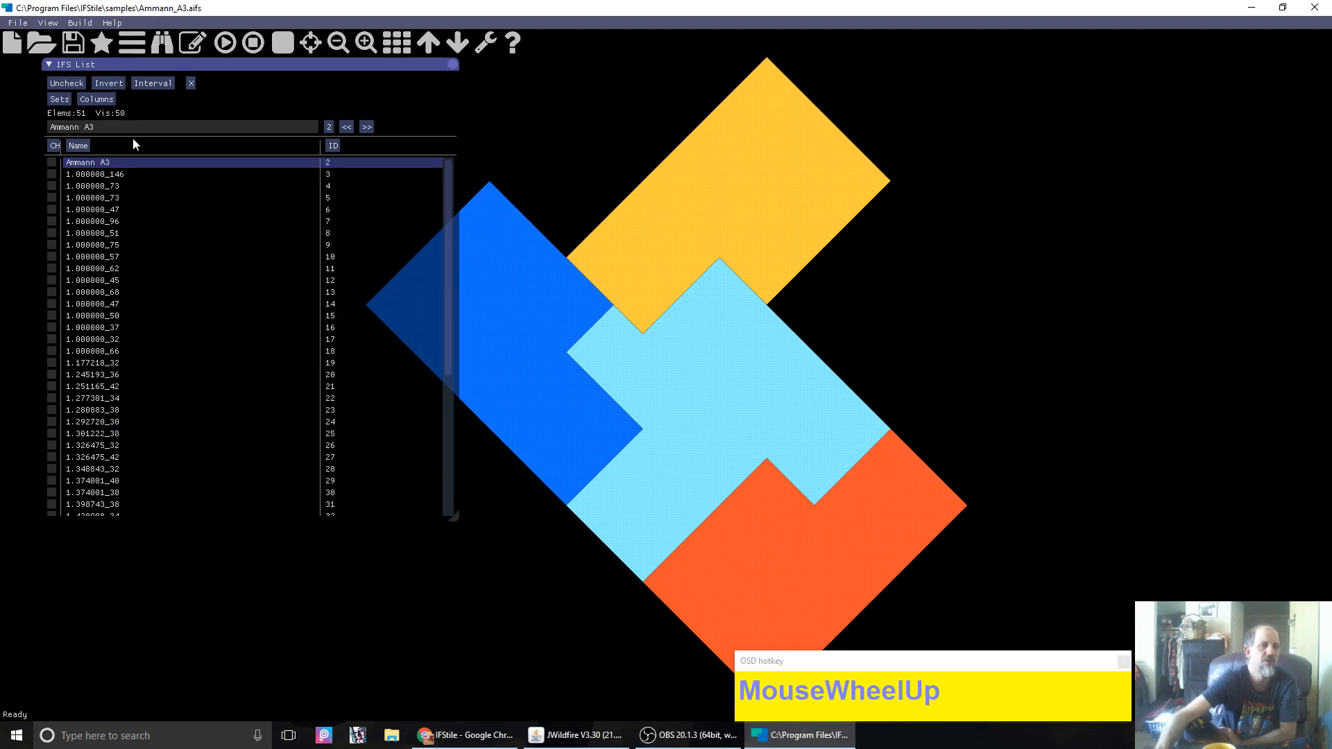
click(104, 46)
click(75, 434)
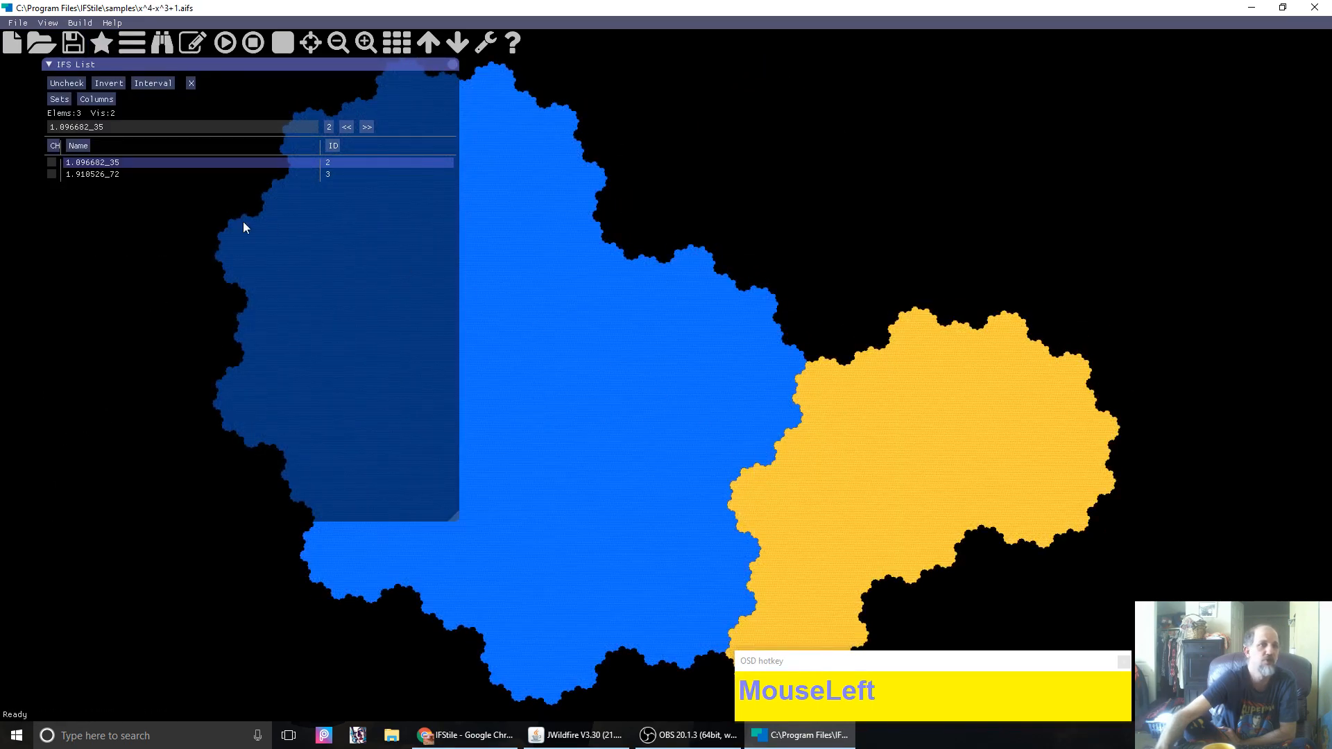
Step: Load the 2D example x^3-2x^2+3x-1 and display its element 1.458851_21 with ID 7
click(102, 45)
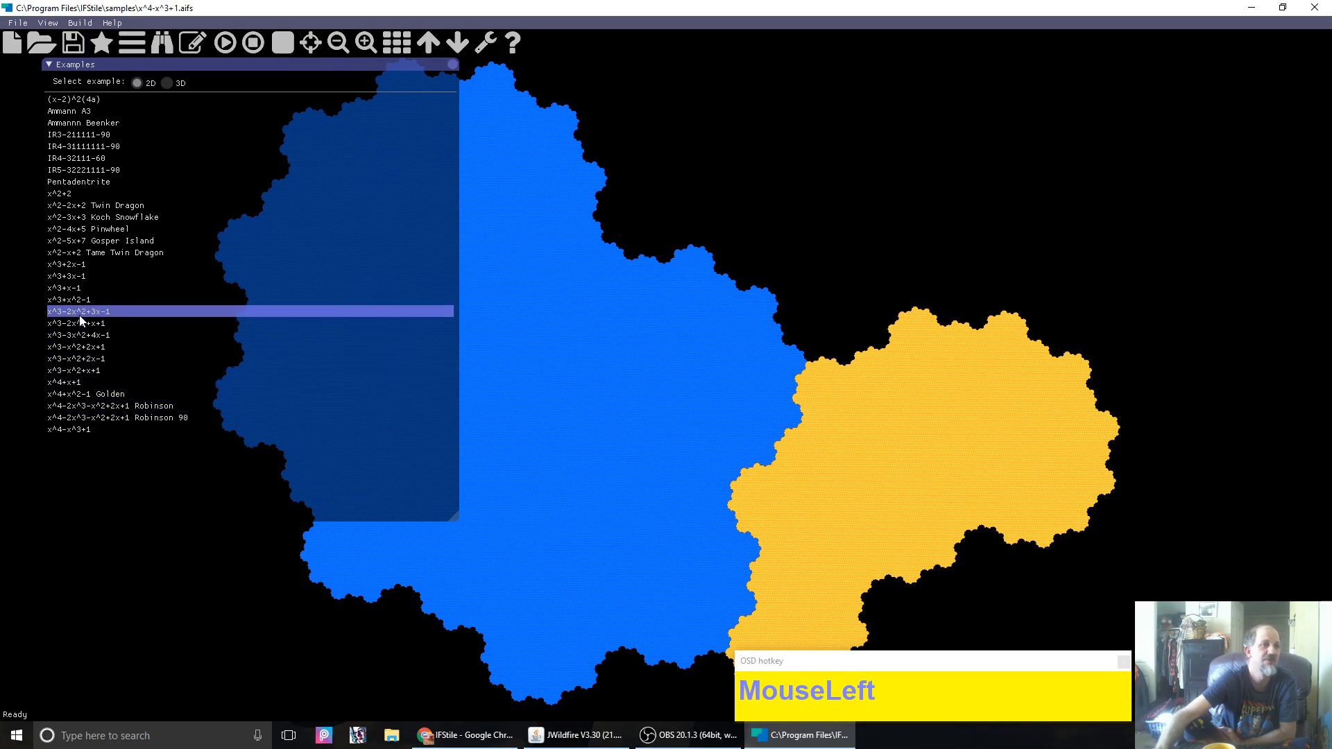
click(98, 317)
scroll(106, 355, down, 3)
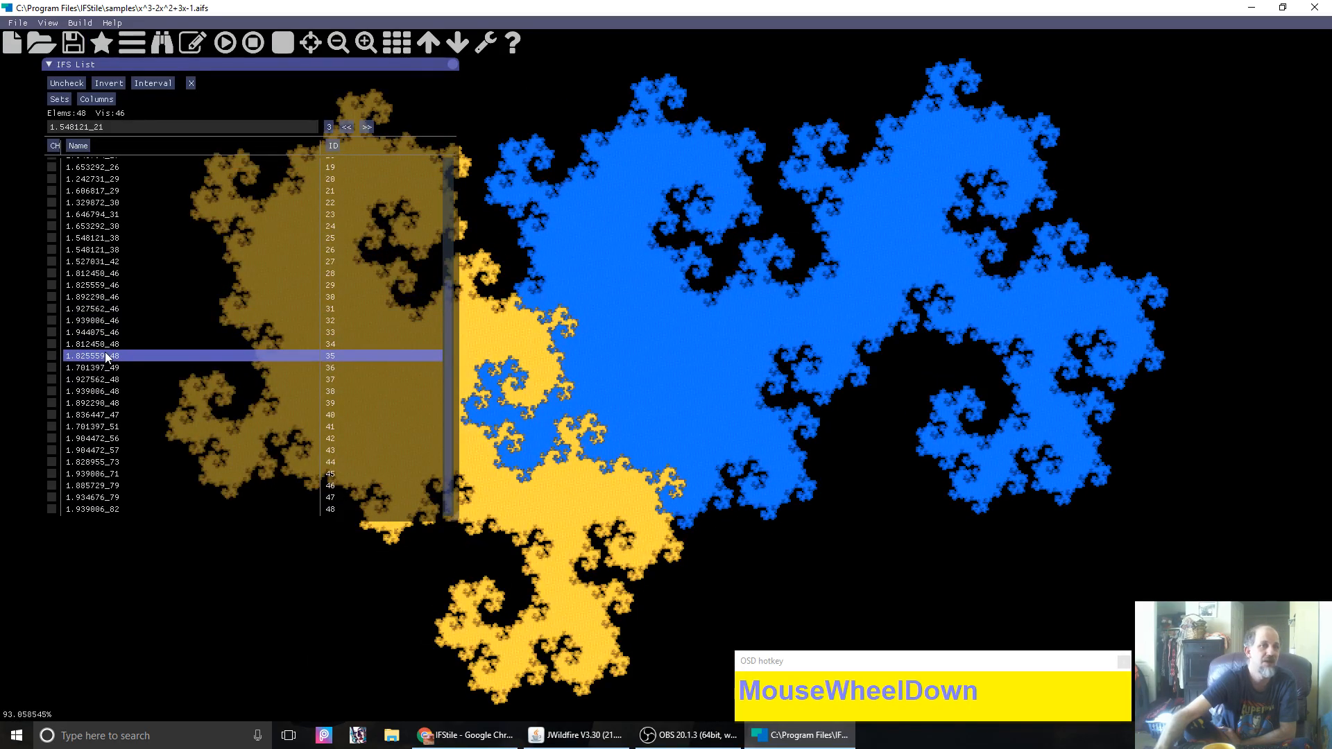
scroll(106, 355, up, 4)
click(110, 340)
click(90, 211)
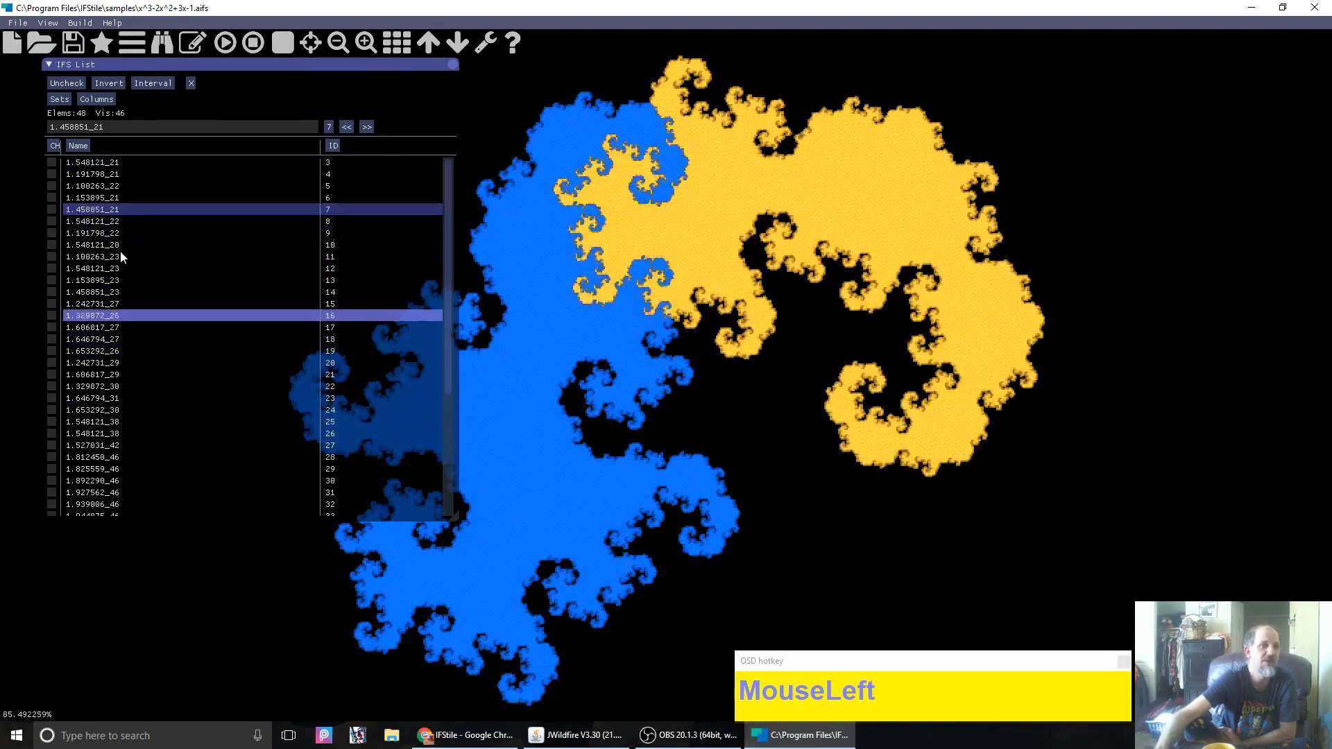
Step: Load the 3D example (x^3-2) and display its element 2.000000_62 with ID 8
click(101, 43)
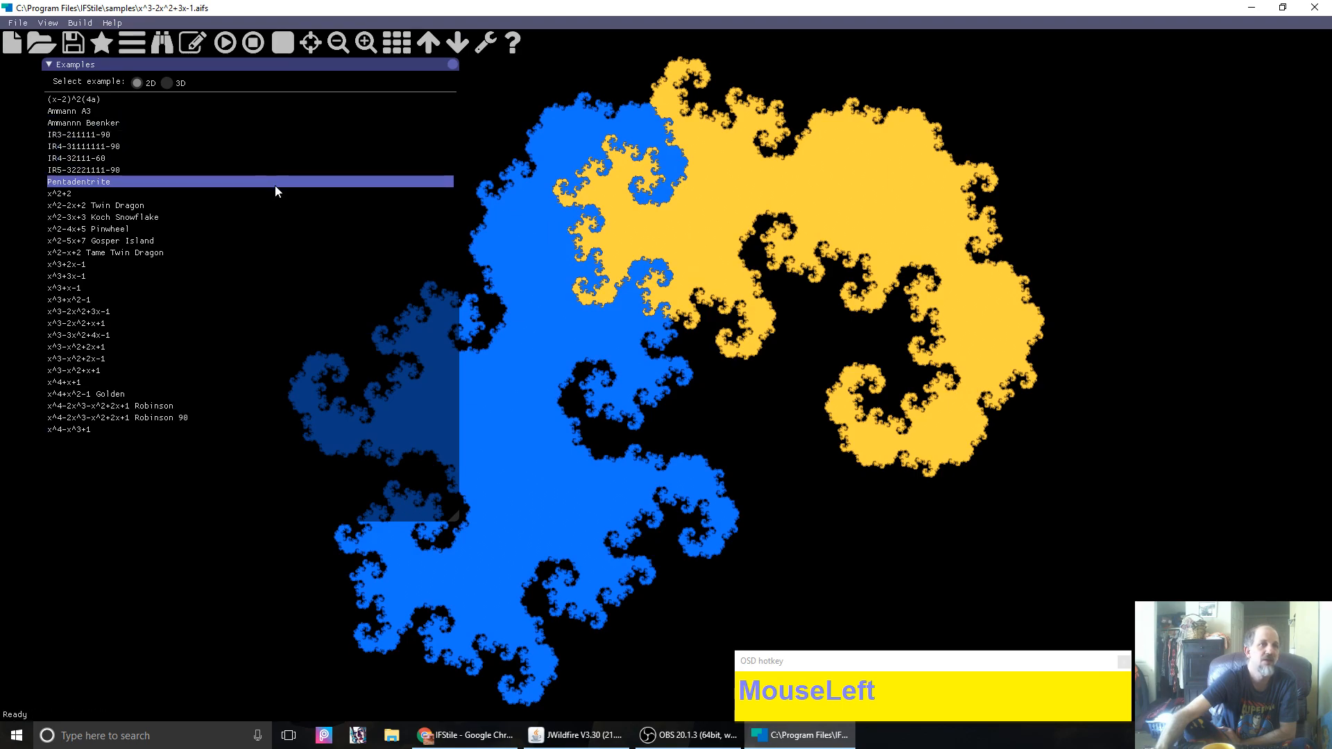
click(141, 85)
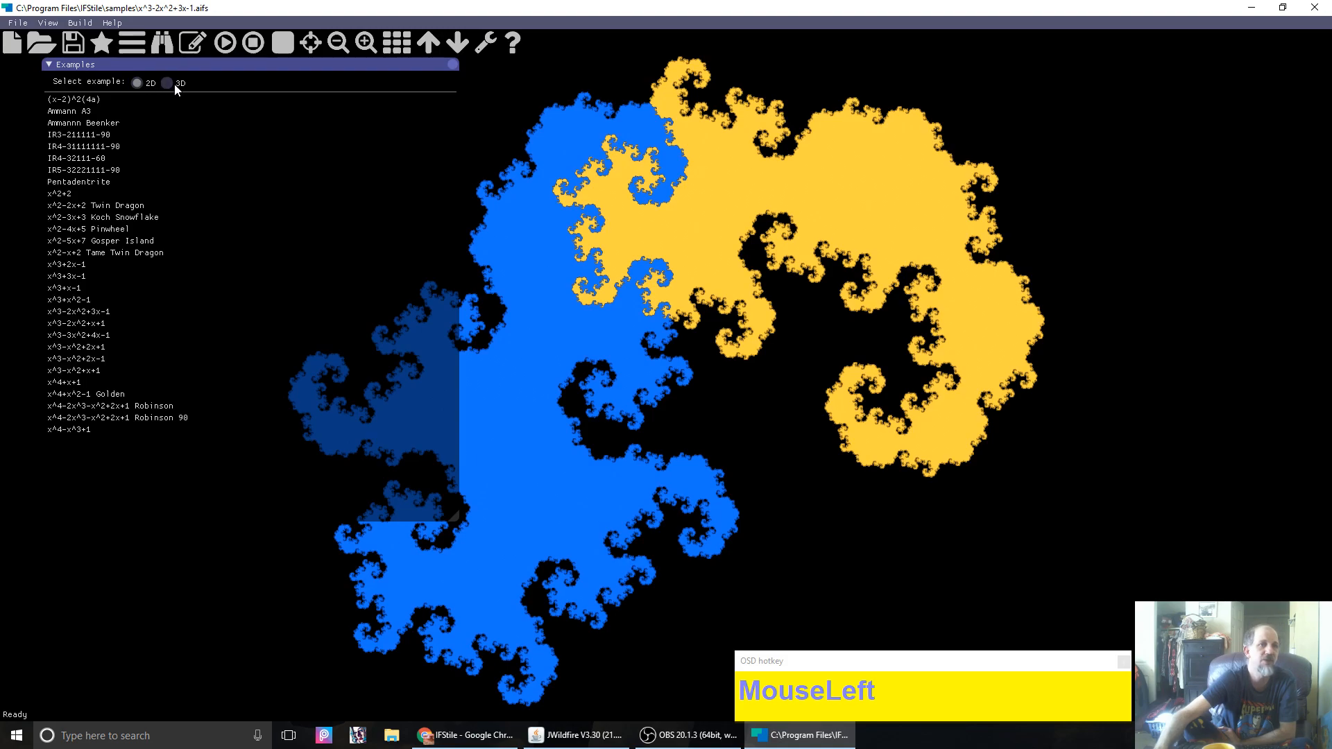
click(175, 85)
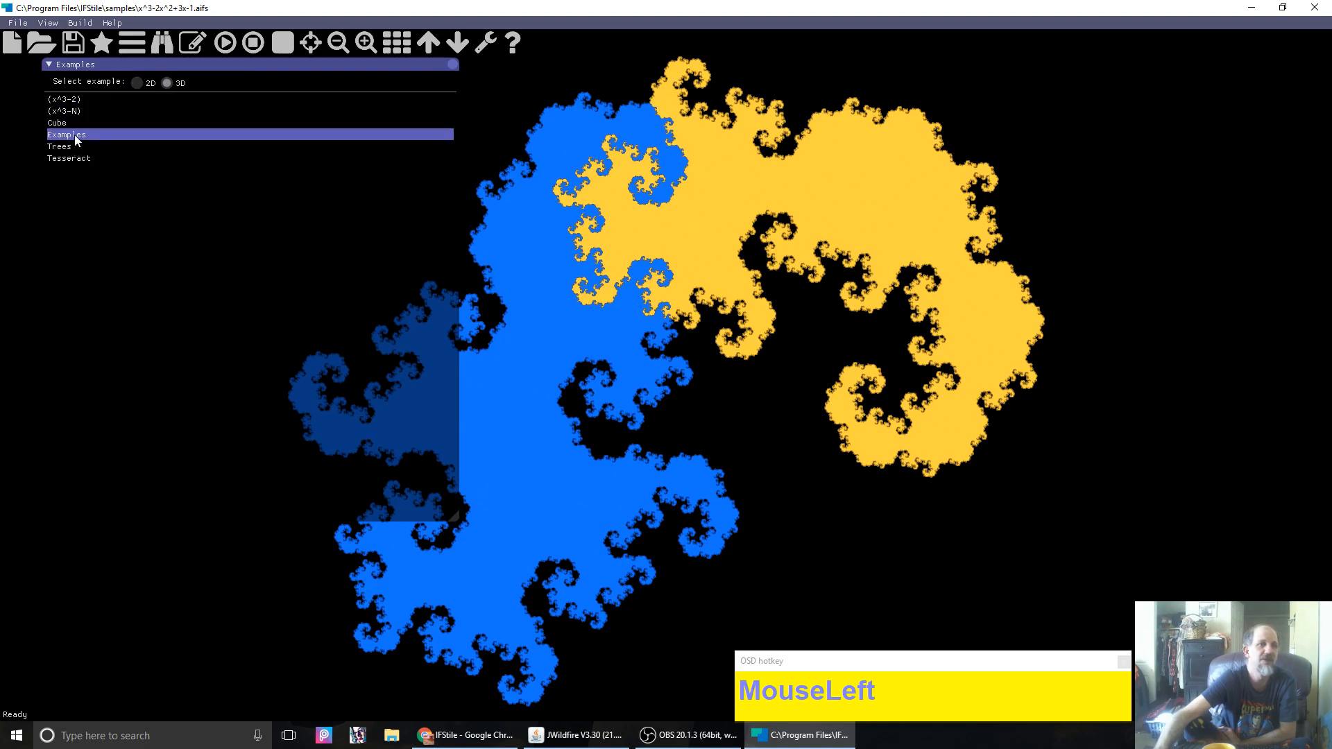
click(72, 102)
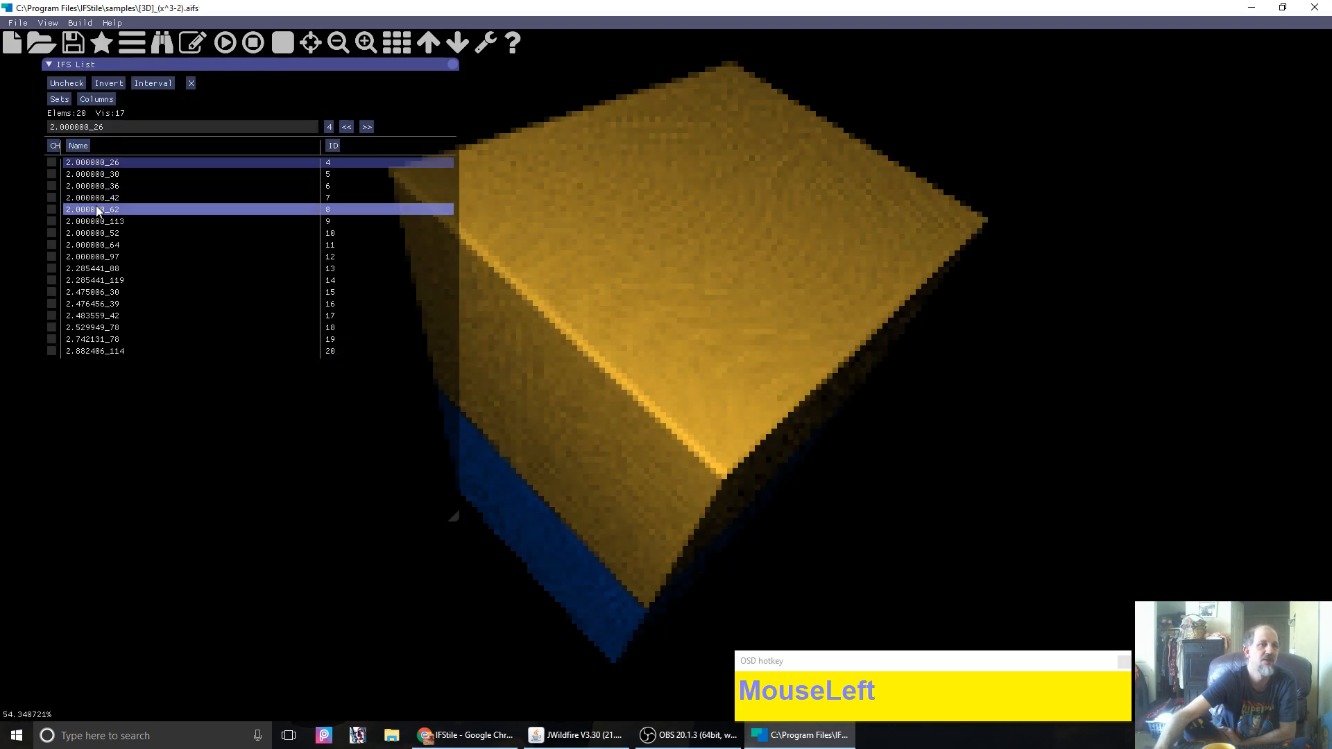
click(84, 209)
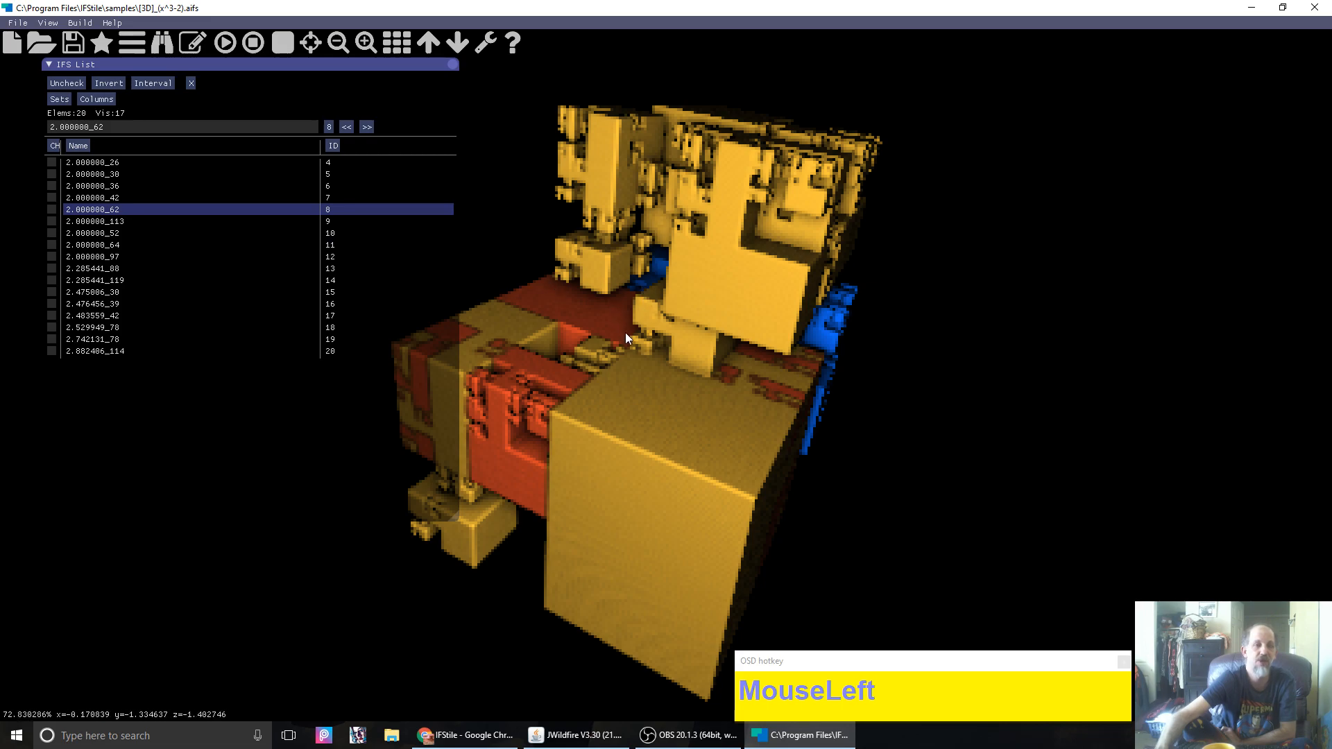
Step: Return to the 2D examples and load Ammann A3 again
click(100, 43)
click(140, 80)
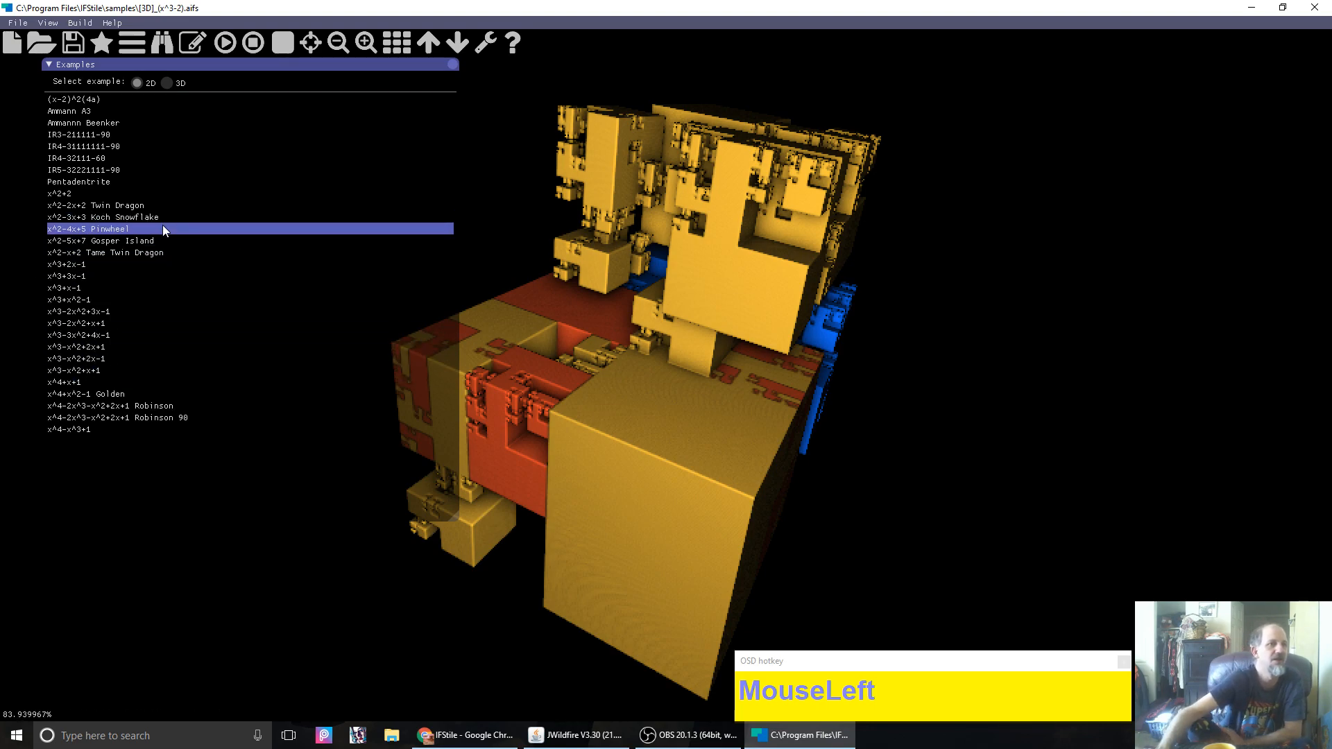
click(74, 111)
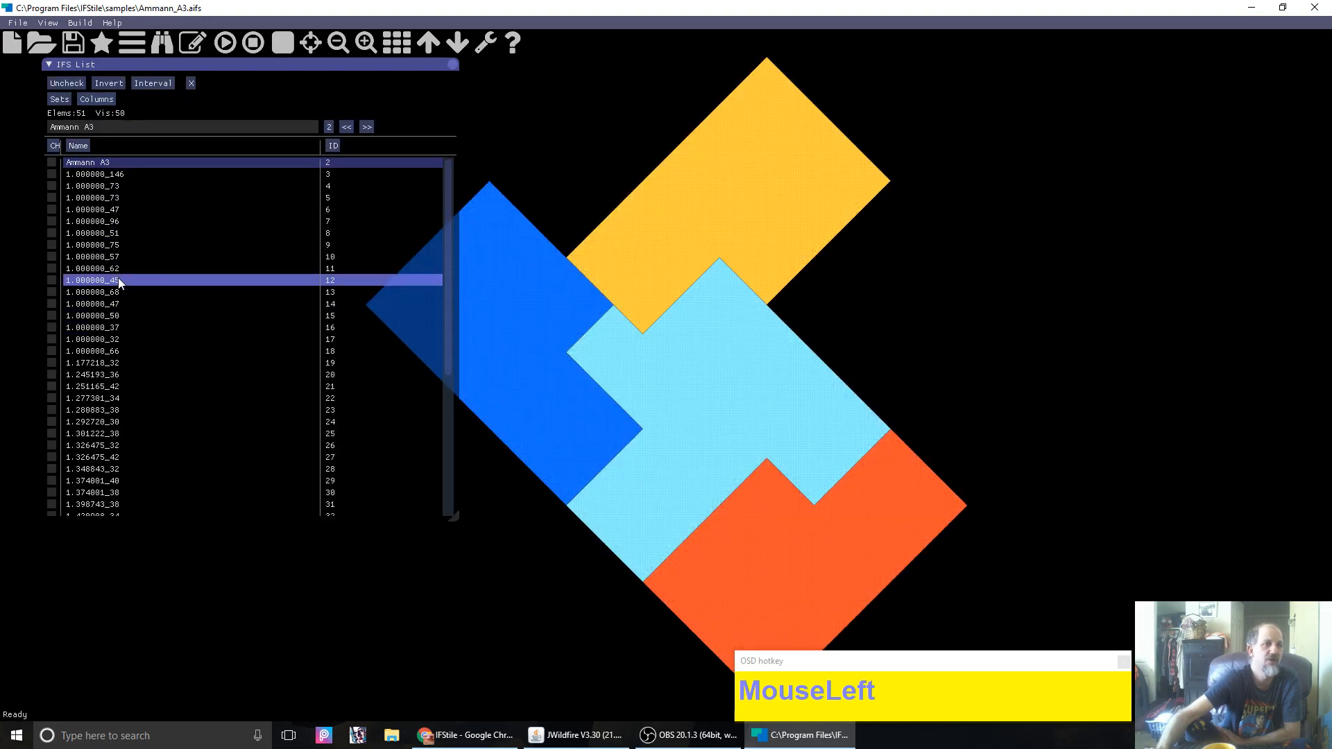
scroll(134, 297, up, 1)
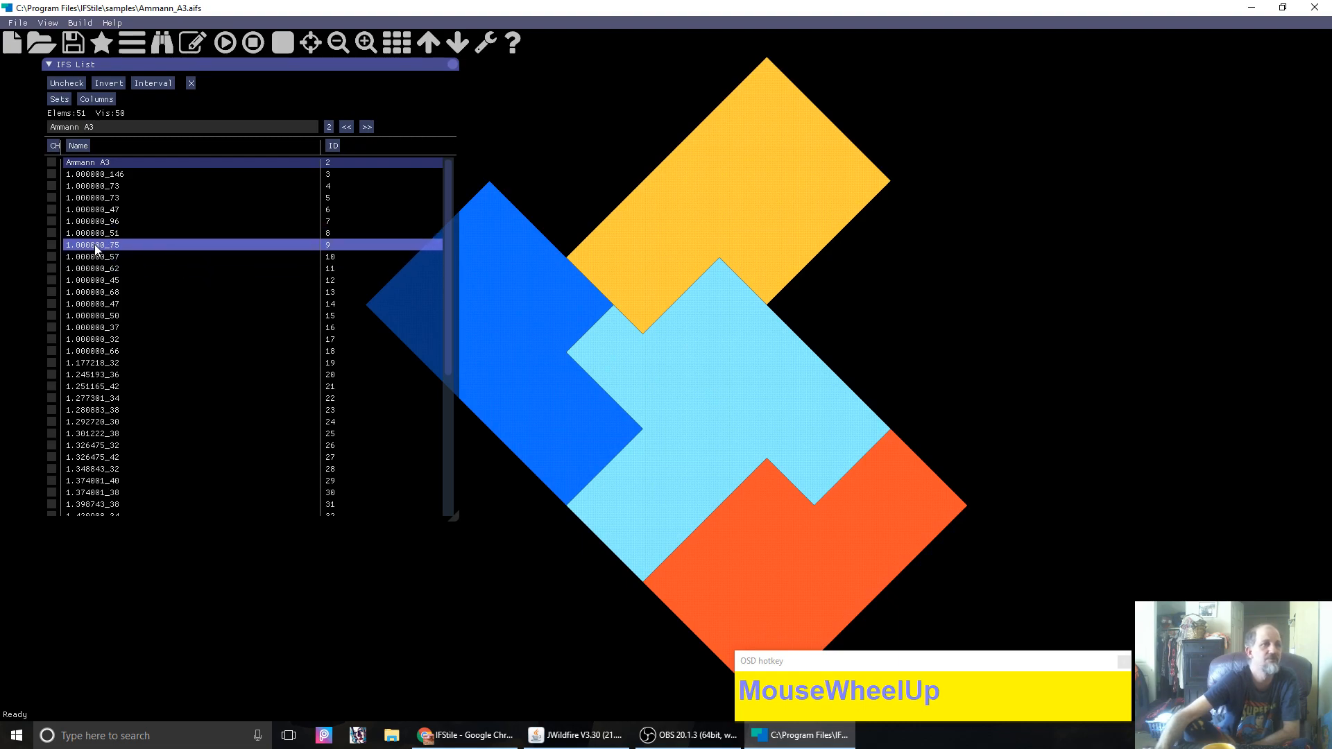
Step: Display several Ammann A3 list elements in turn, including 1.000000_47 and 1.000000_75, ending on 1.000000_146 with ID 3
click(88, 176)
click(95, 211)
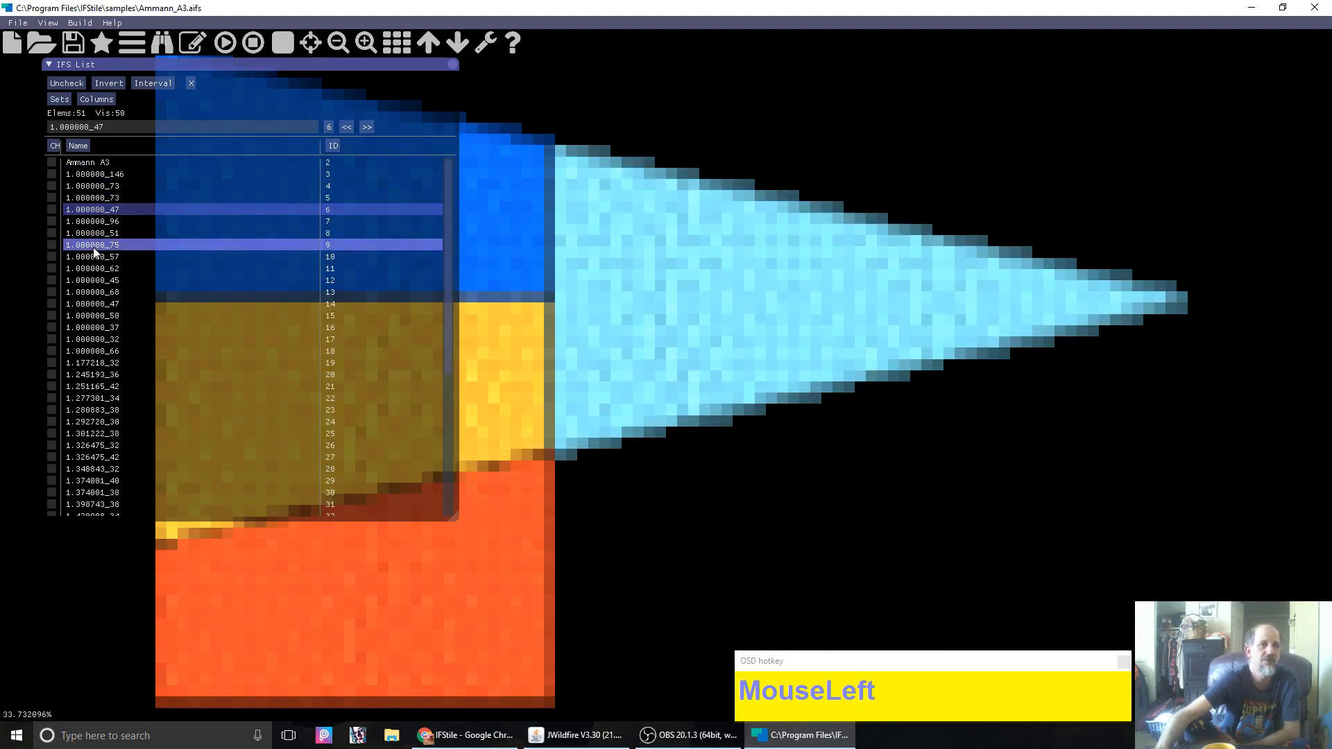
click(95, 247)
click(86, 164)
click(89, 177)
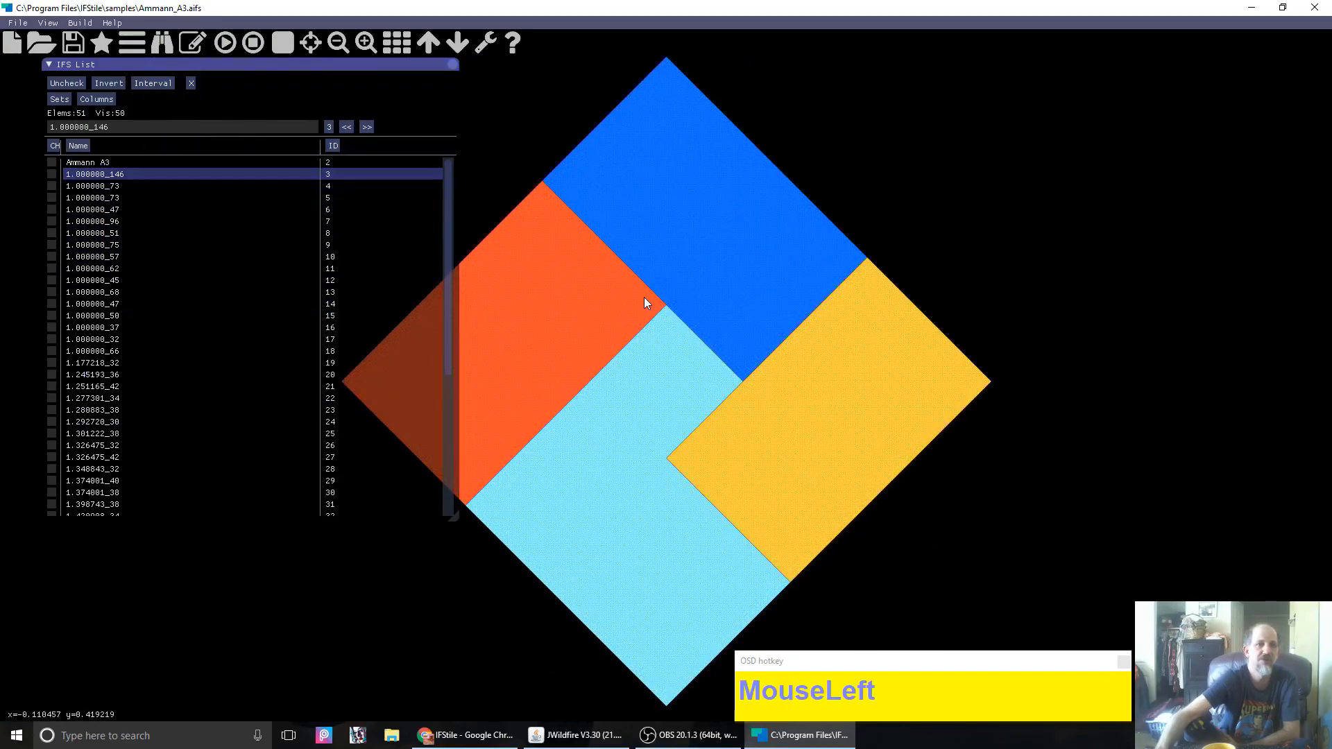
click(20, 25)
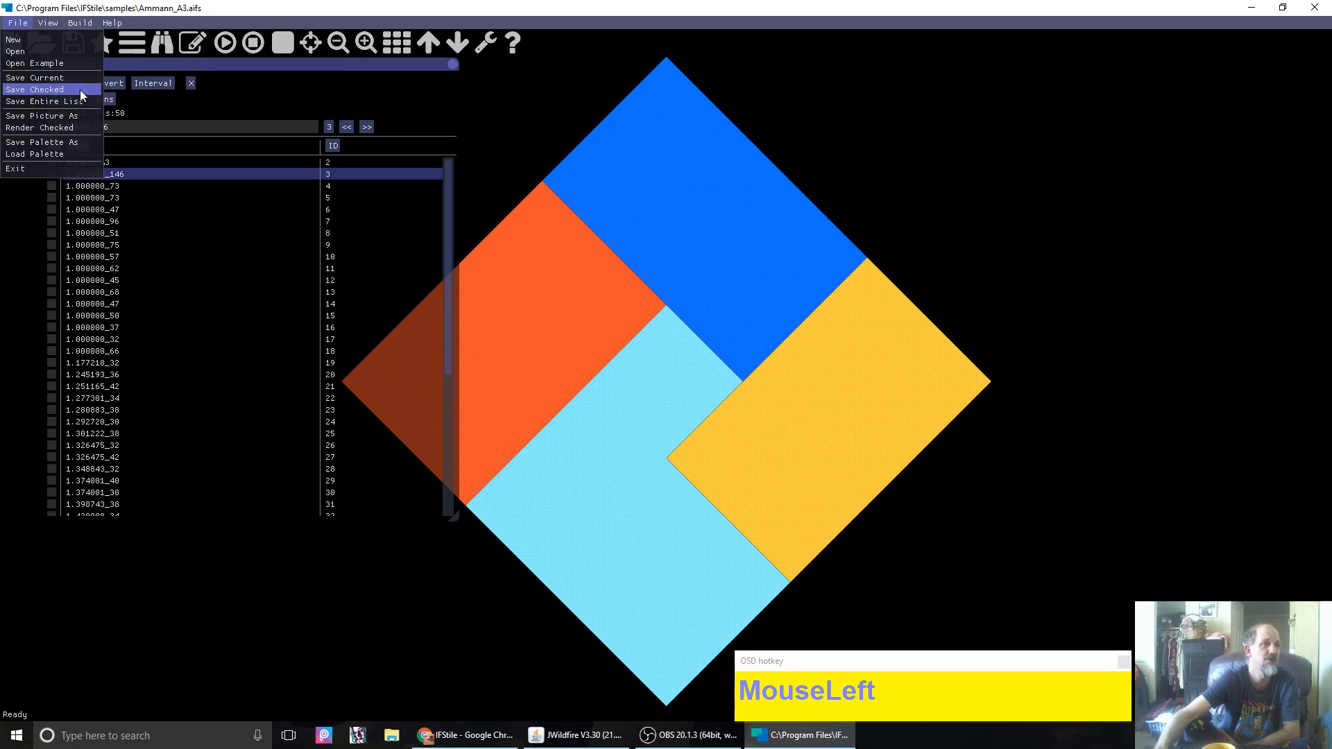
click(13, 375)
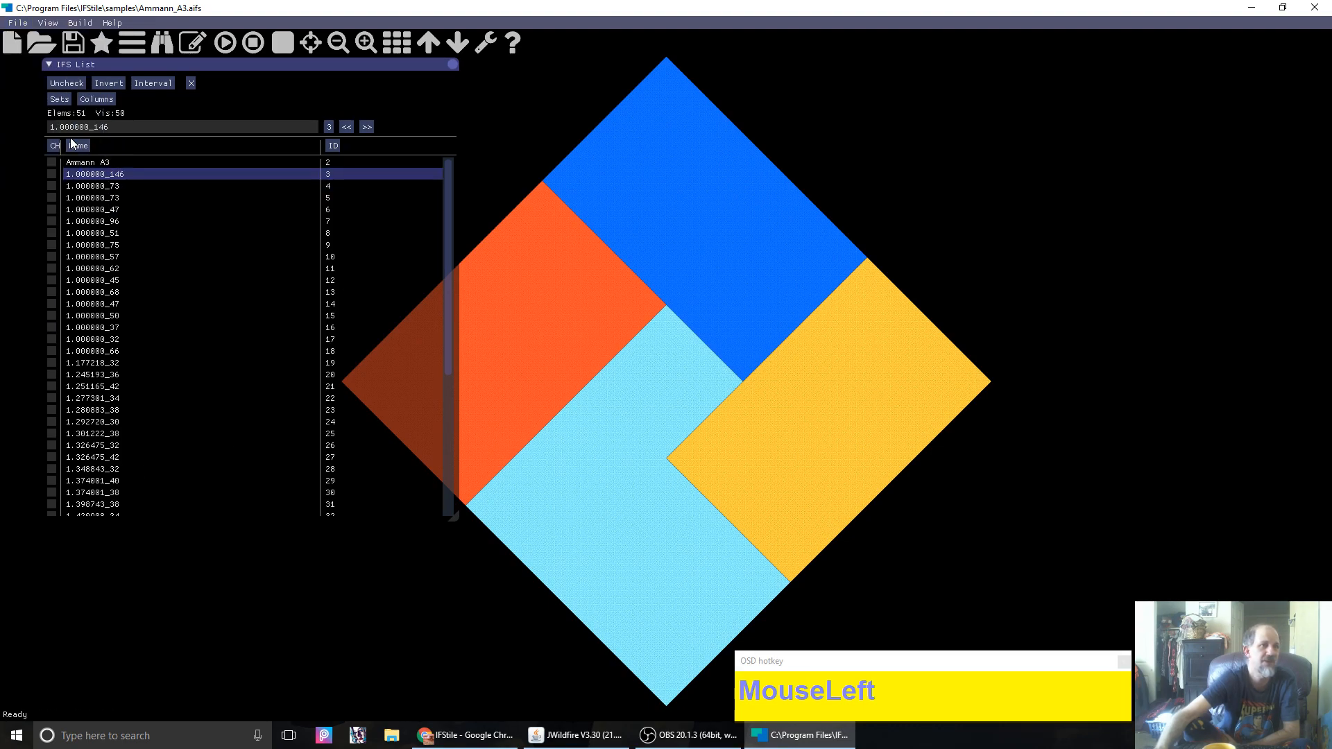
Step: Try the checkboxes of the first two list elements, and redisplay Ammann A3 followed by 1.000000_146
click(52, 177)
click(53, 164)
click(89, 165)
click(90, 175)
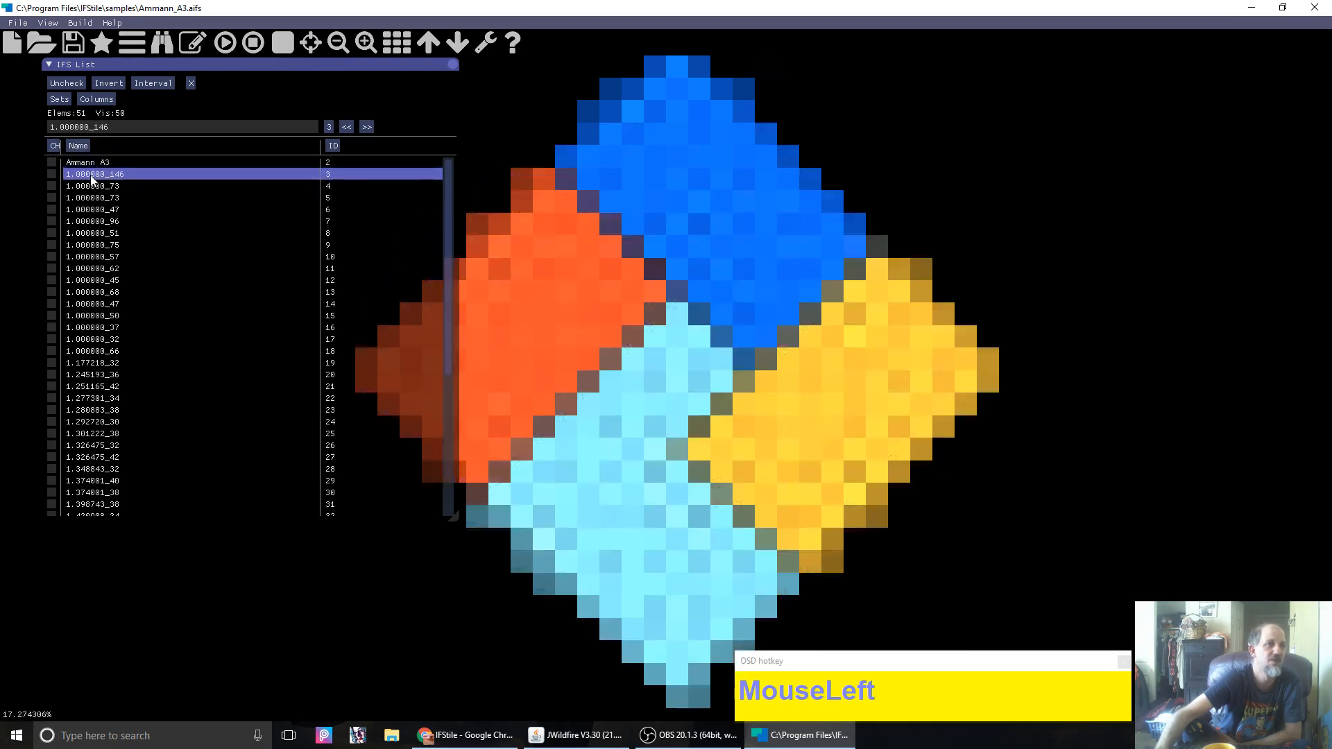
Step: Save the current tile 1.000000_146 to the 12December folder as the flame file 1_000000_146.flame
click(16, 23)
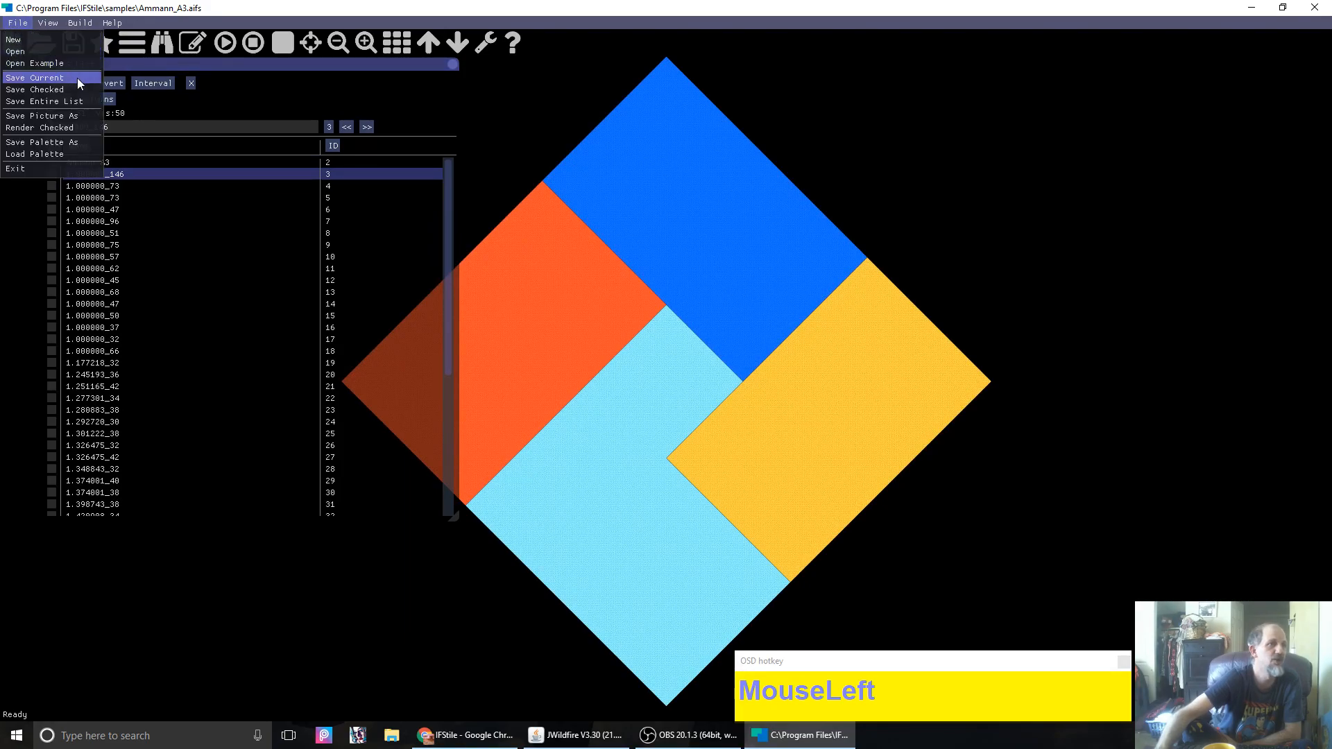
click(77, 78)
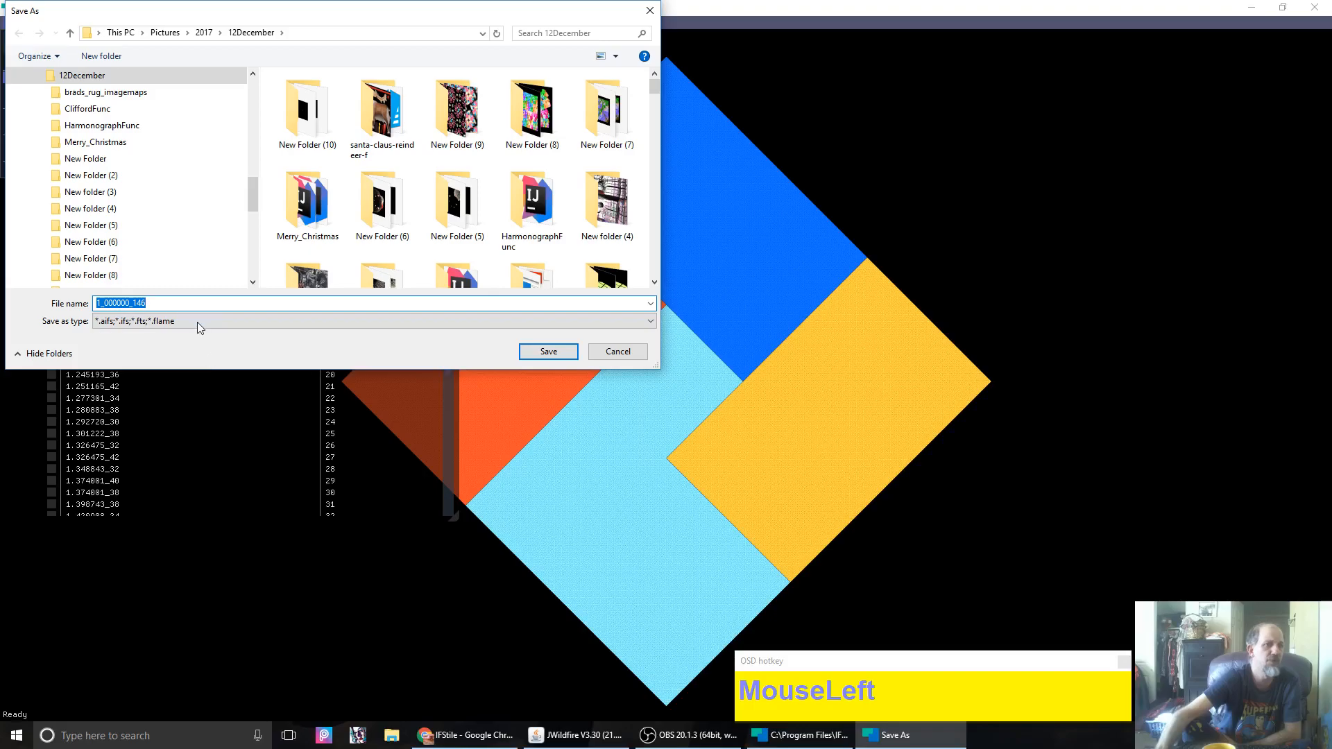
click(193, 304)
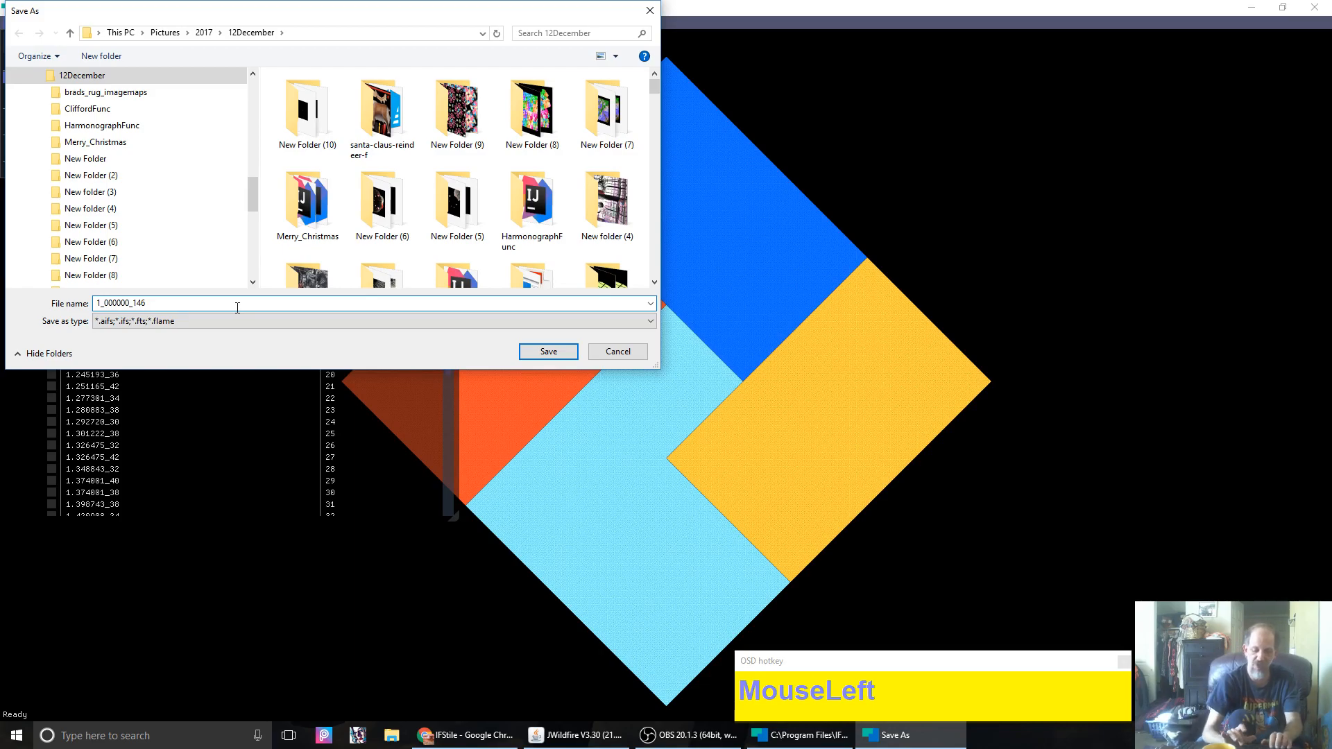
text(.)
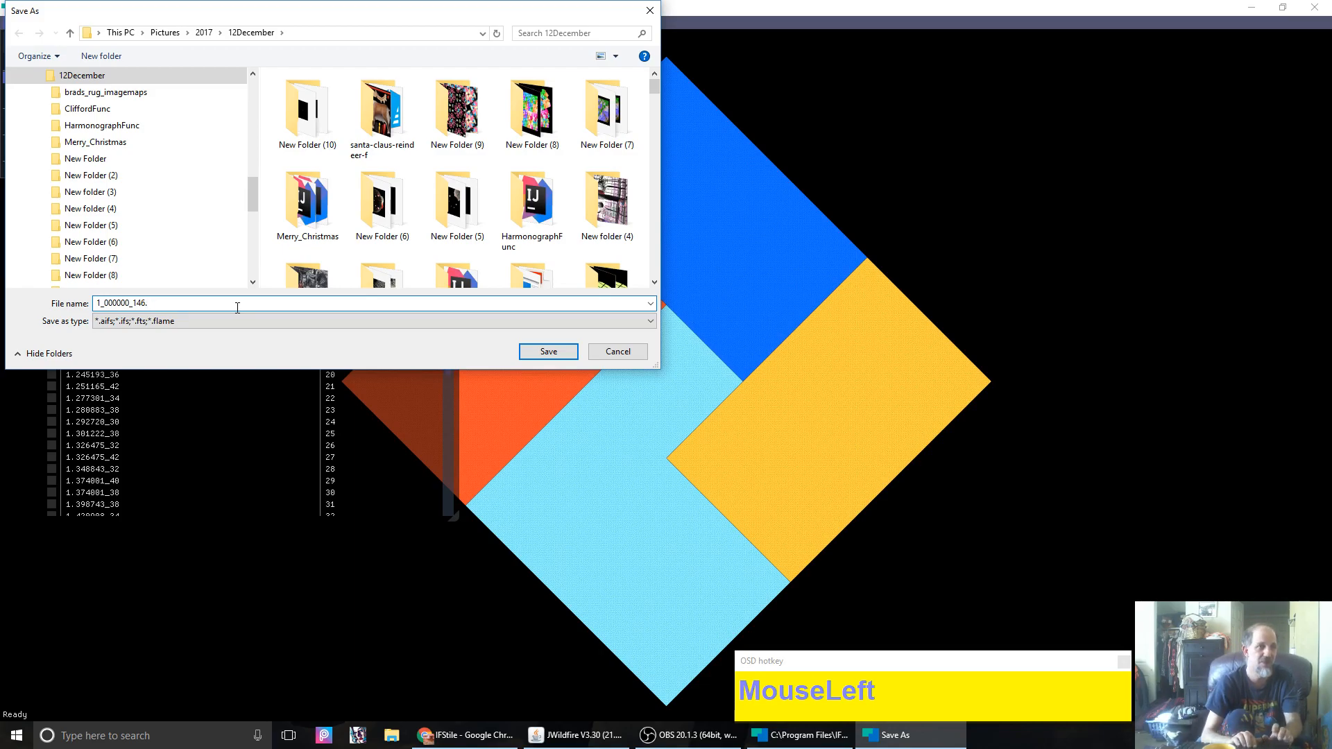
text(flame)
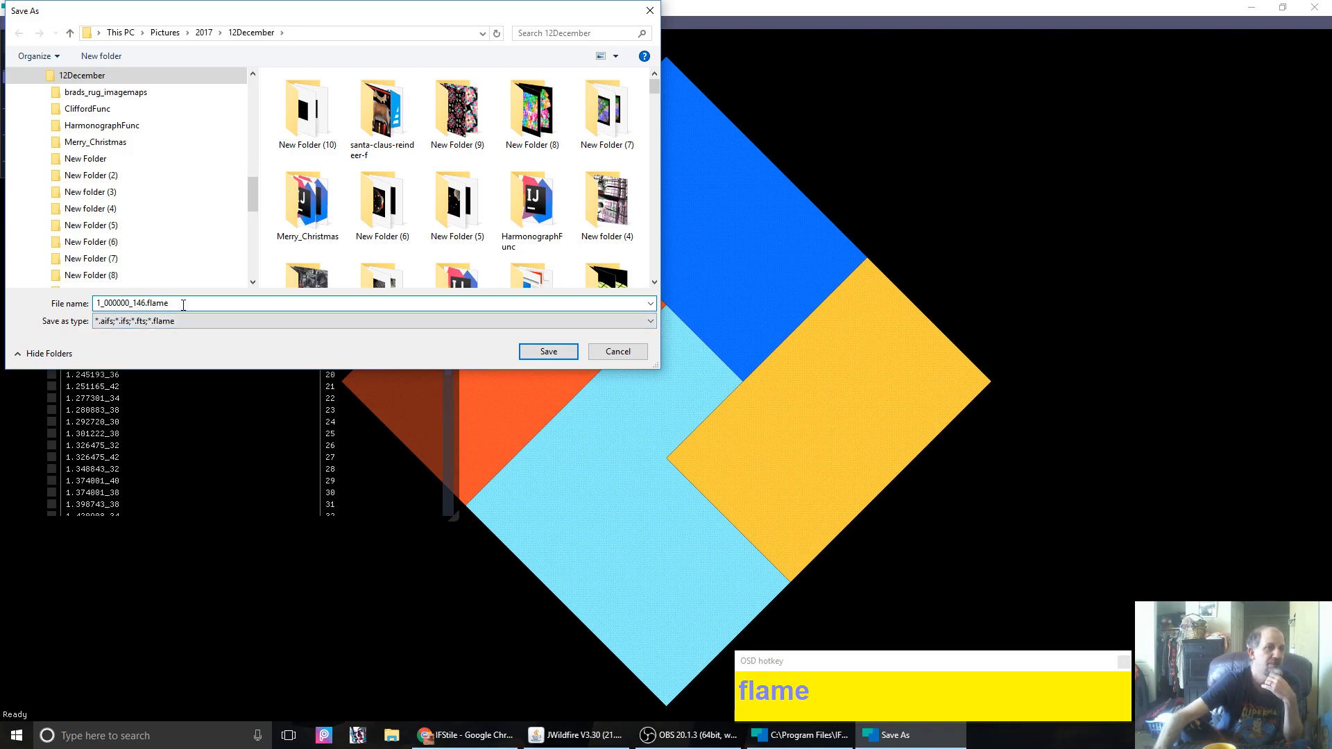
click(551, 352)
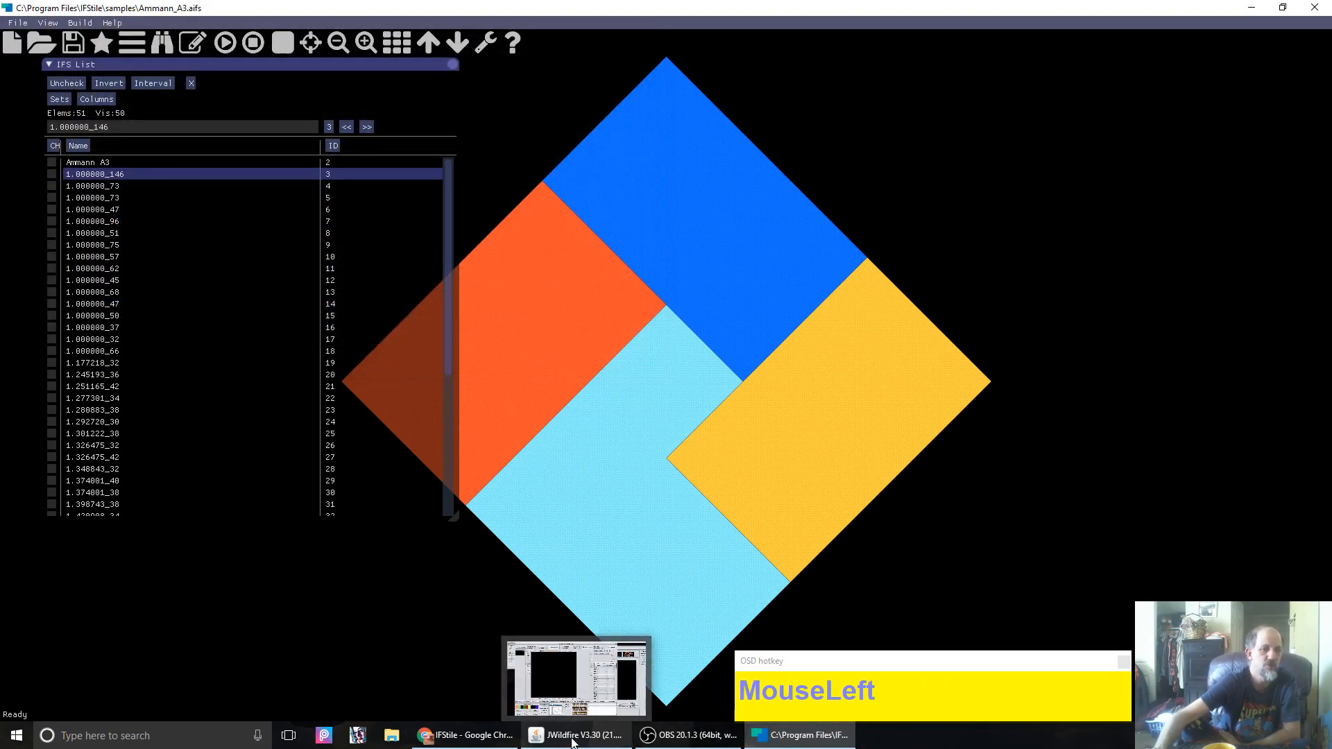
Step: Switch to JWildfire and load the flame file 1_000000_146.flame into the editor
click(573, 737)
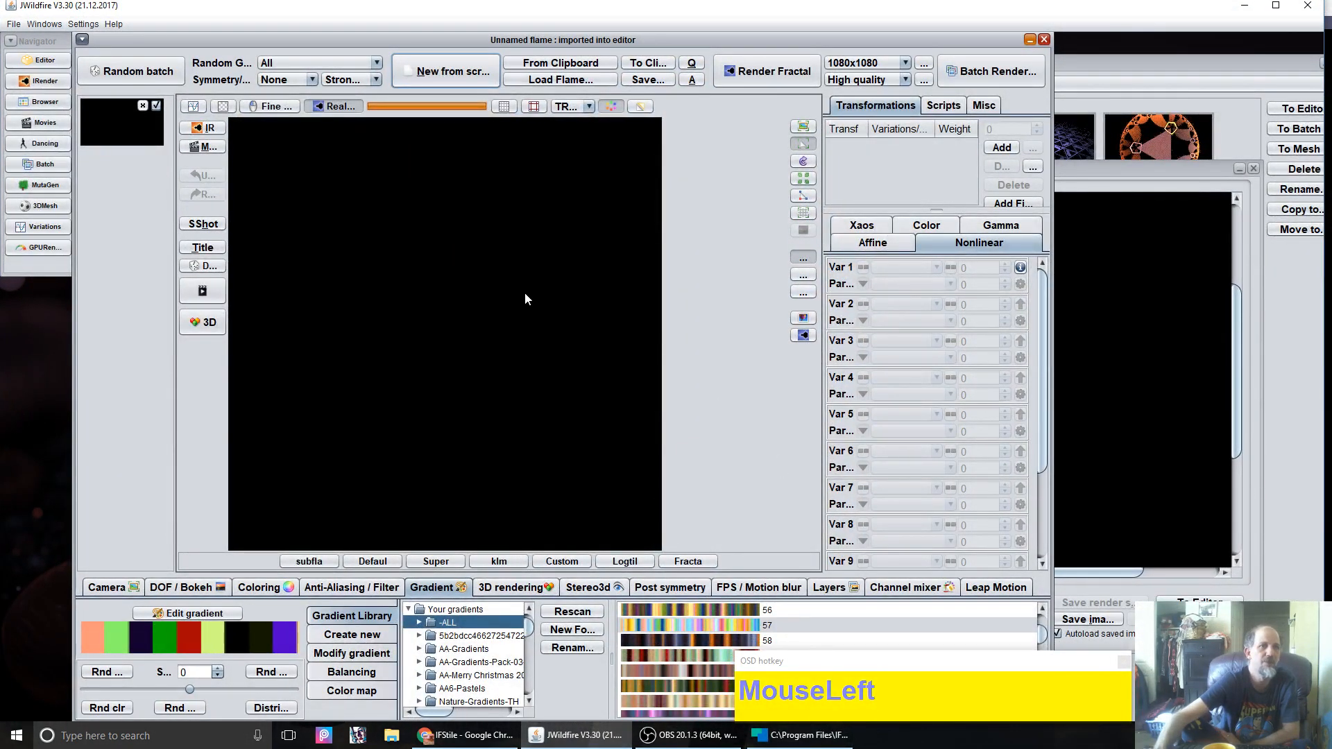
click(572, 80)
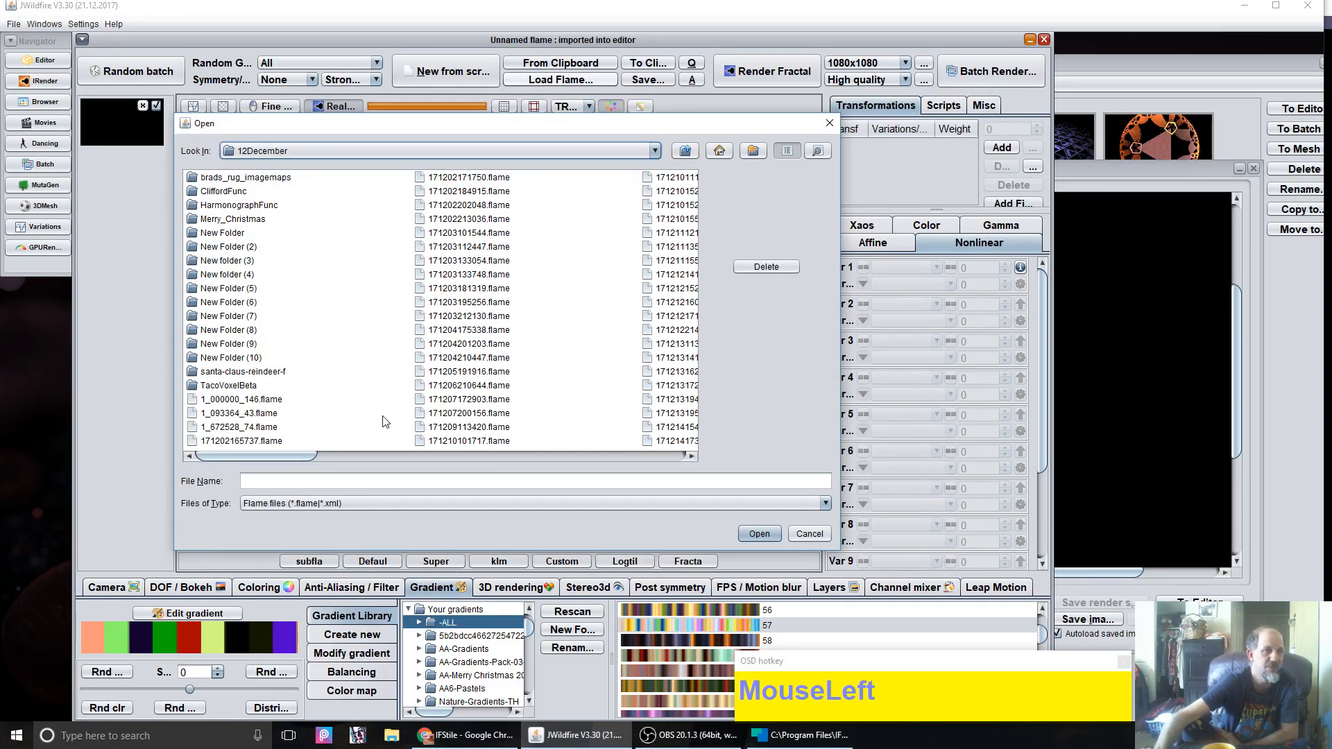
click(248, 401)
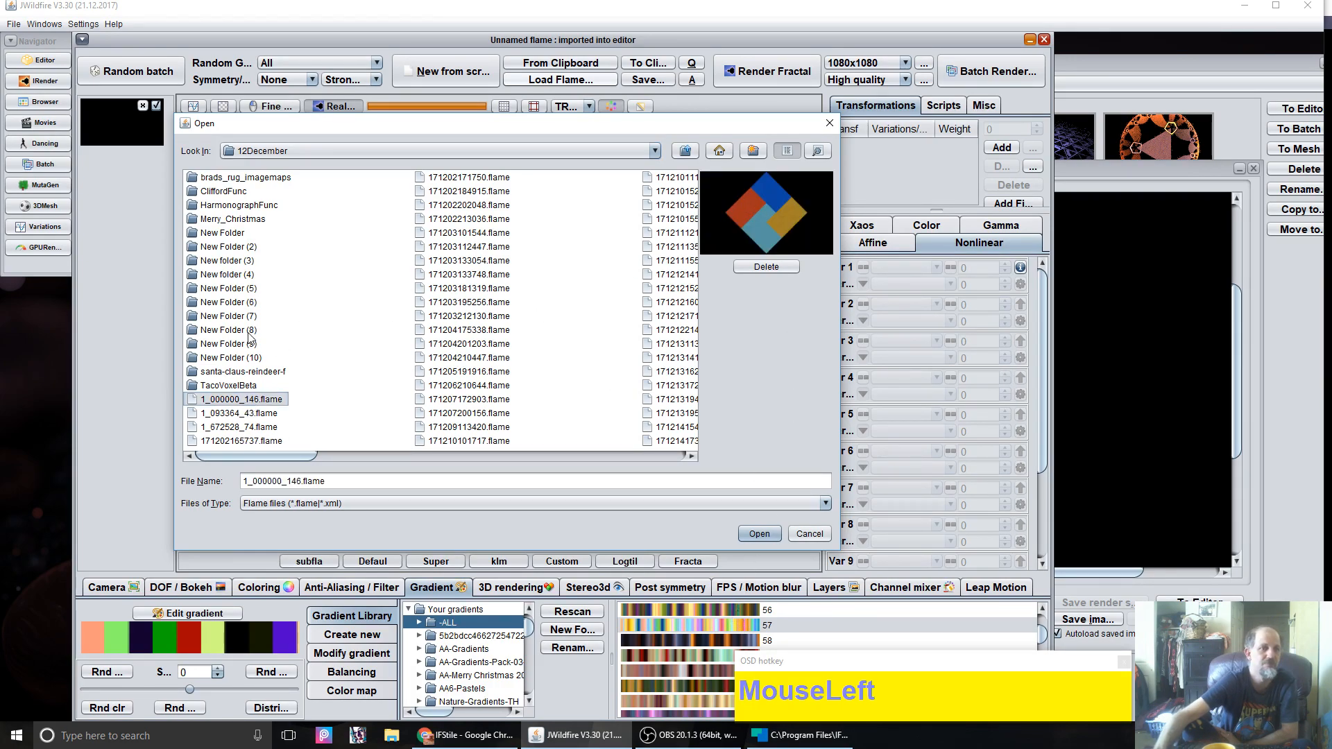
click(762, 535)
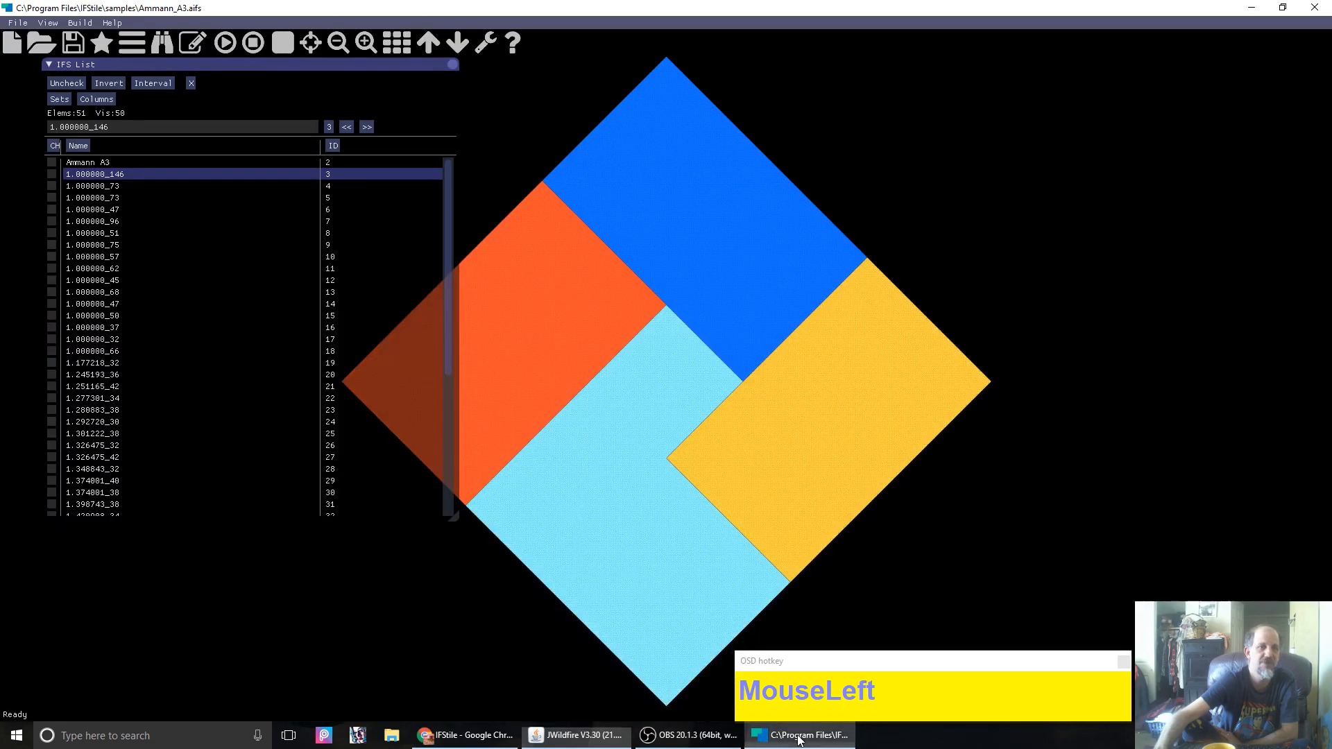
click(797, 737)
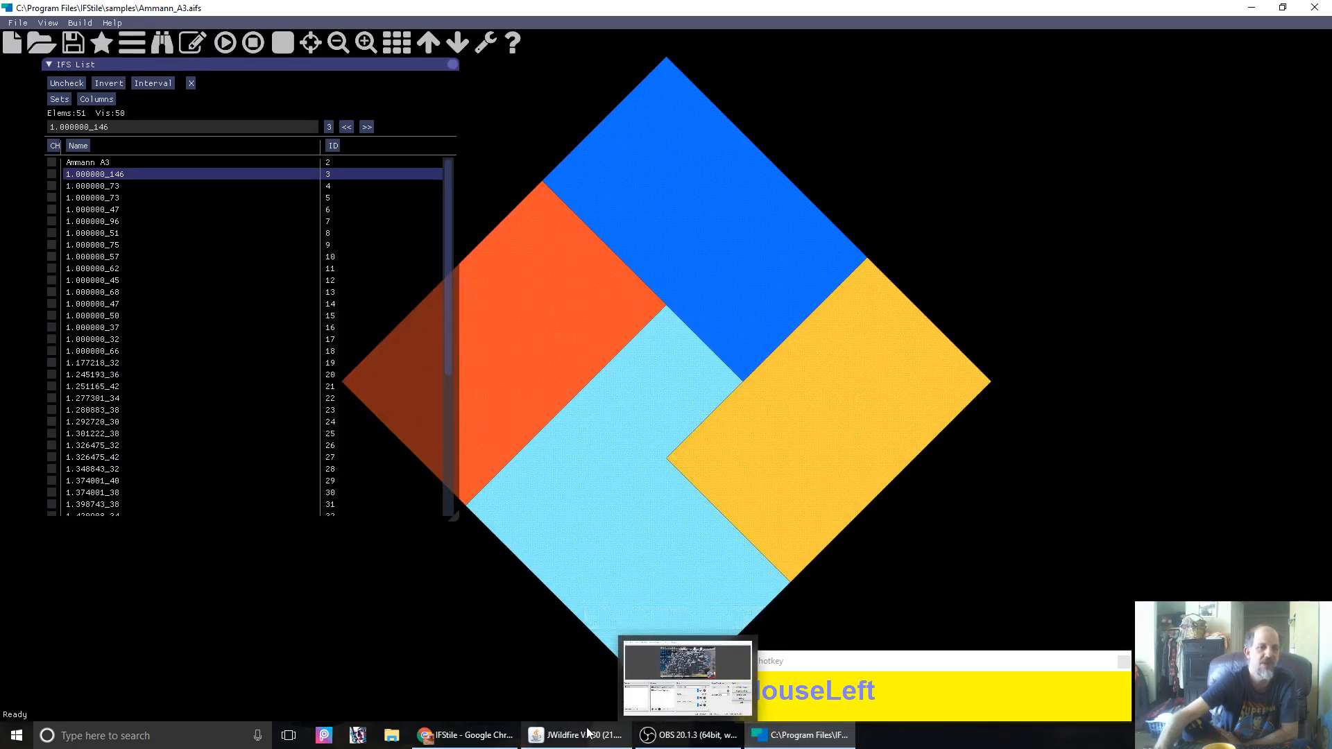
click(573, 744)
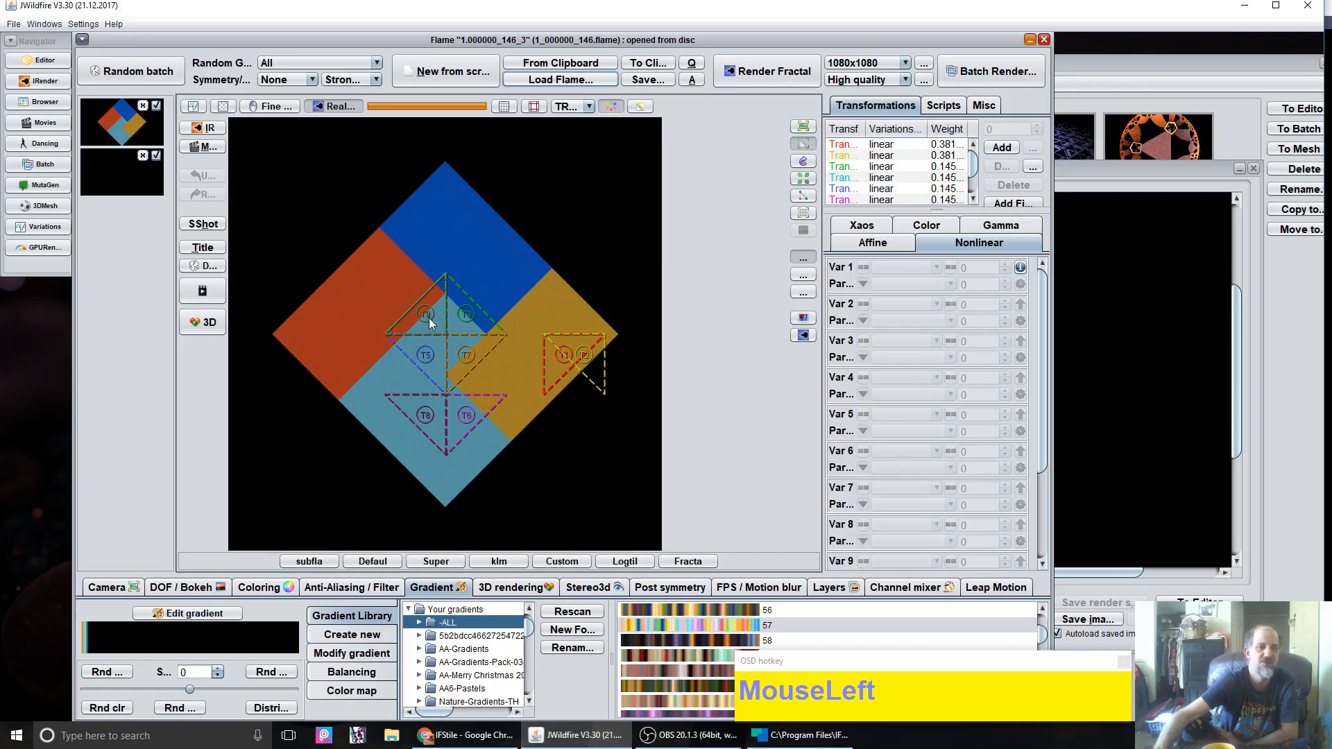
Step: Set the flame's brightness to 36.34 and select its third transform
click(255, 589)
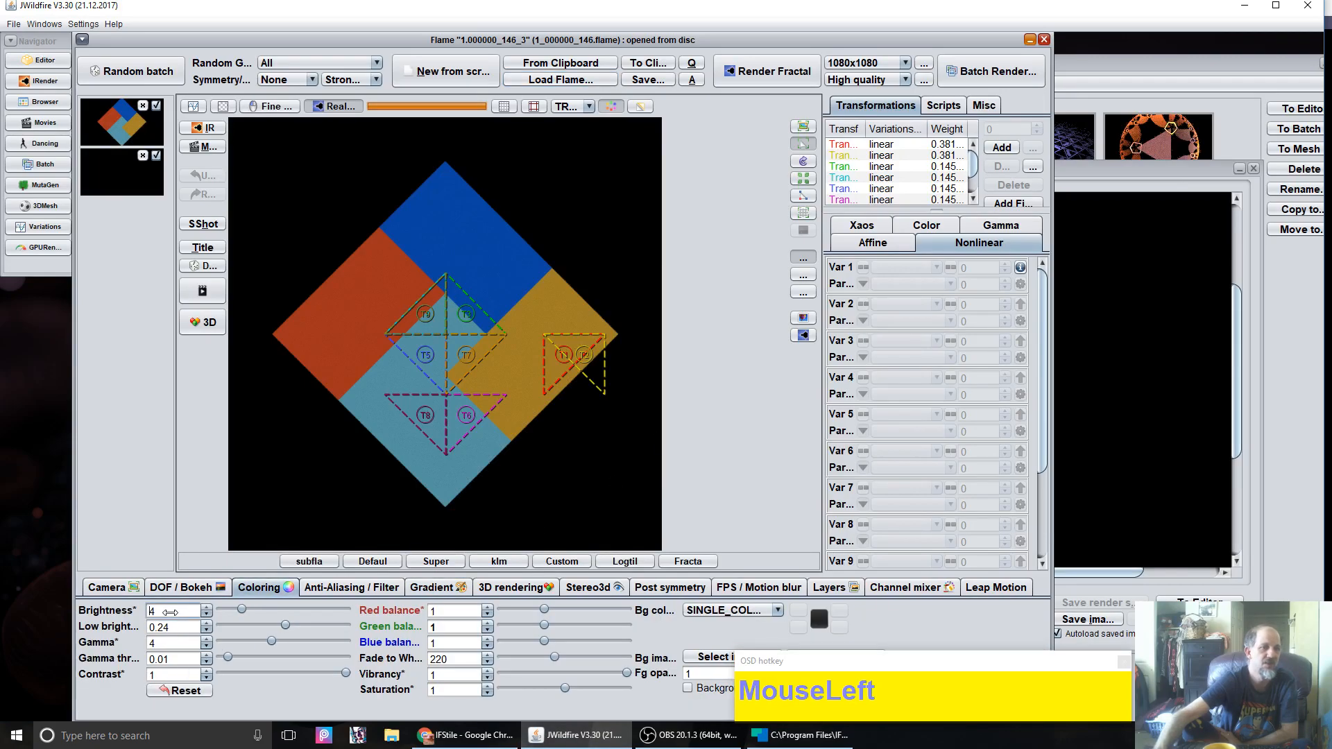
drag(170, 611, 1311, 576)
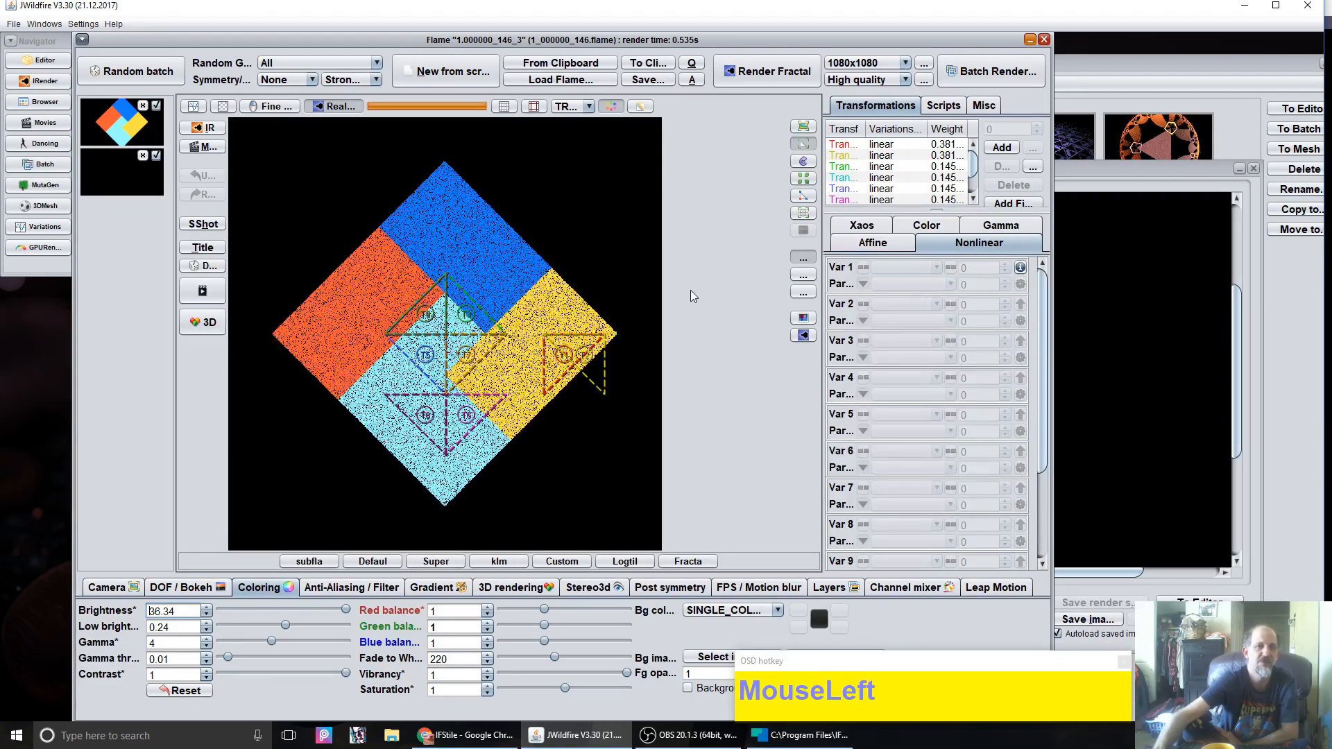
click(874, 147)
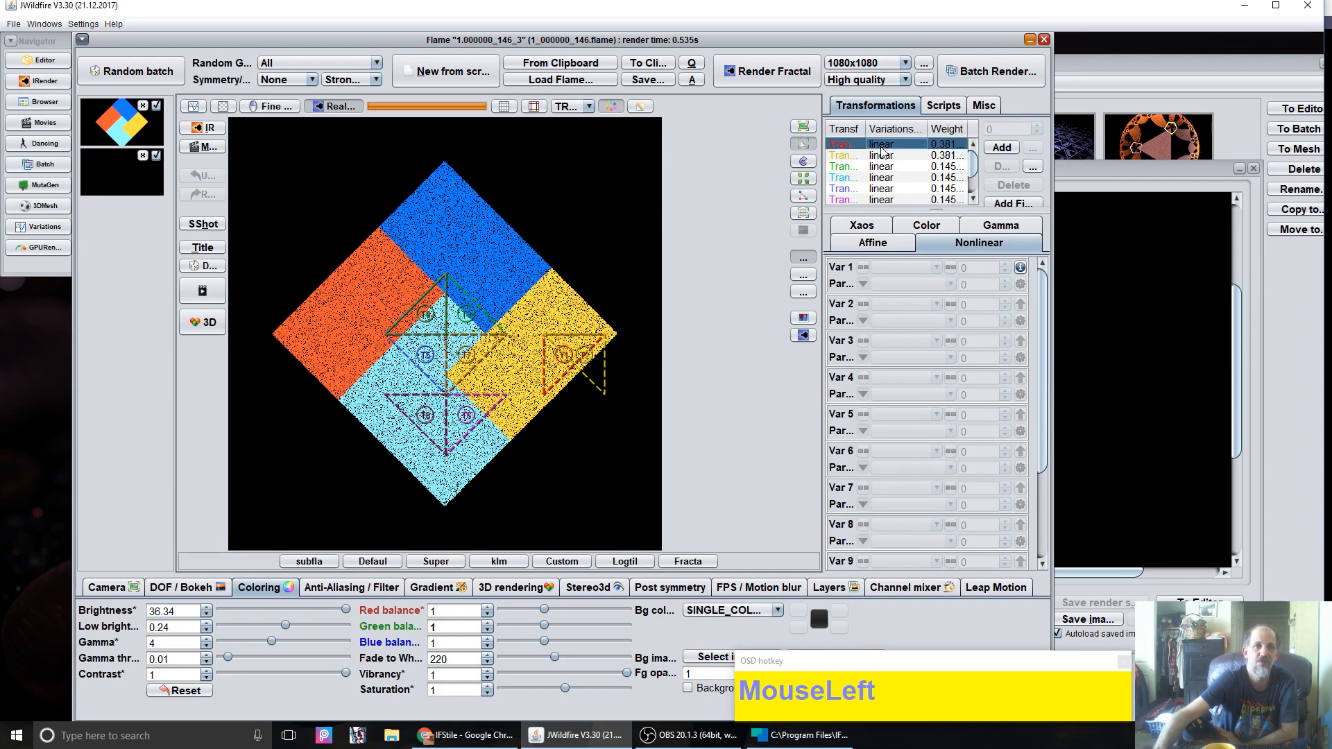
click(884, 188)
click(886, 164)
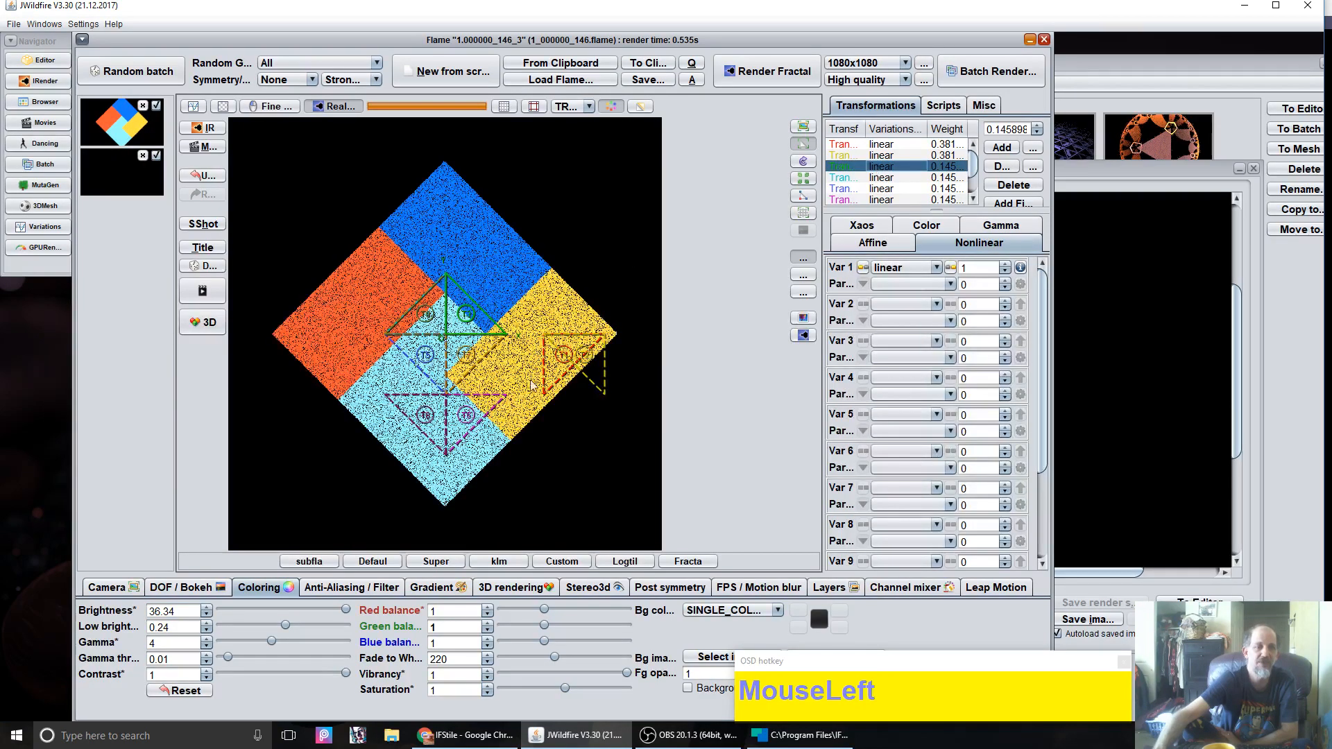
Step: Browse the -ALL folder of the gradient library and apply gradient 24 to the flame
click(431, 589)
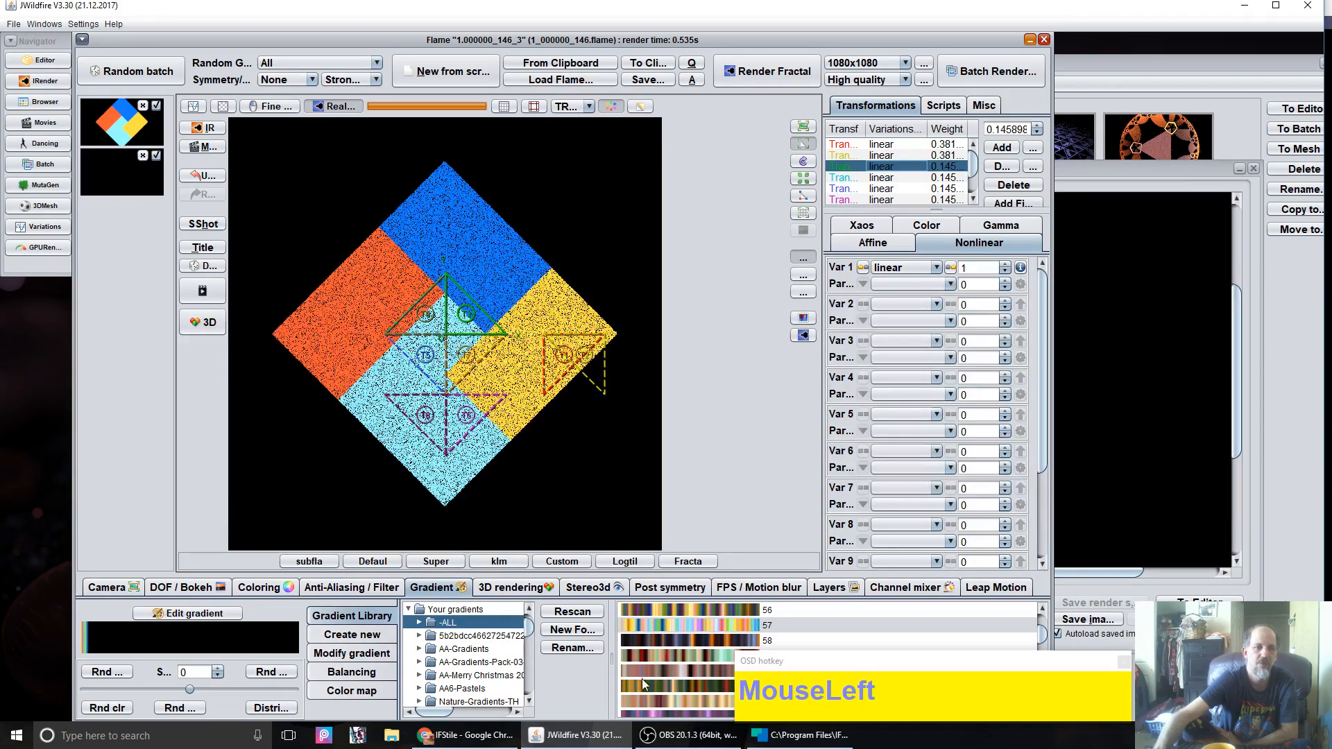
scroll(643, 684, down, 3)
scroll(642, 684, up, 2)
scroll(642, 684, down, 3)
scroll(642, 683, down, 3)
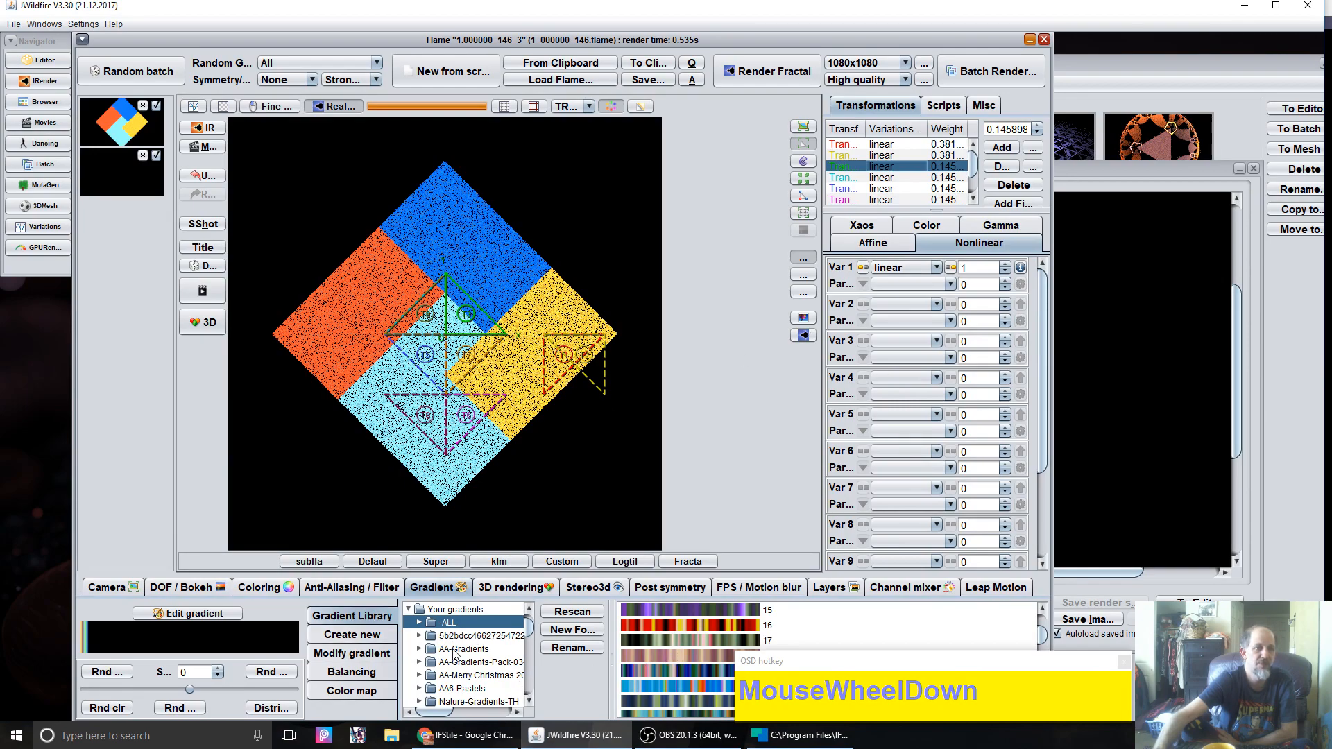
scroll(651, 646, down, 2)
scroll(652, 647, up, 1)
scroll(652, 647, down, 2)
scroll(652, 646, down, 2)
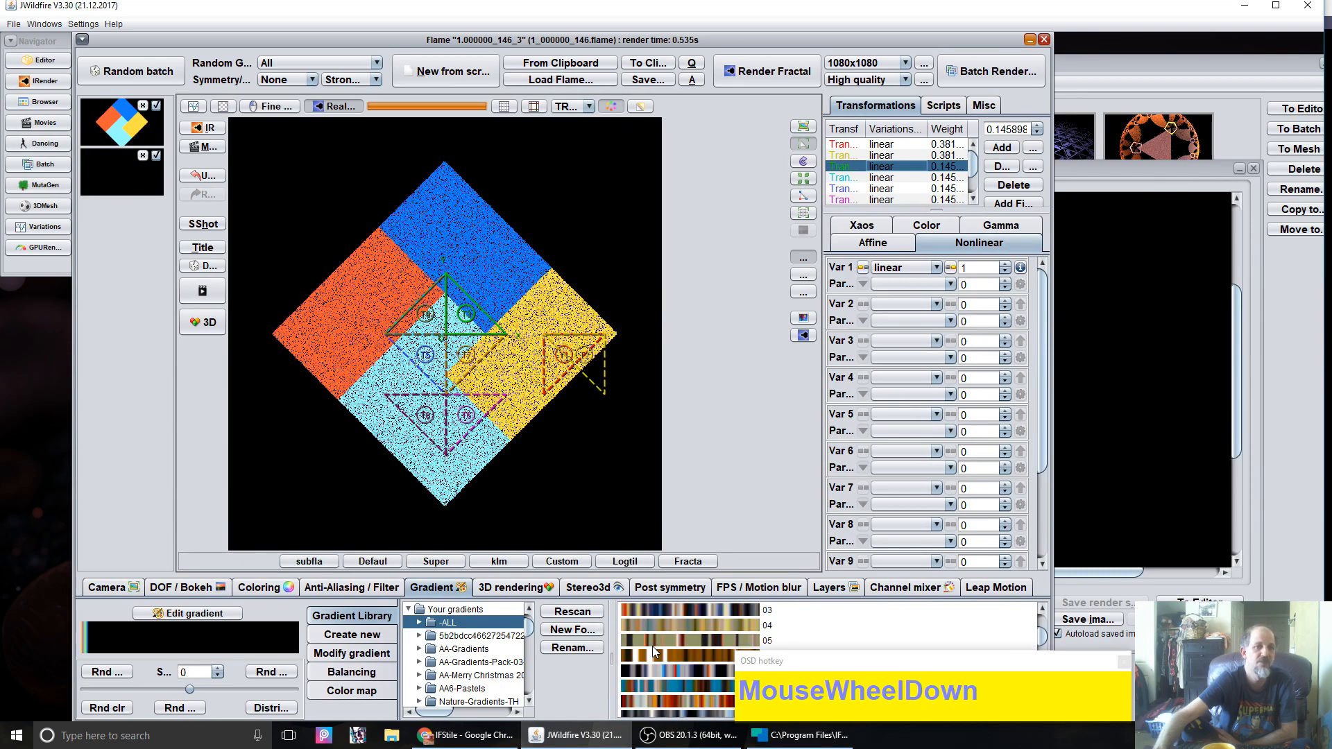
scroll(652, 646, up, 1)
scroll(652, 646, down, 1)
scroll(652, 647, down, 2)
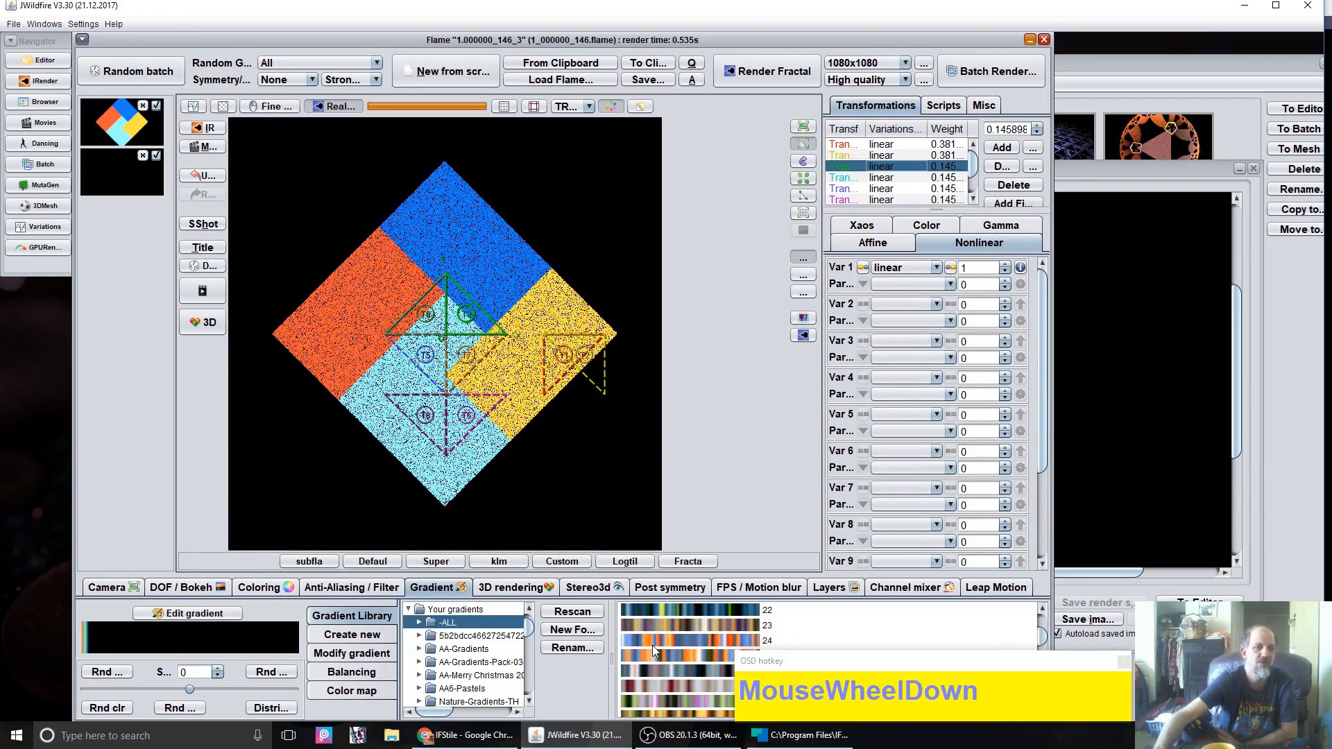
click(652, 638)
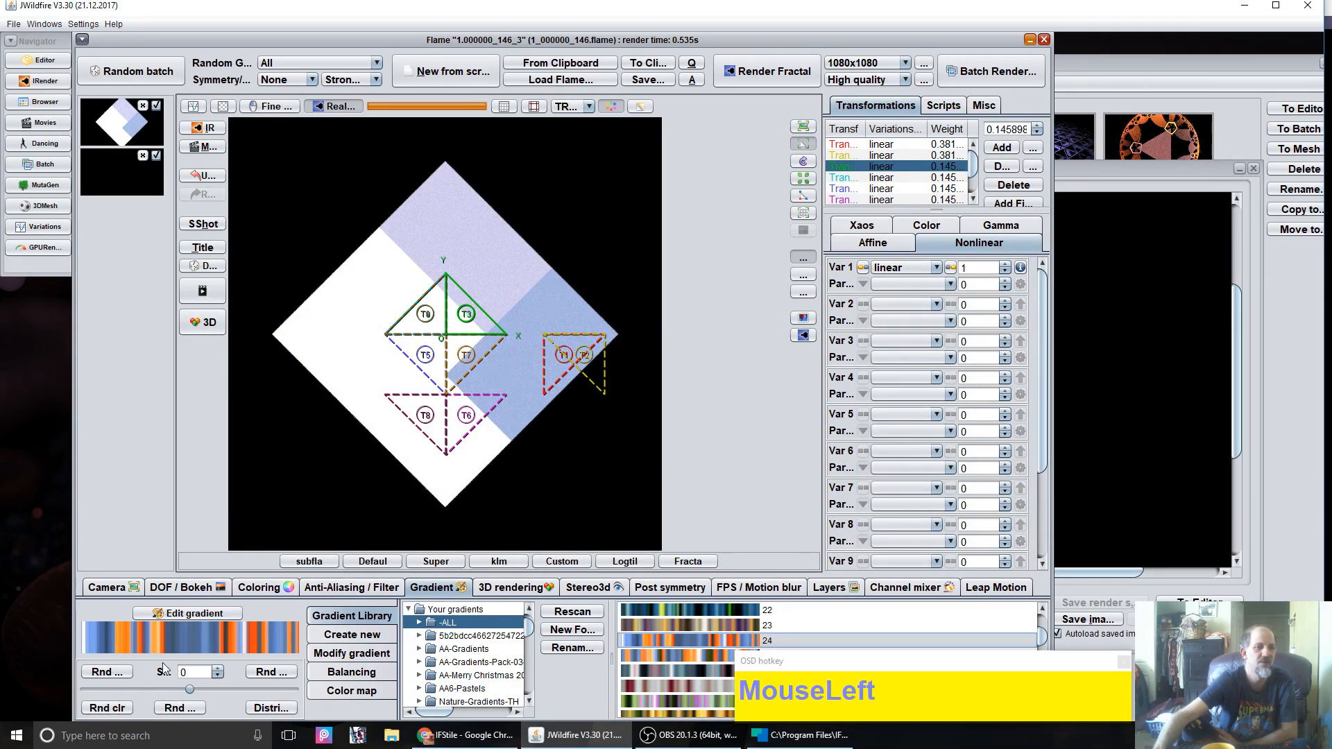
Step: Set the first transform's color to 0.49 and its color speed to 0.91
click(902, 145)
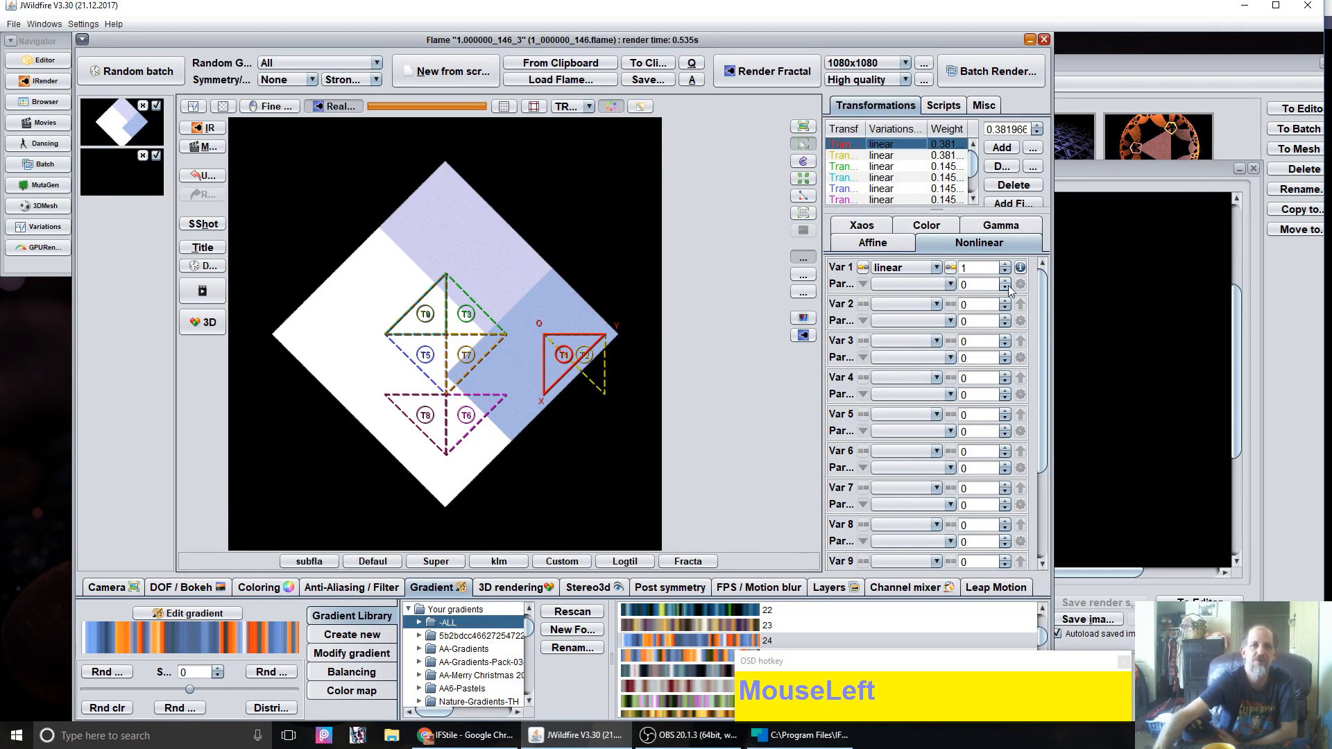
click(924, 225)
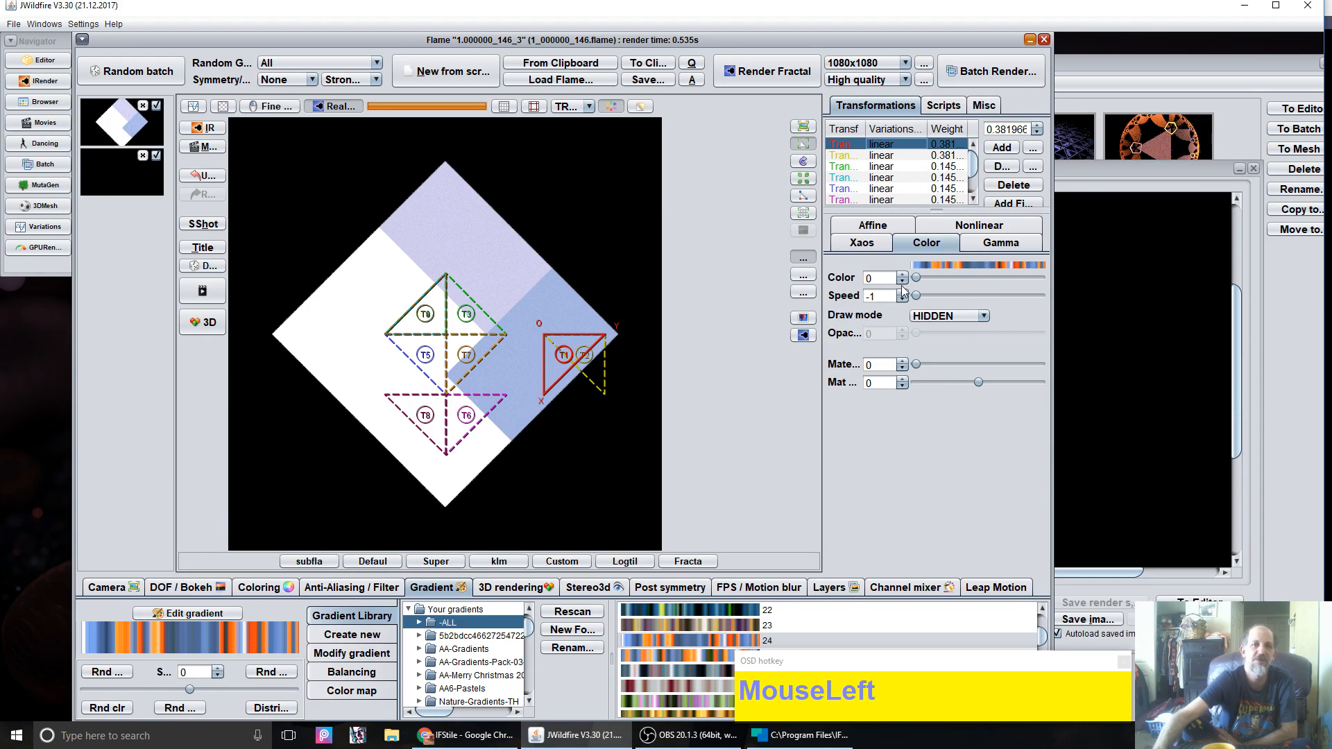
drag(917, 281, 976, 277)
drag(917, 297, 1034, 295)
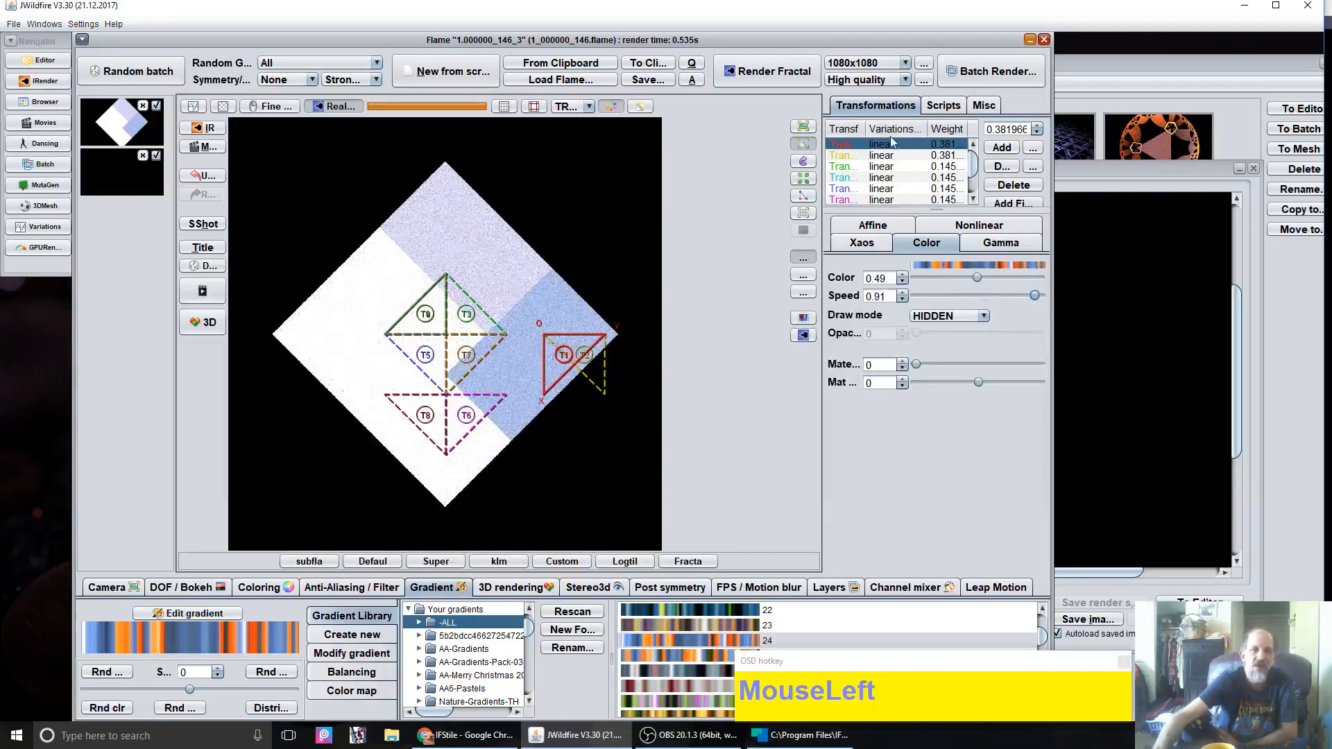
Step: Examine the first transform's xaos weights in the "from" view and return to the "to" view
click(860, 242)
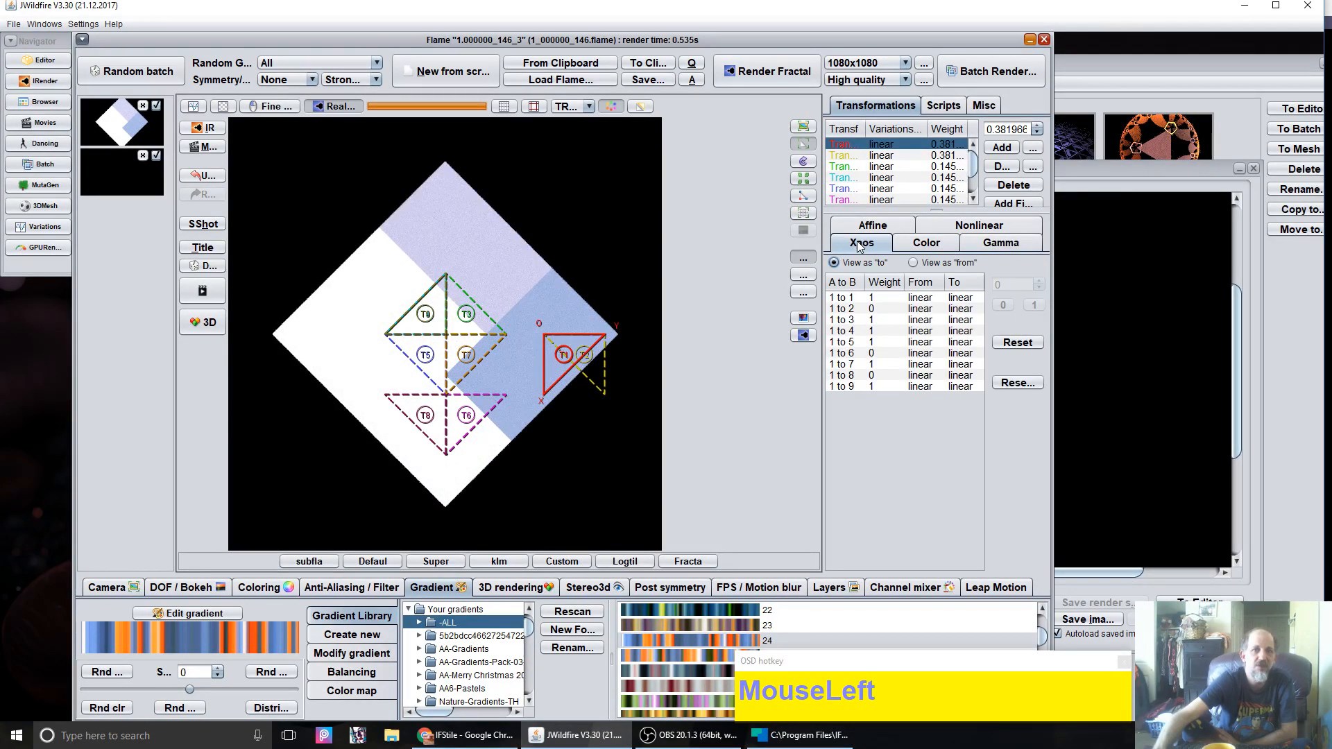
click(949, 263)
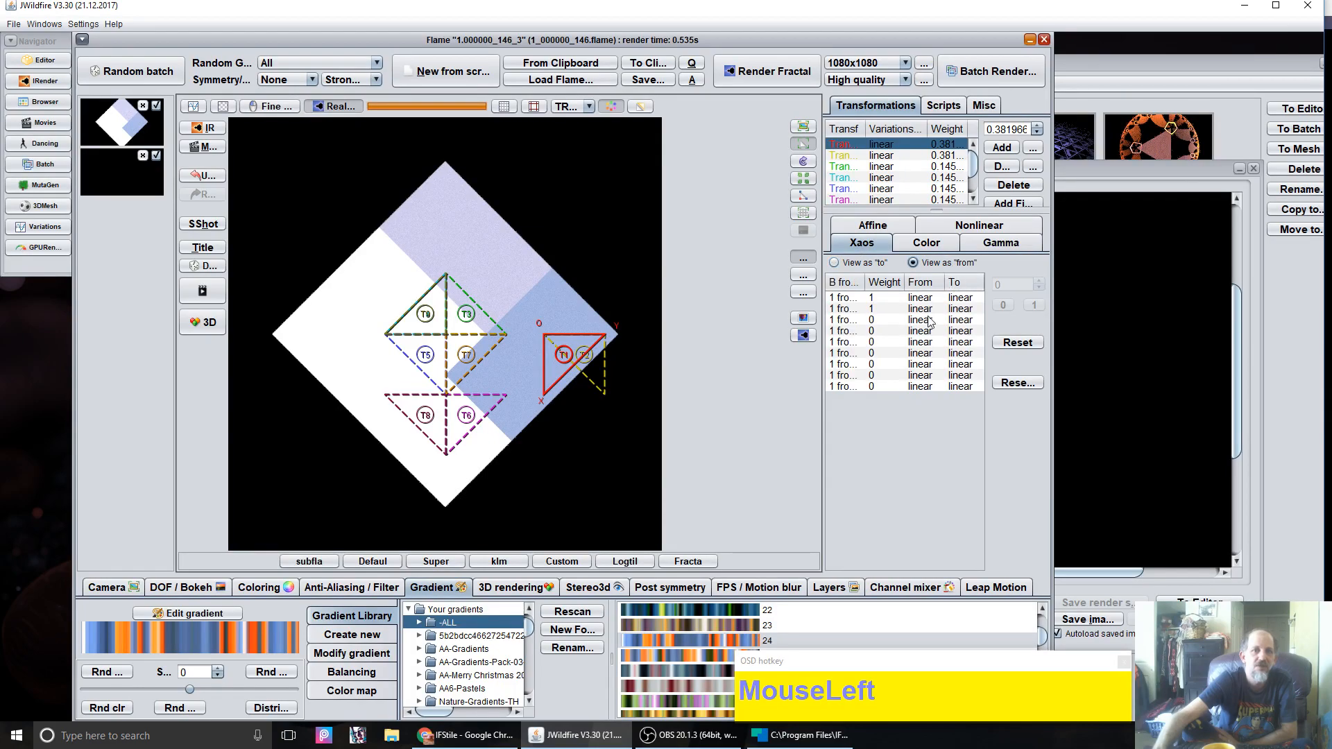
click(873, 265)
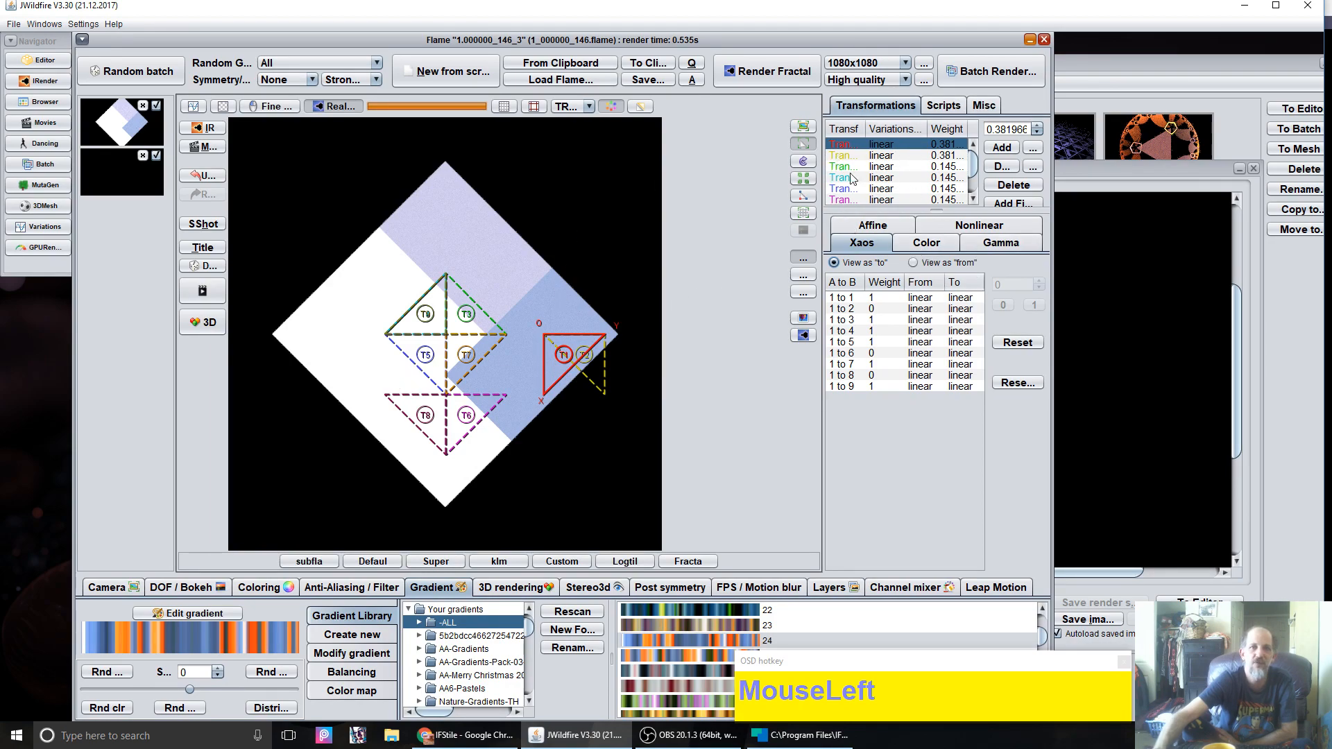
Step: Raise the second transform's color speed close to its maximum and set the third transform's color speed to 0.84
click(881, 155)
click(919, 249)
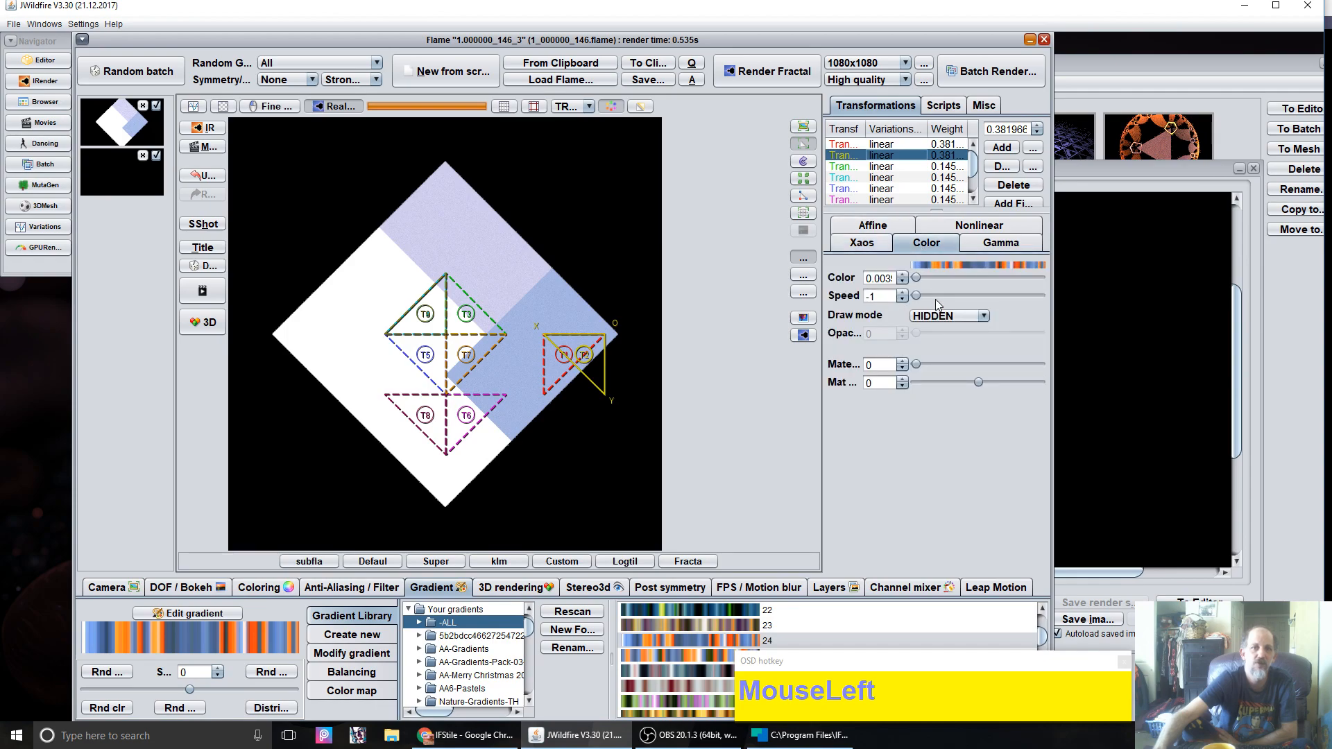
drag(917, 297, 1031, 295)
click(908, 167)
drag(918, 293, 1030, 294)
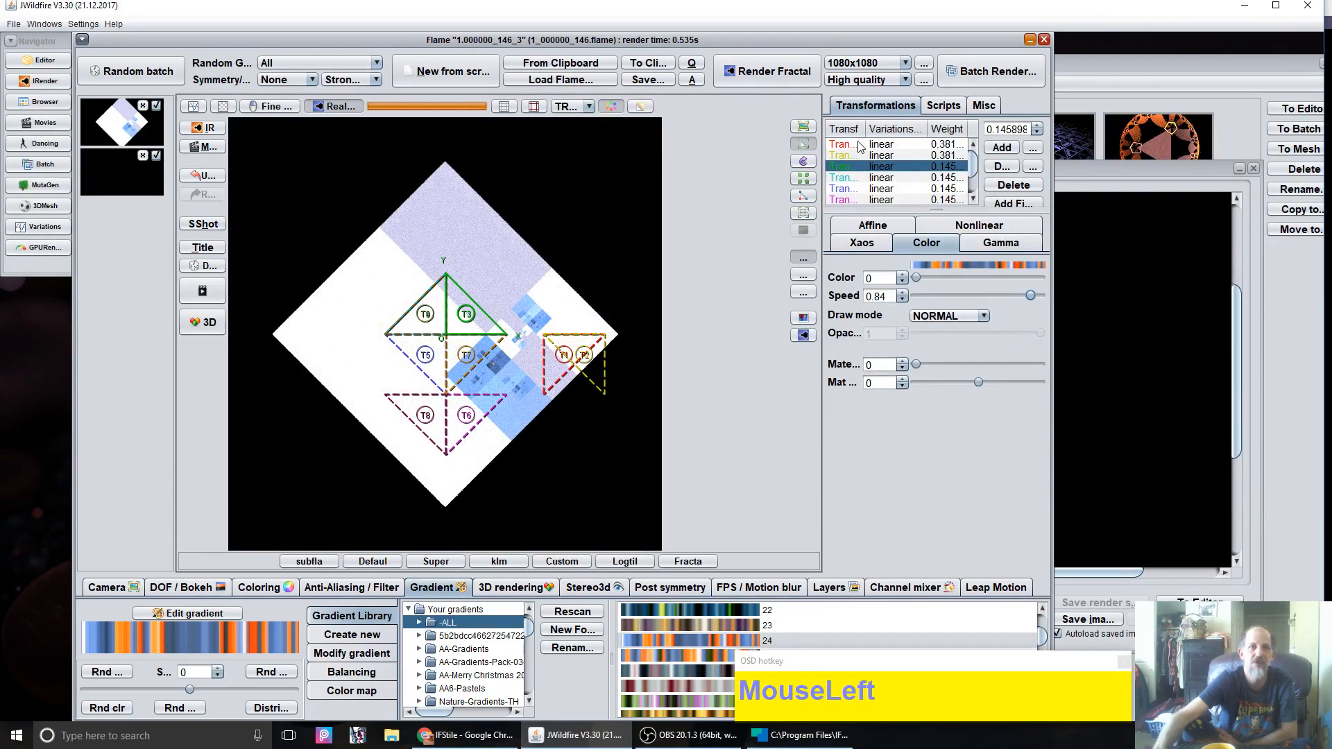
Step: Widen the transform name column until the full names show, and lower Transf3's color speed to -0.26
drag(863, 127, 866, 175)
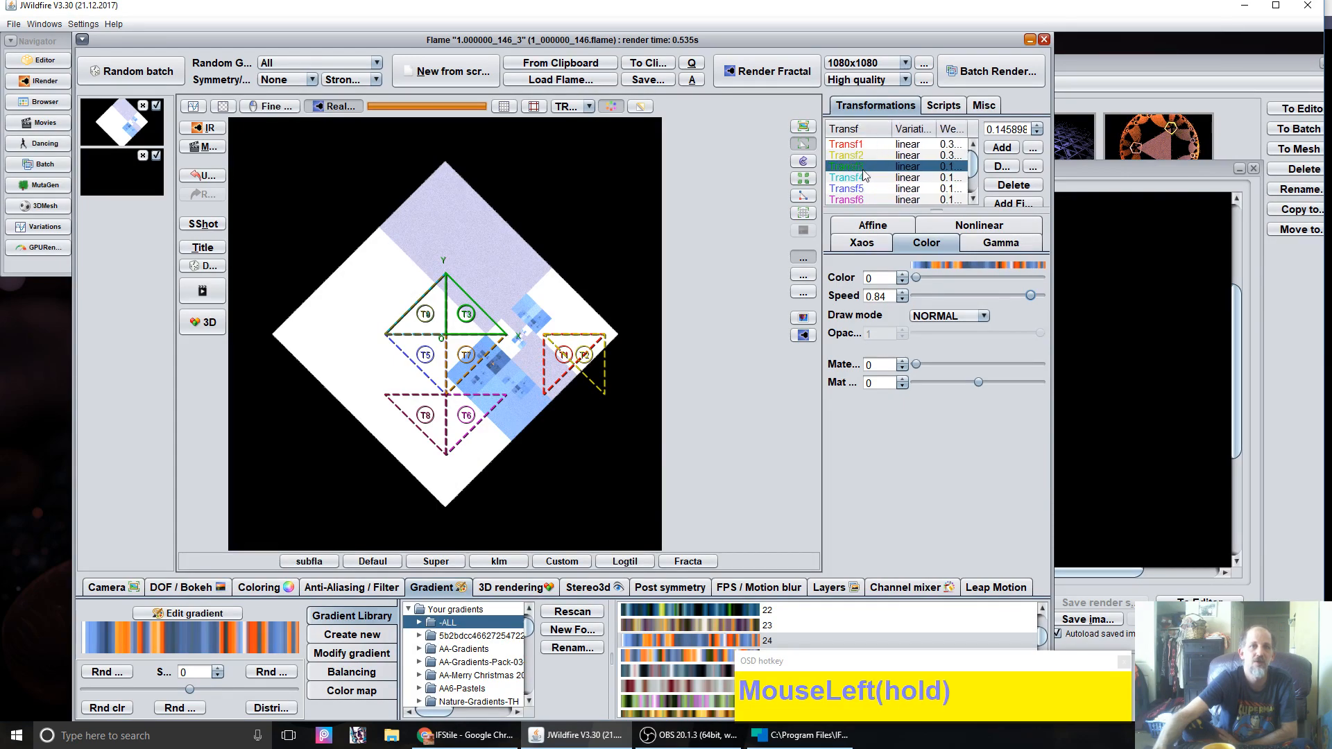
click(941, 295)
drag(1026, 295, 1008, 295)
drag(998, 297, 962, 295)
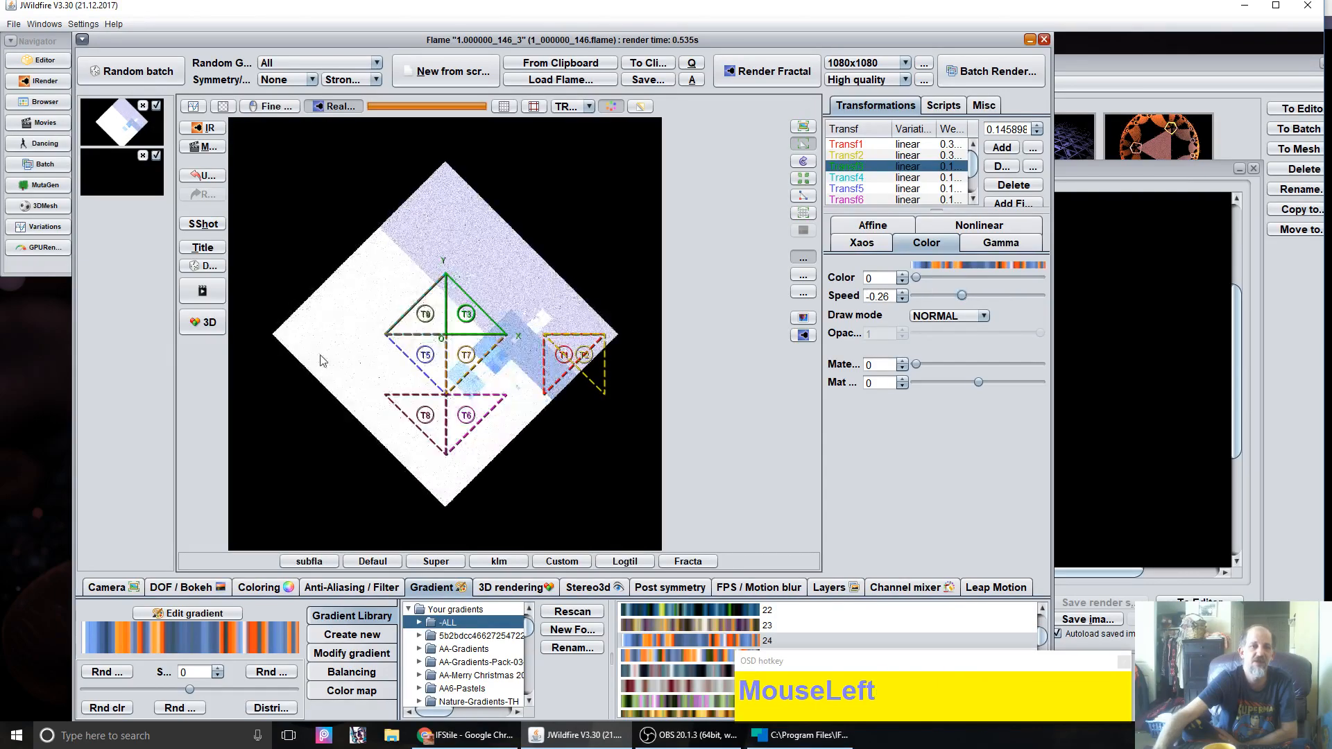
Step: Enlarge the flame to about 344.58 pixels per unit and move the camera centre to about X 0.51, Y 0.14
click(107, 588)
drag(440, 657, 635, 437)
click(803, 126)
drag(546, 384, 730, 400)
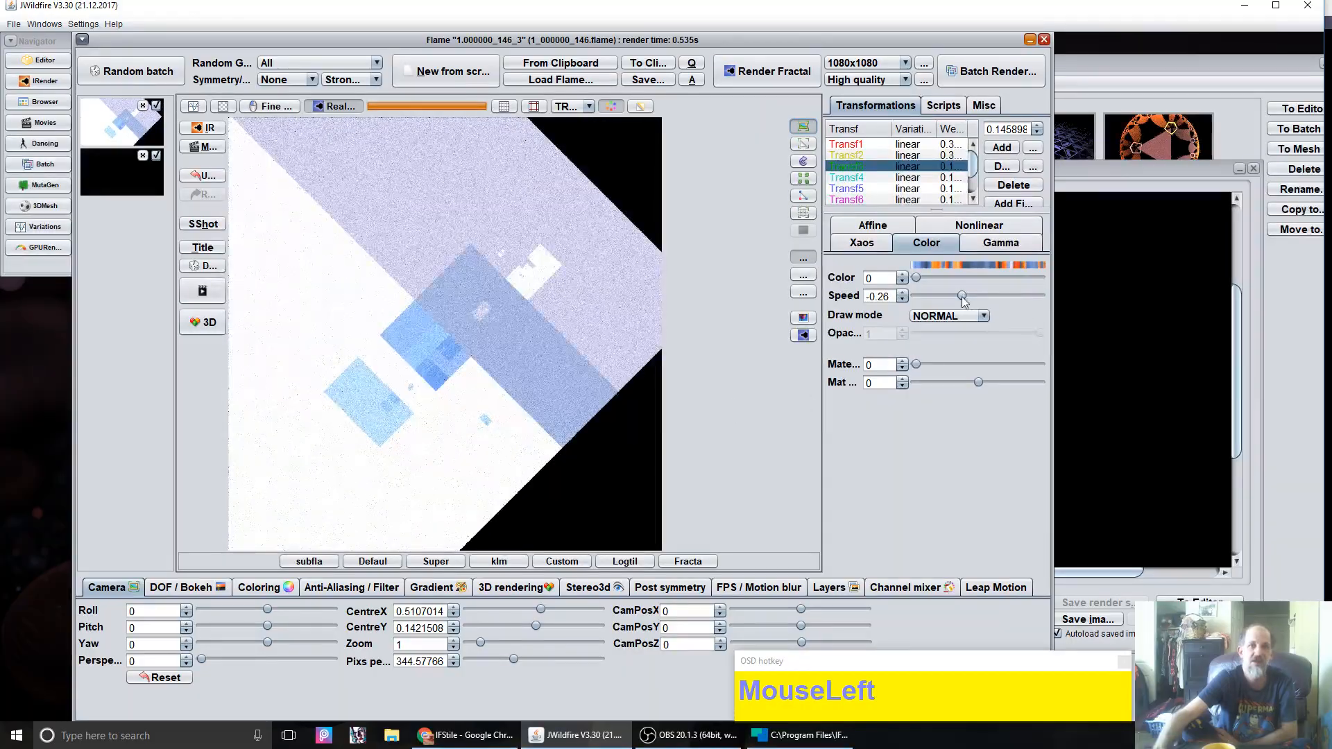
Step: Set Transf3's color to 0.34 and color speed to 0.14, and reduce the camera scale to about 308.58 pixels per unit
drag(962, 298, 1069, 284)
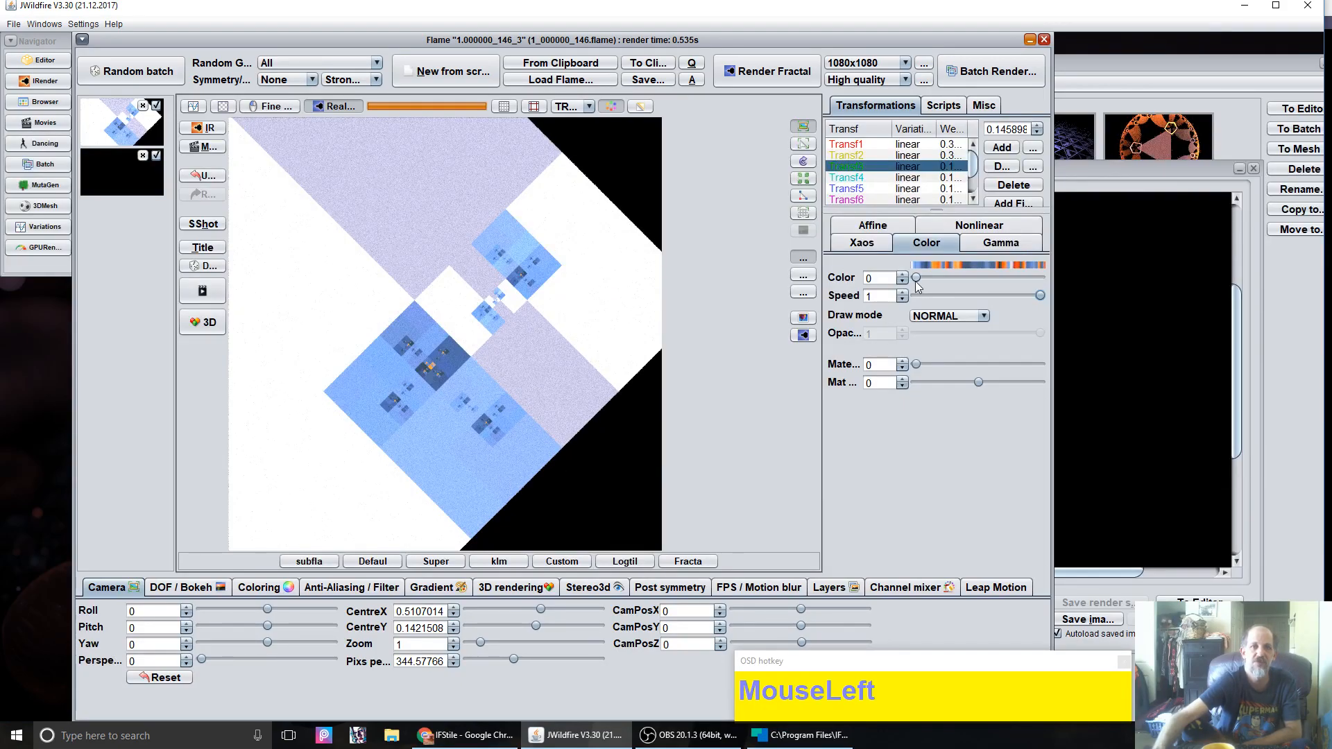
drag(917, 276, 985, 295)
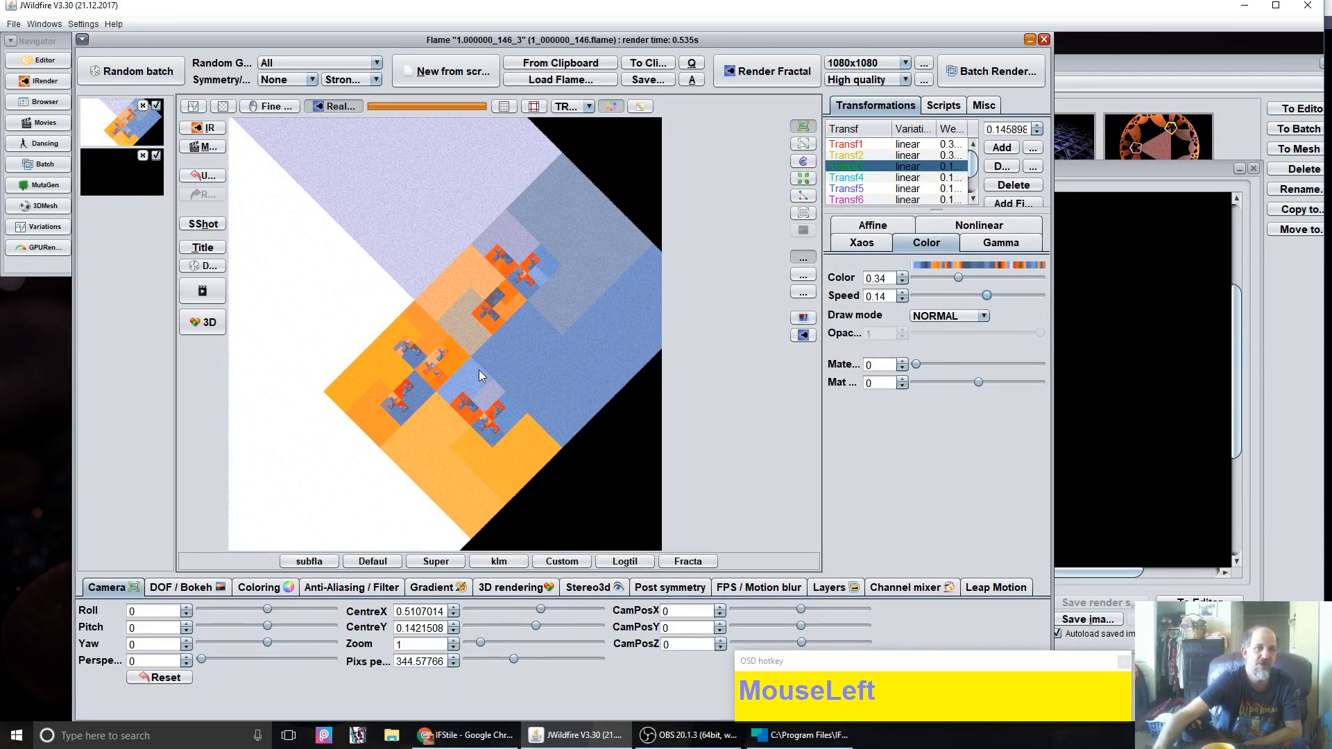
scroll(430, 400, down, 2)
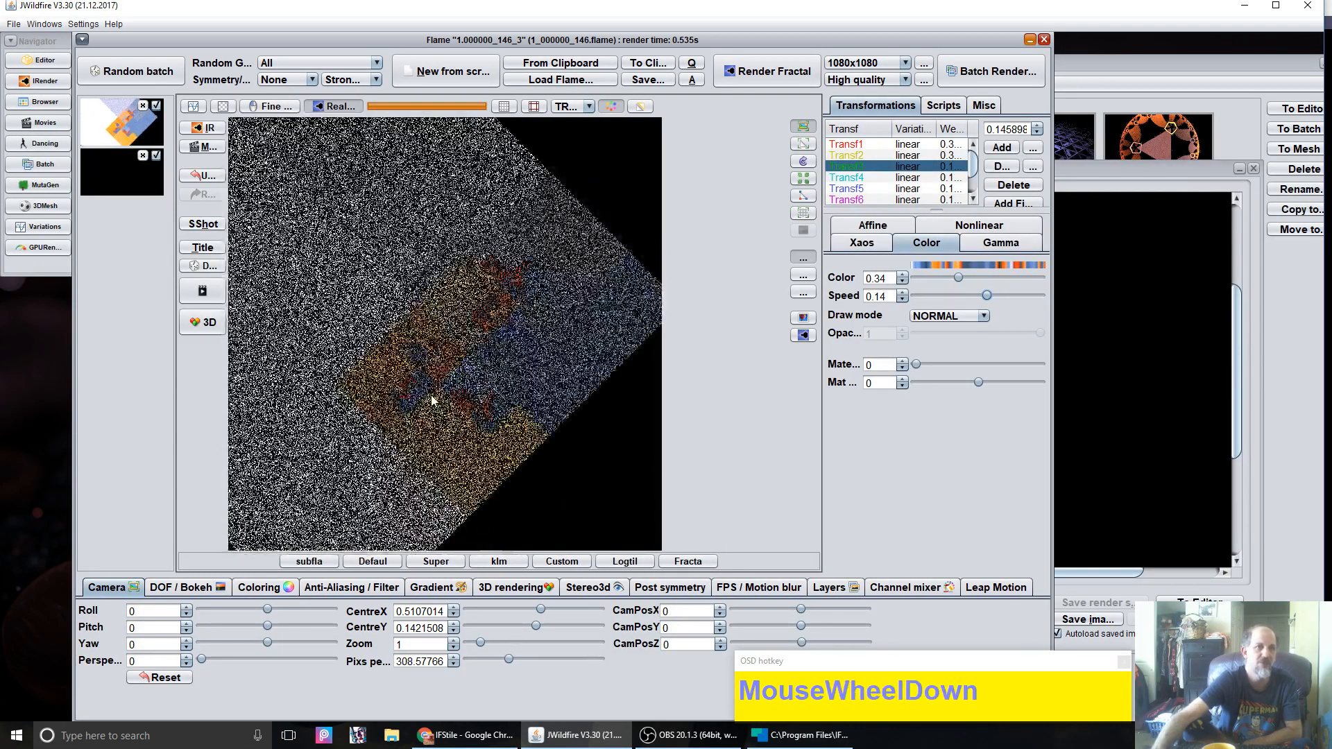
Step: Reduce the flame's camera scale to about 236.58 pixels per unit
scroll(430, 400, down, 5)
scroll(431, 399, down, 4)
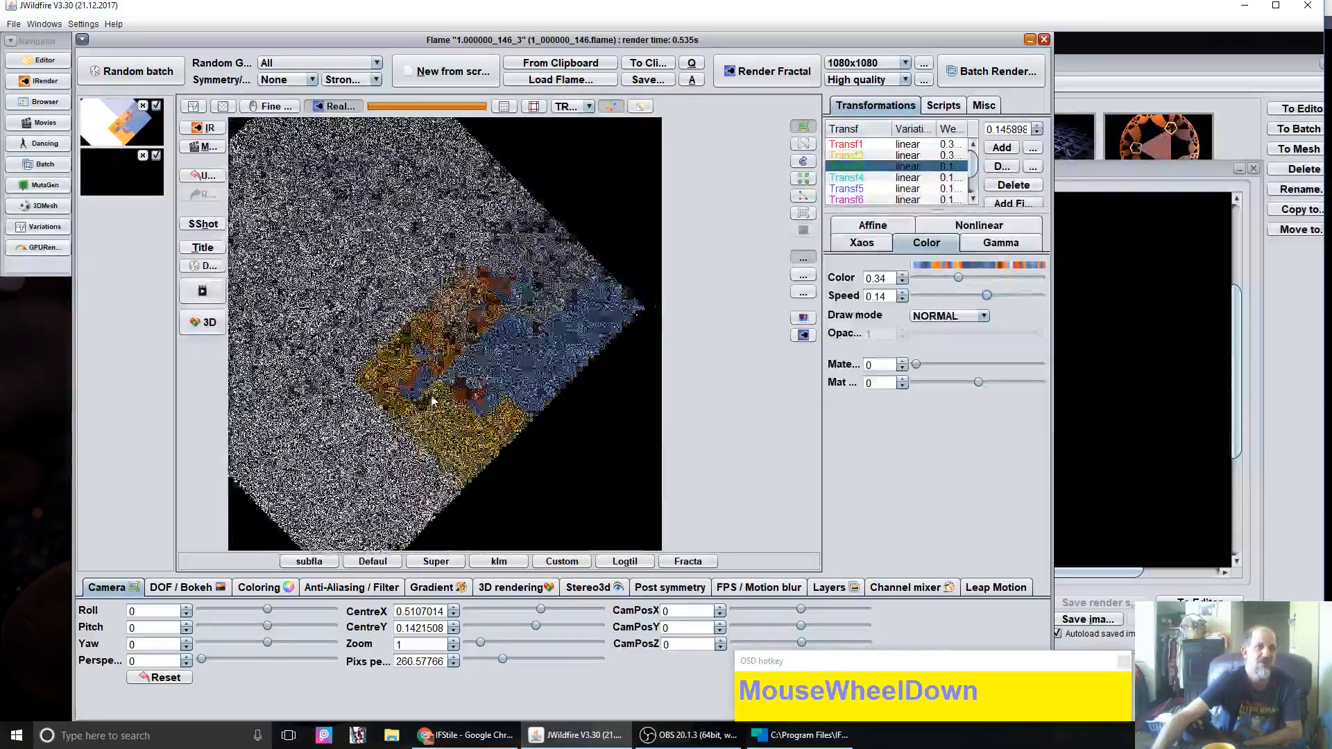
scroll(310, 297, down, 1)
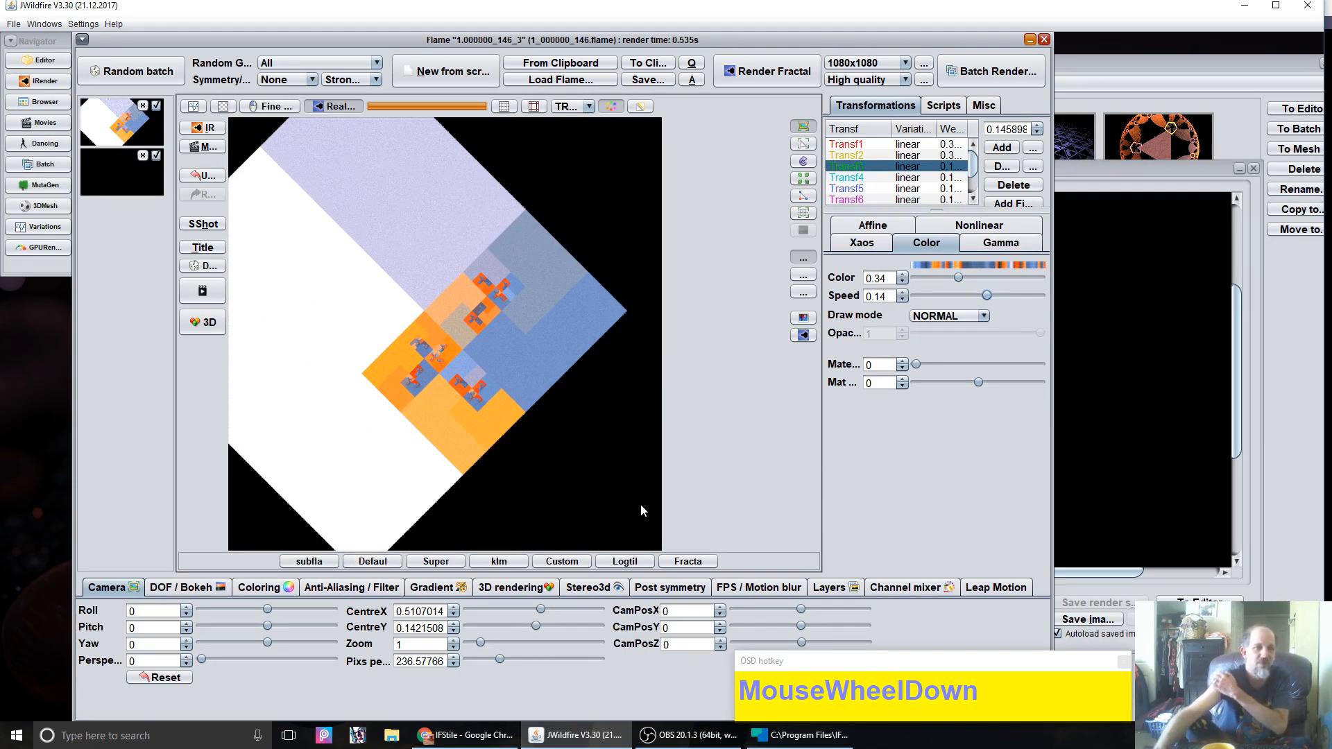
Step: Raise Transf4's color speed to its maximum of 1
click(915, 178)
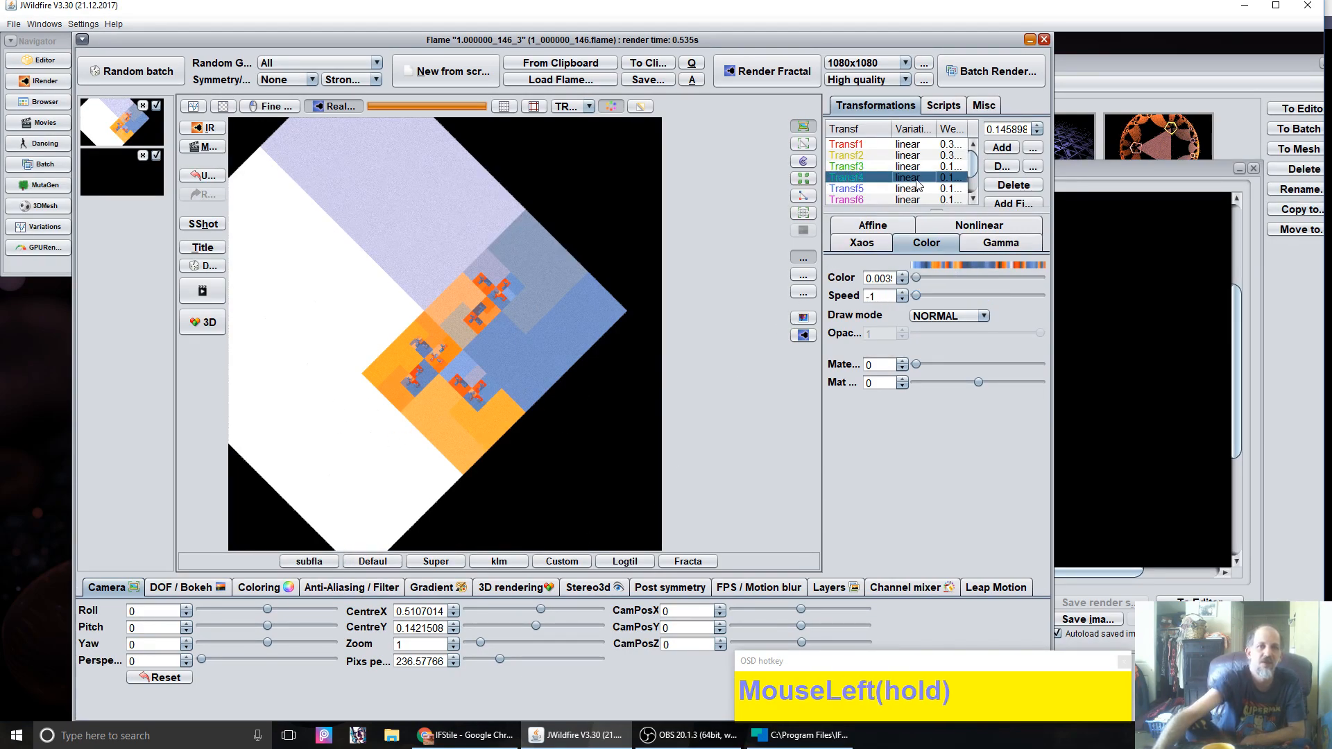
click(917, 298)
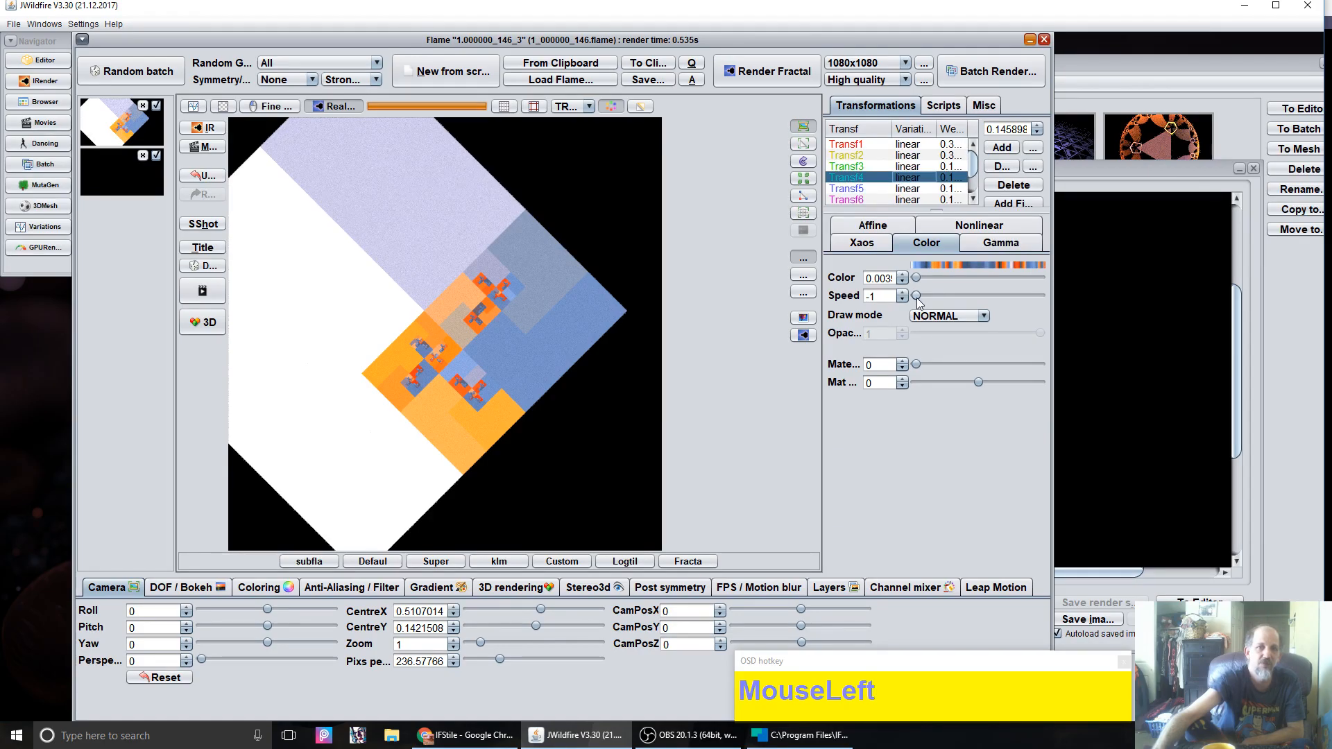
drag(917, 300, 1068, 288)
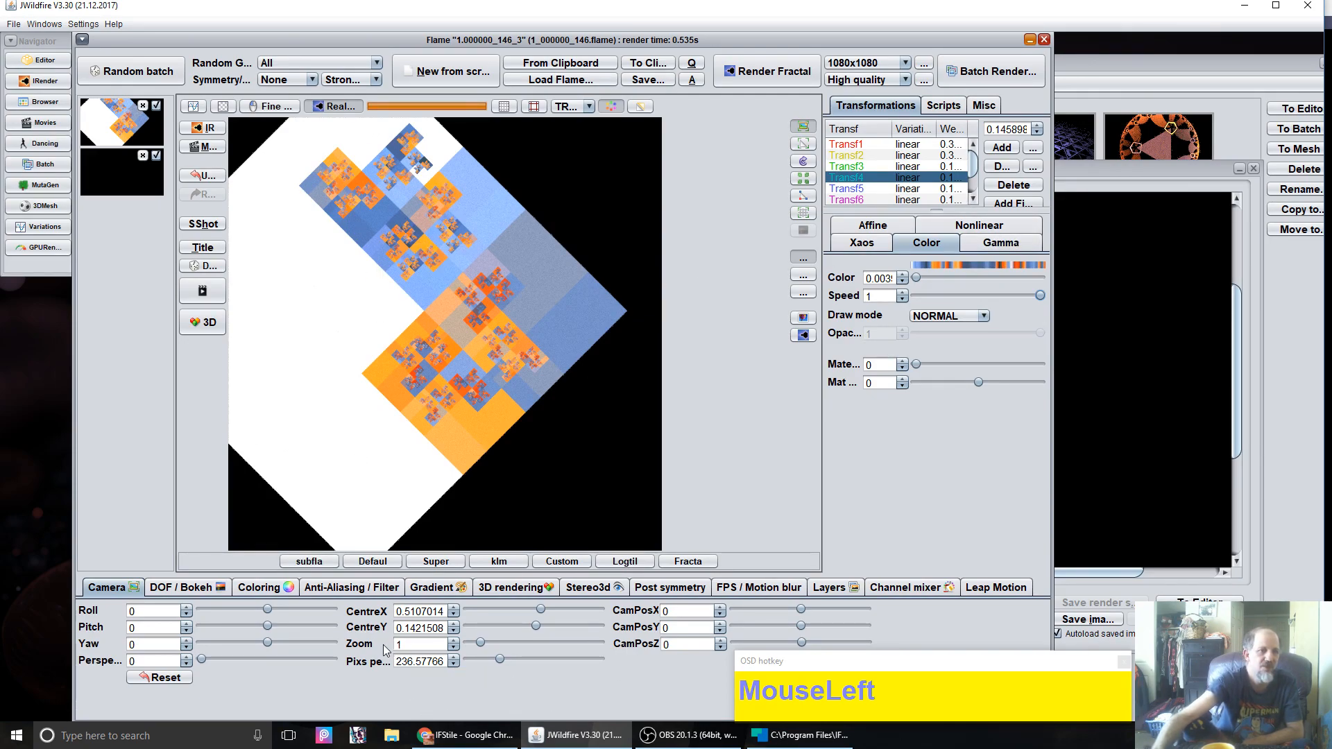
Step: Open the gradient settings and randomize the transforms' color values several times
click(435, 587)
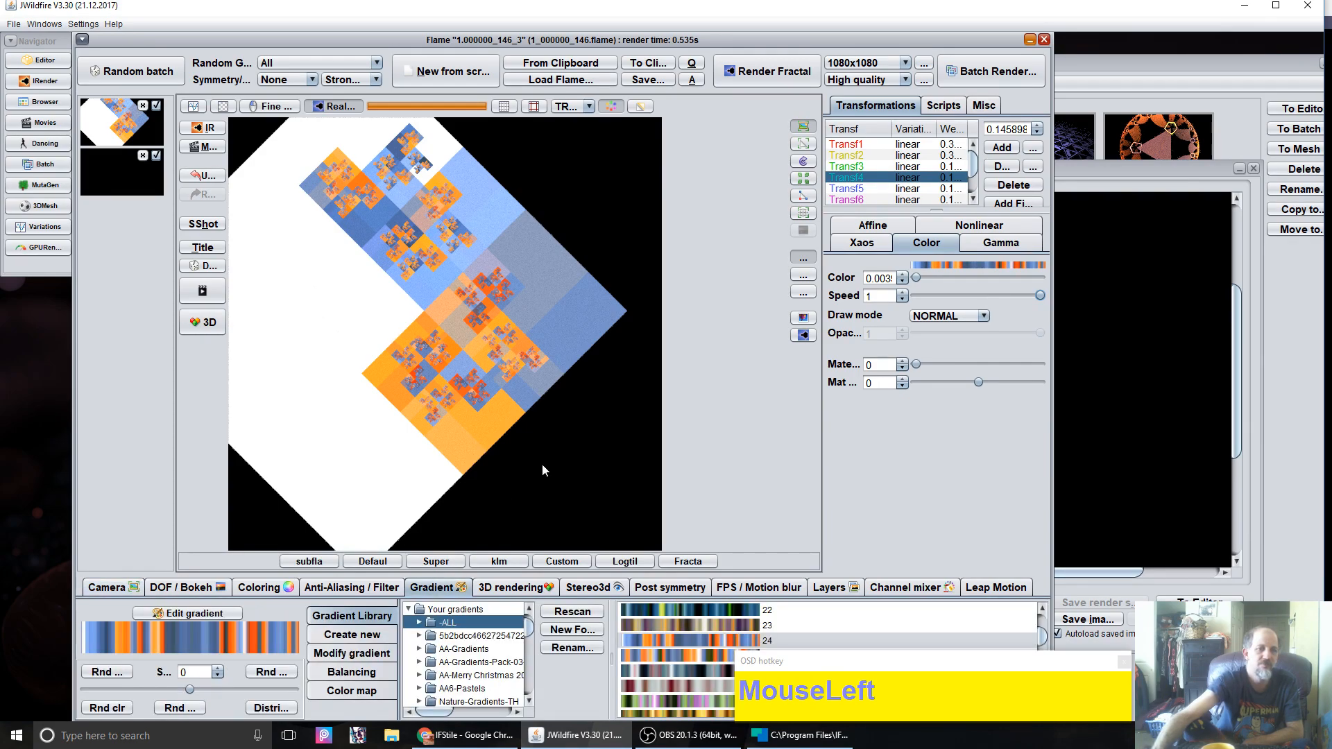
click(98, 712)
click(101, 711)
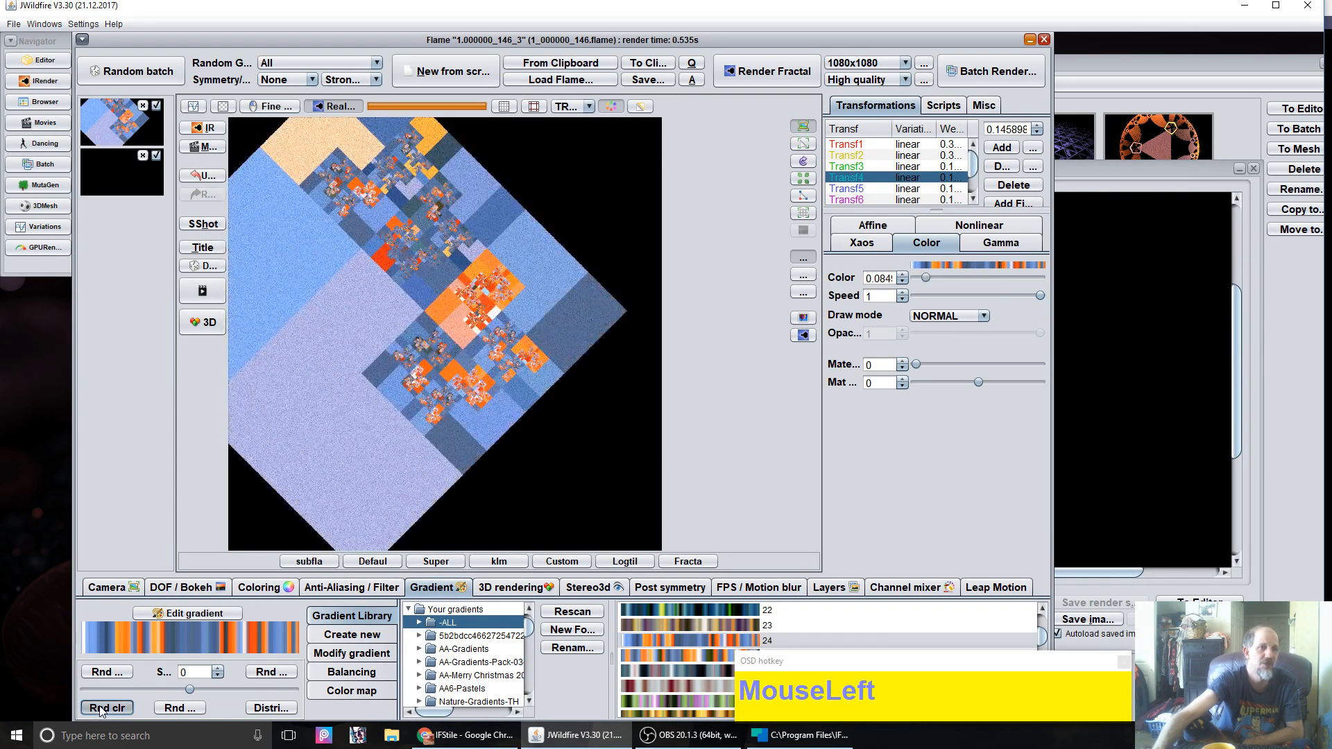
click(101, 711)
click(101, 710)
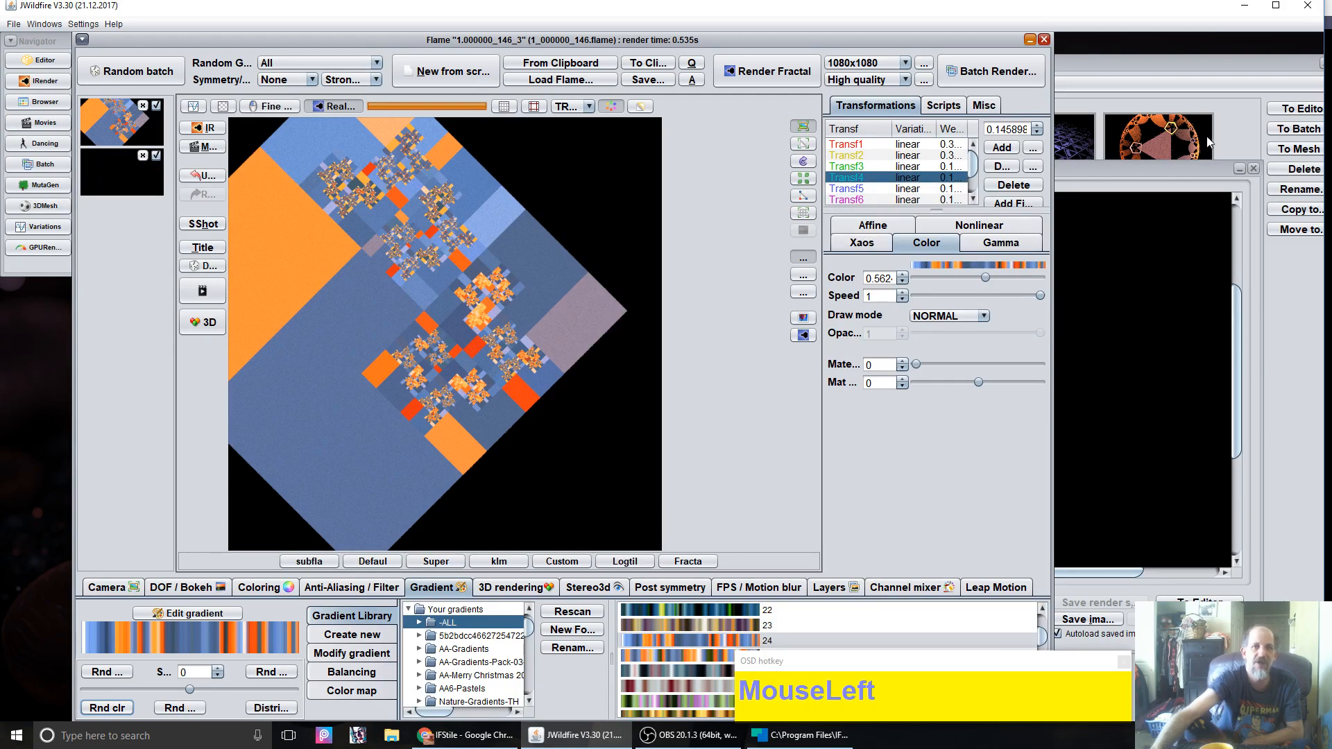
Step: Enlarge the transform list to show all nine transforms and randomize their color speeds
drag(926, 207, 925, 253)
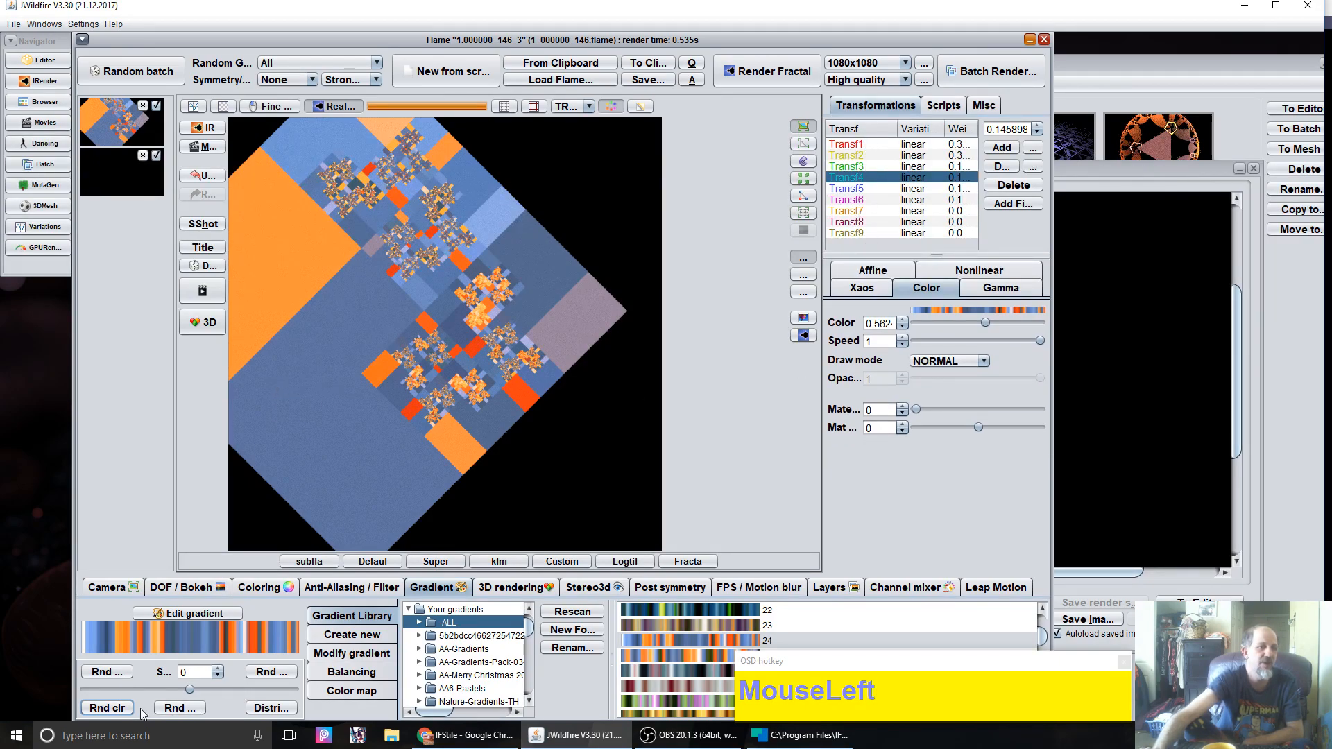
click(177, 709)
click(178, 709)
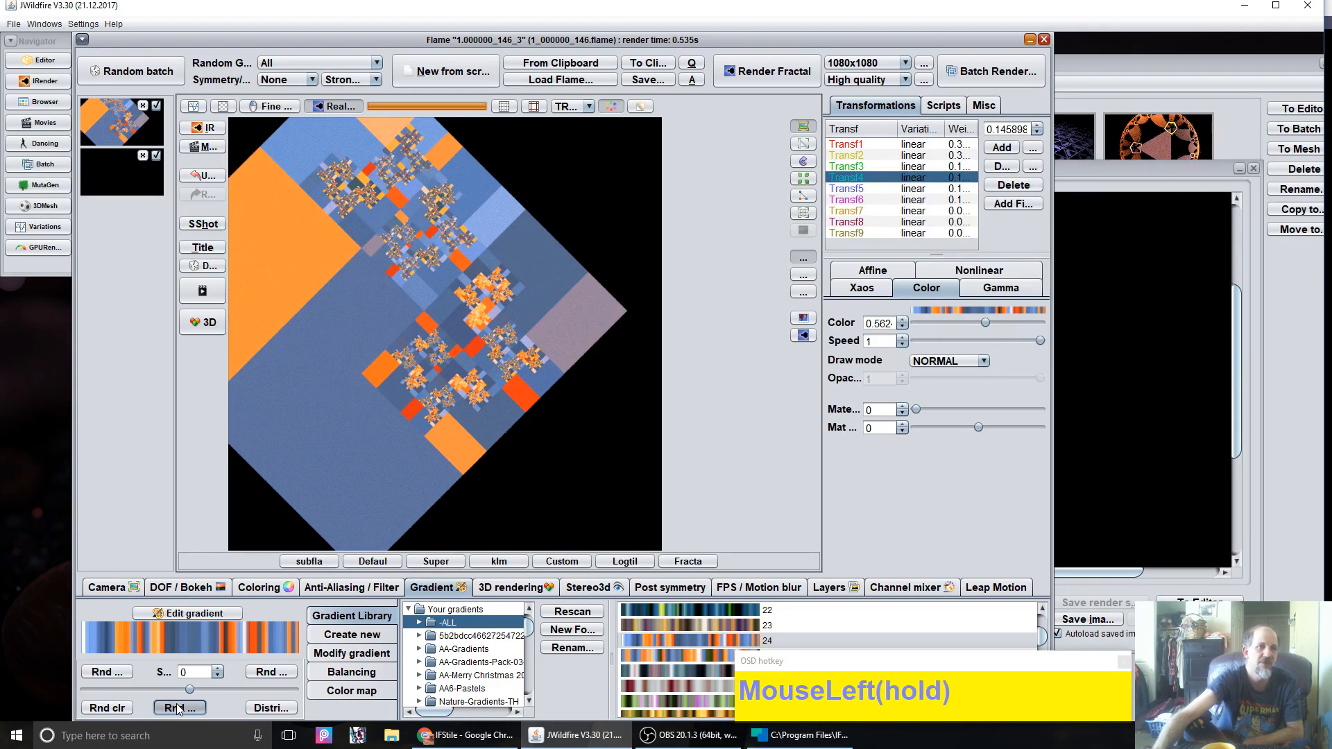
click(177, 708)
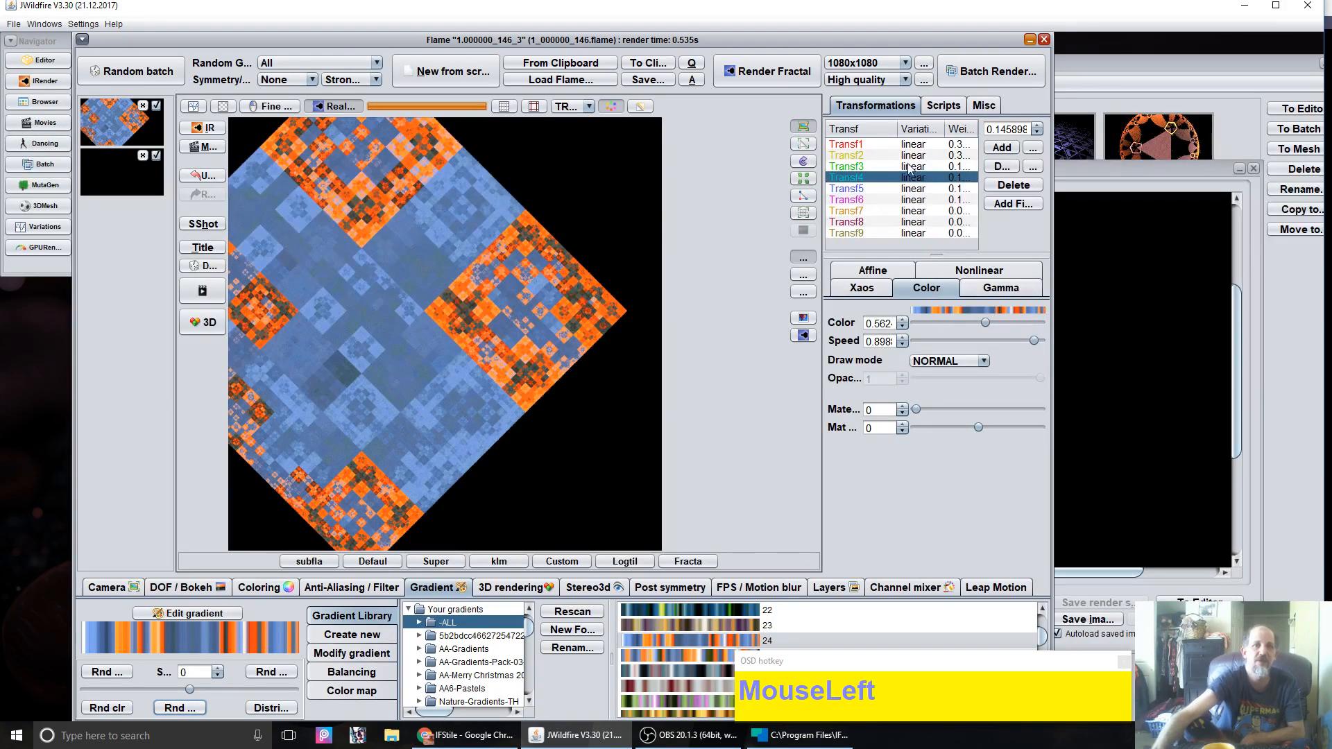
Step: Check the colors of Transf2 and Transf8, and set Transf5's color to 0.64 and color speed to 0.09
click(871, 158)
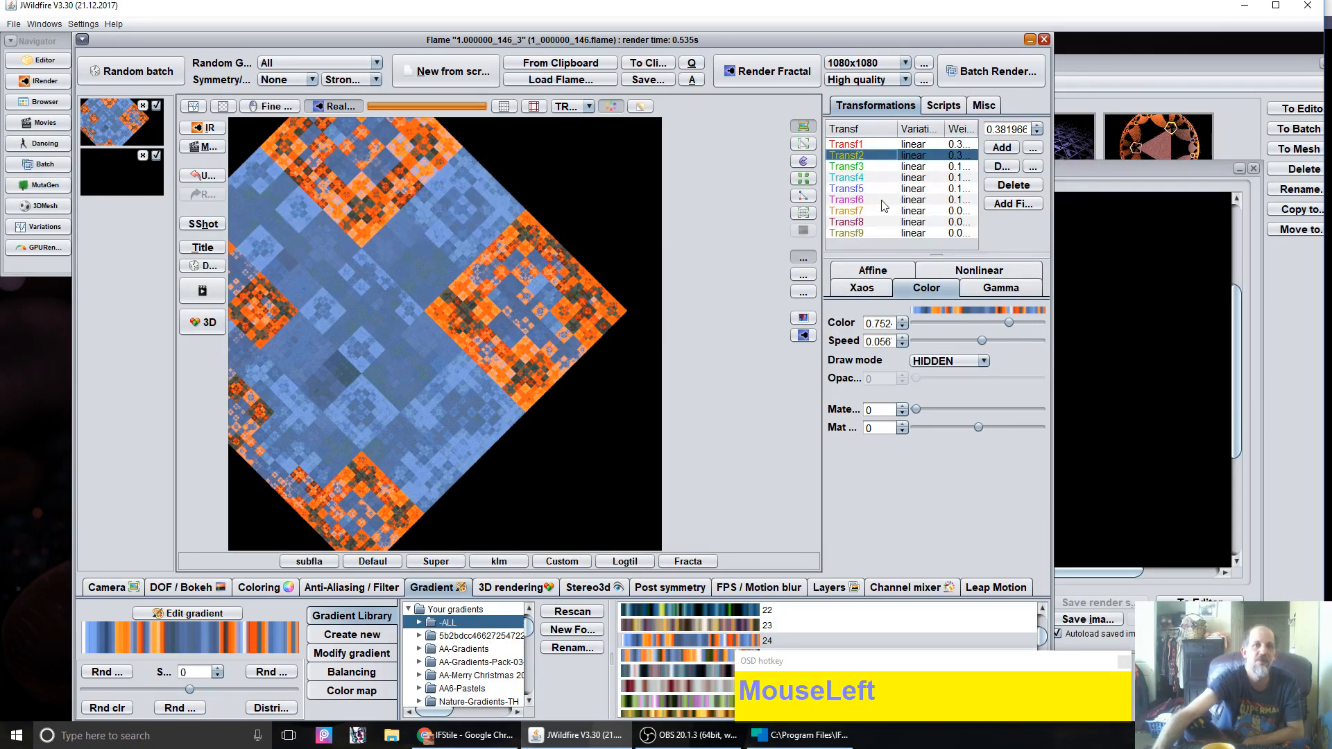
click(867, 222)
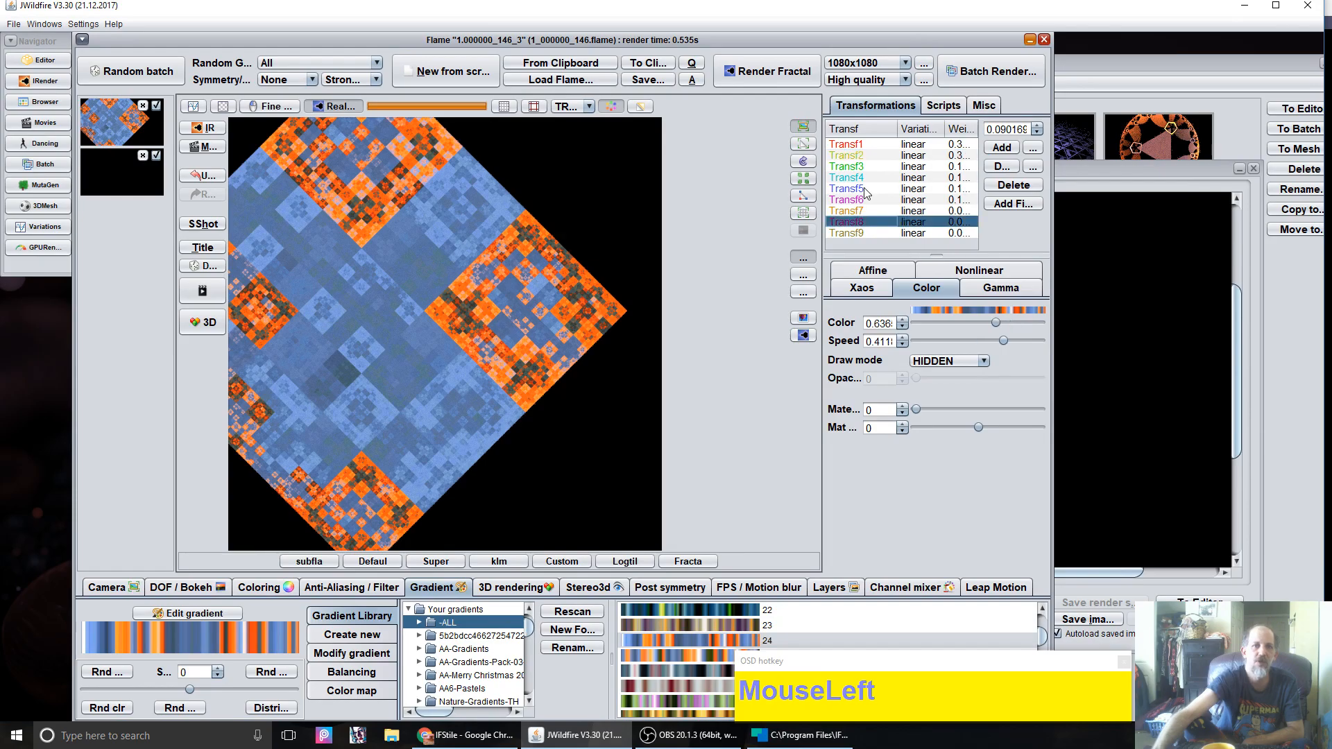
click(860, 188)
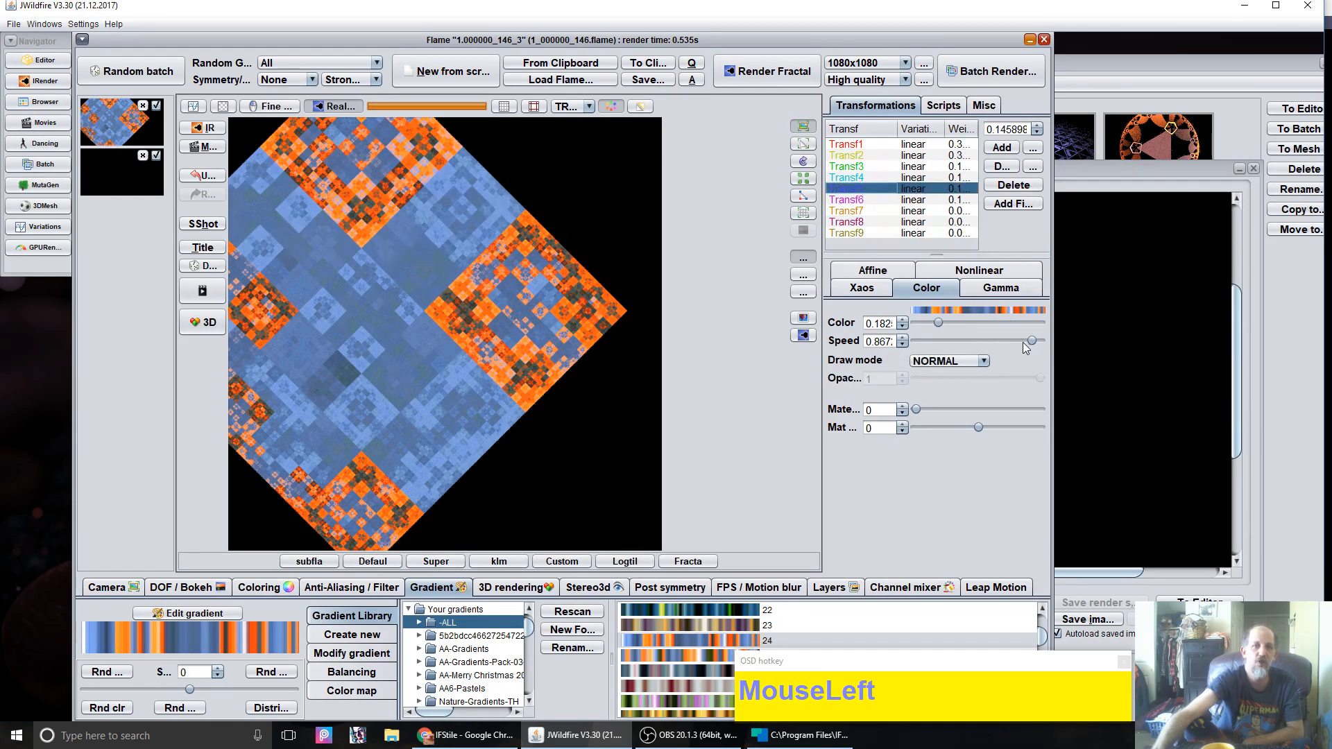
drag(1034, 340, 879, 341)
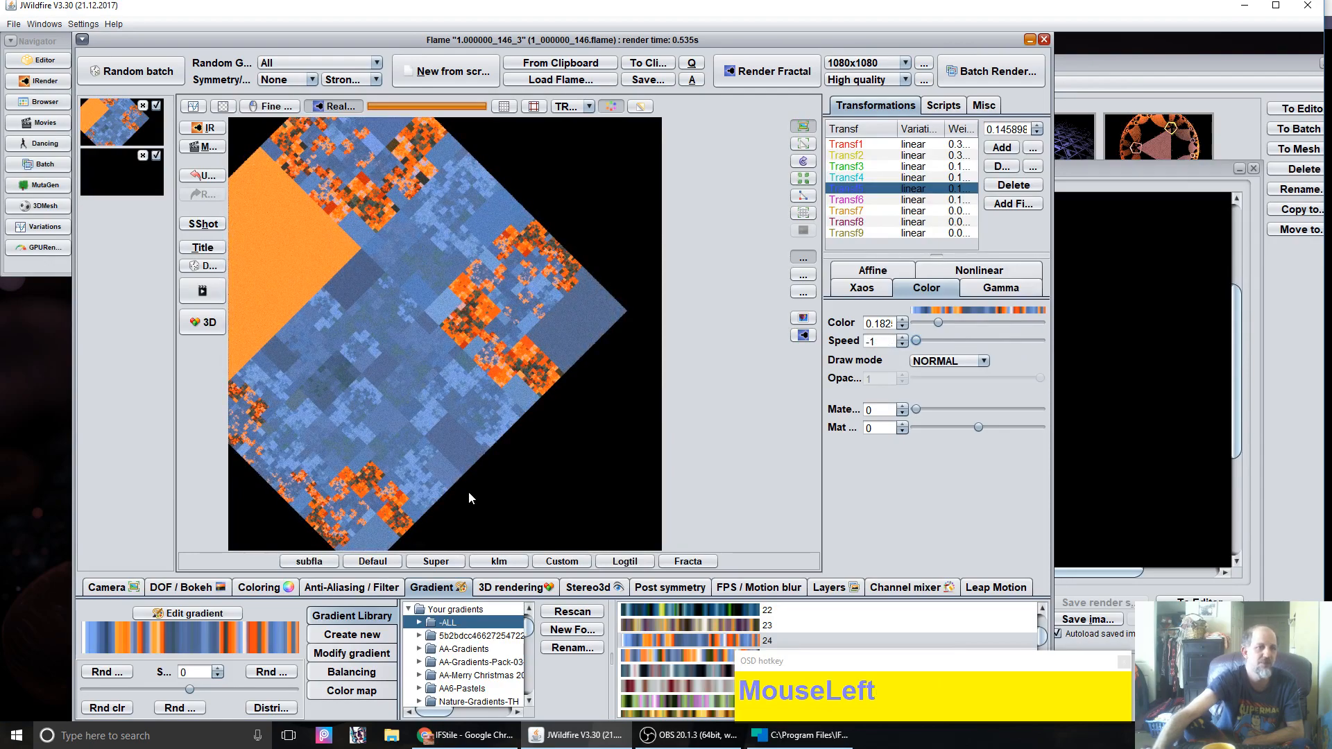
drag(939, 323, 1003, 313)
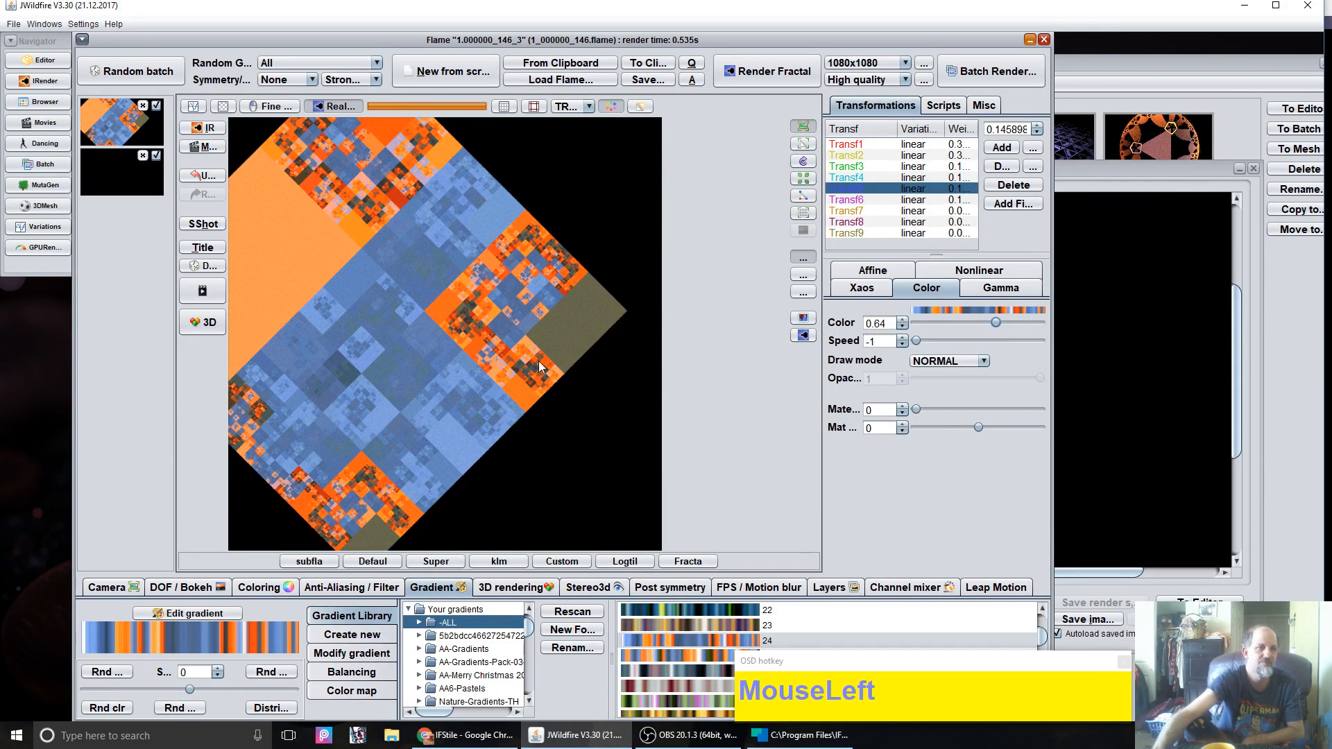
drag(917, 341, 985, 343)
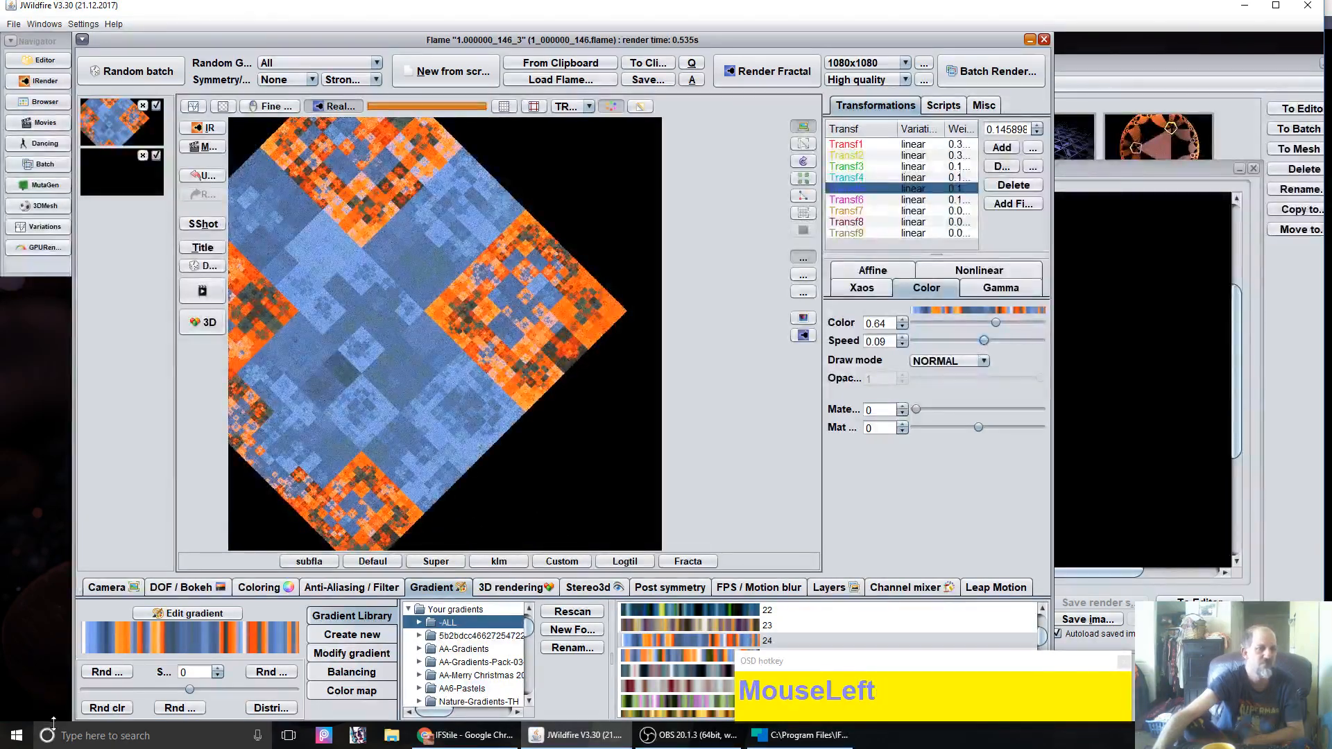
Step: Randomize the color values of all transforms repeatedly to get a new color pattern
click(108, 710)
click(108, 711)
click(108, 710)
click(108, 710)
click(108, 711)
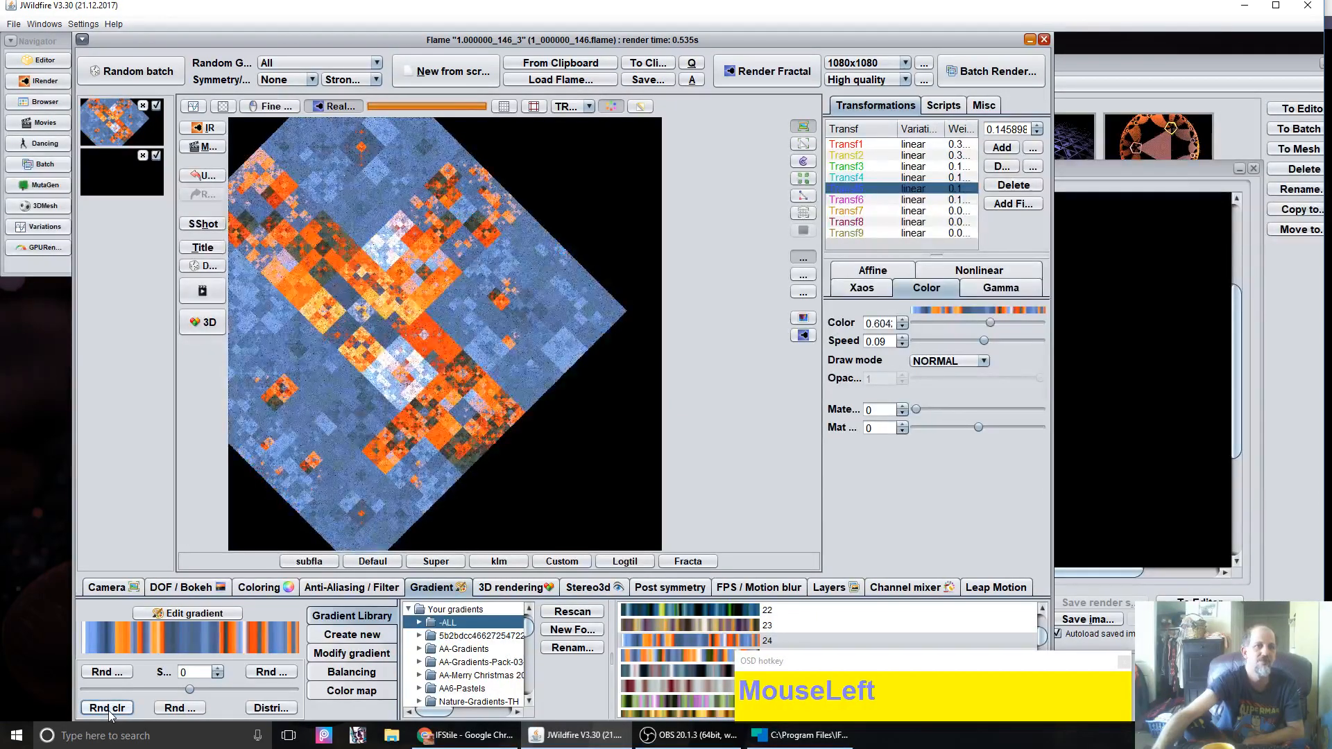
click(108, 710)
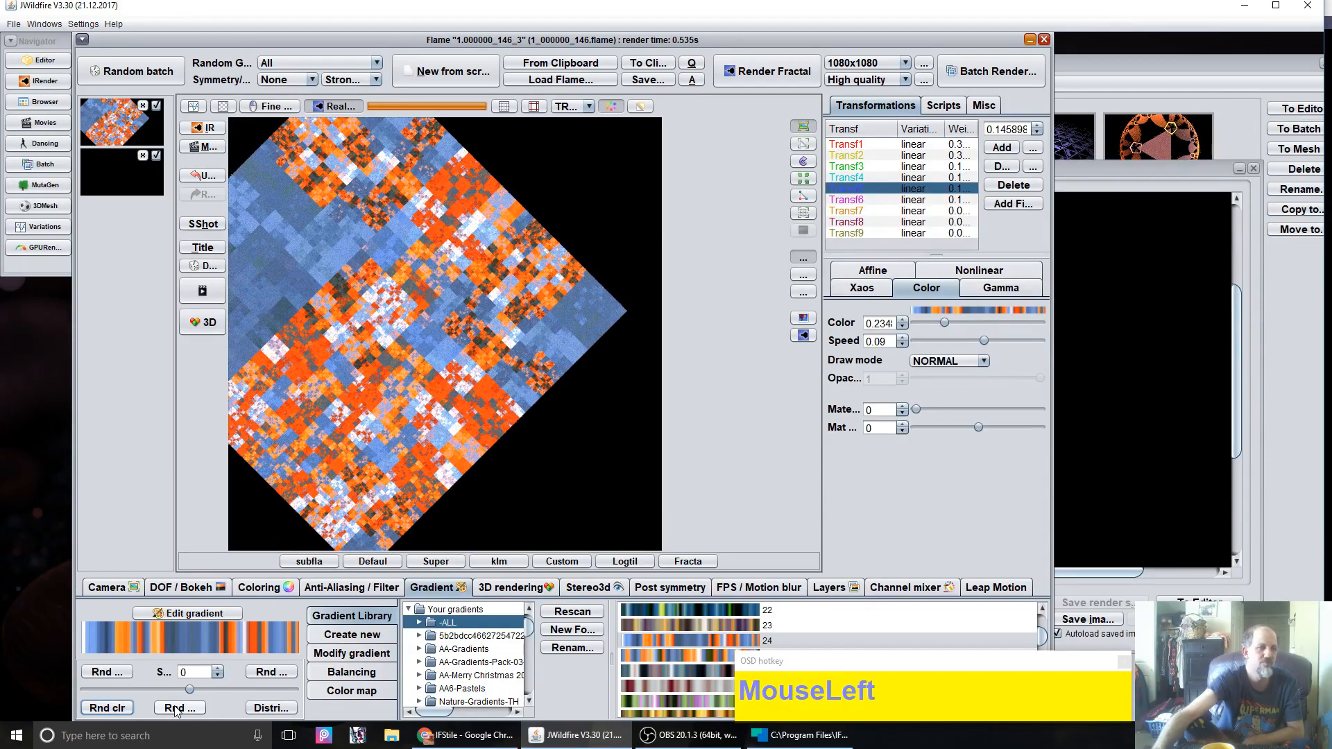
Step: Randomize the transforms' color speeds repeatedly to vary the pattern further
click(175, 709)
click(175, 709)
click(175, 709)
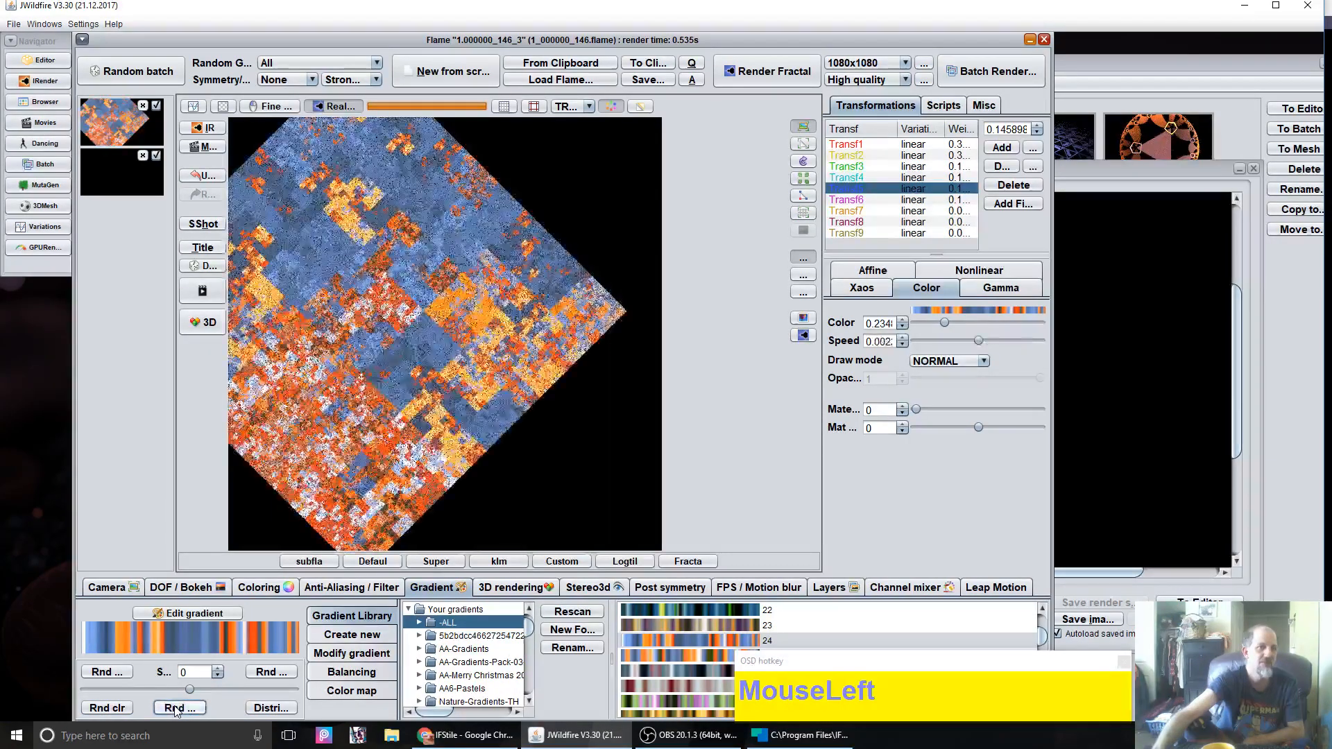
click(175, 709)
click(175, 708)
click(175, 709)
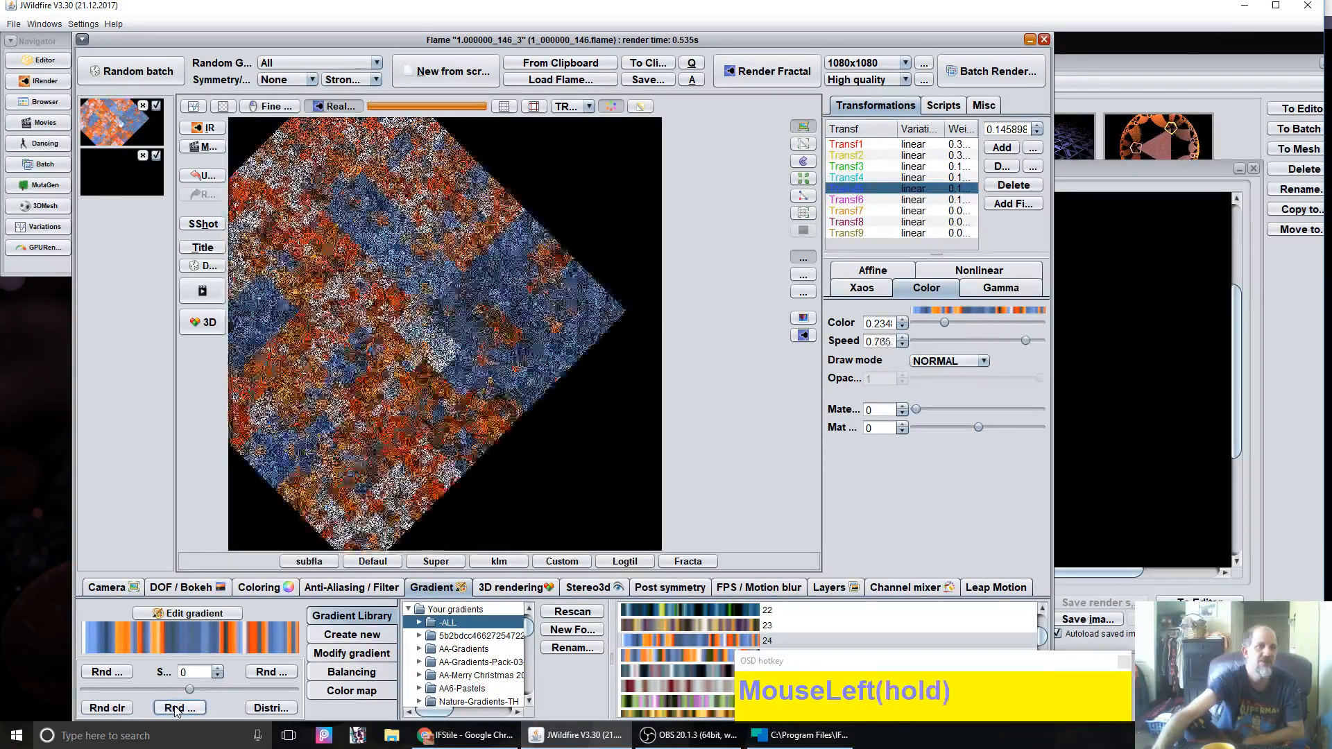
click(175, 709)
click(175, 708)
click(174, 709)
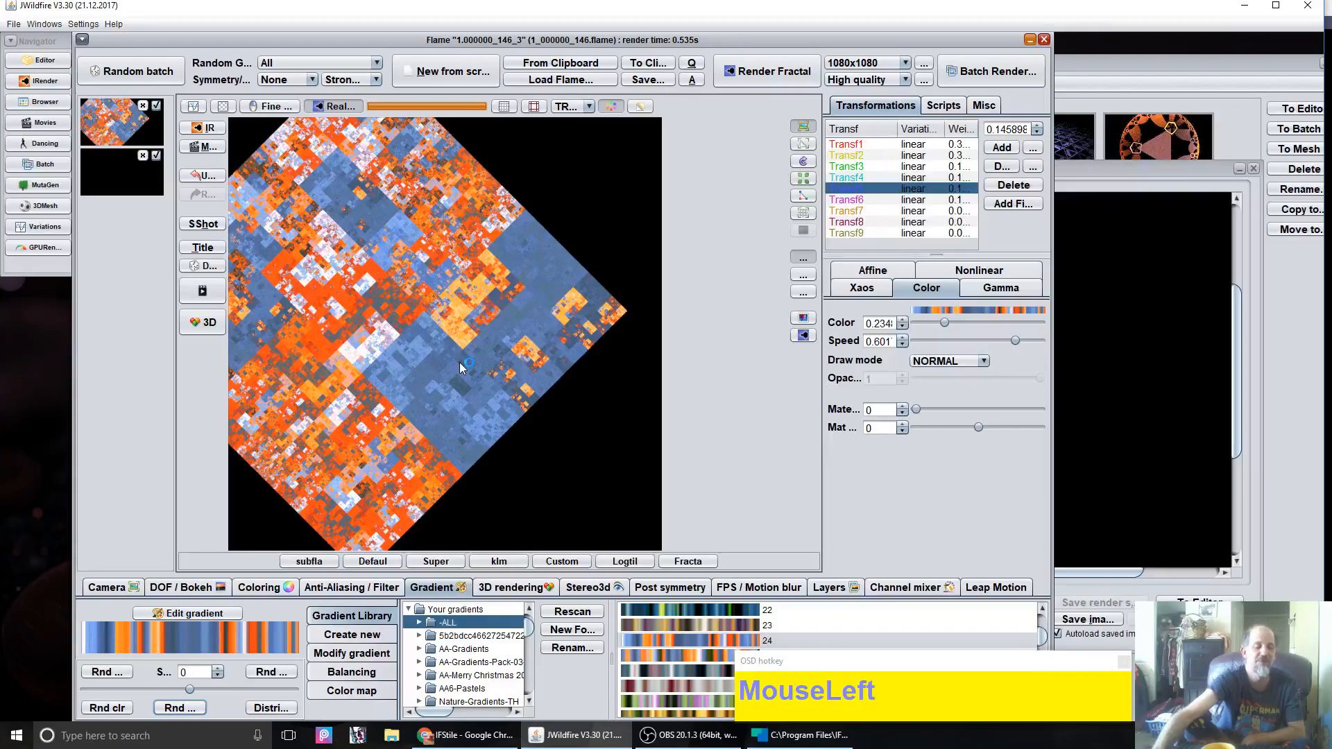
Step: Switch to IFStile, reload the Ammann A3 example and preview several of its tiles, ending with 1.000000_96
click(808, 735)
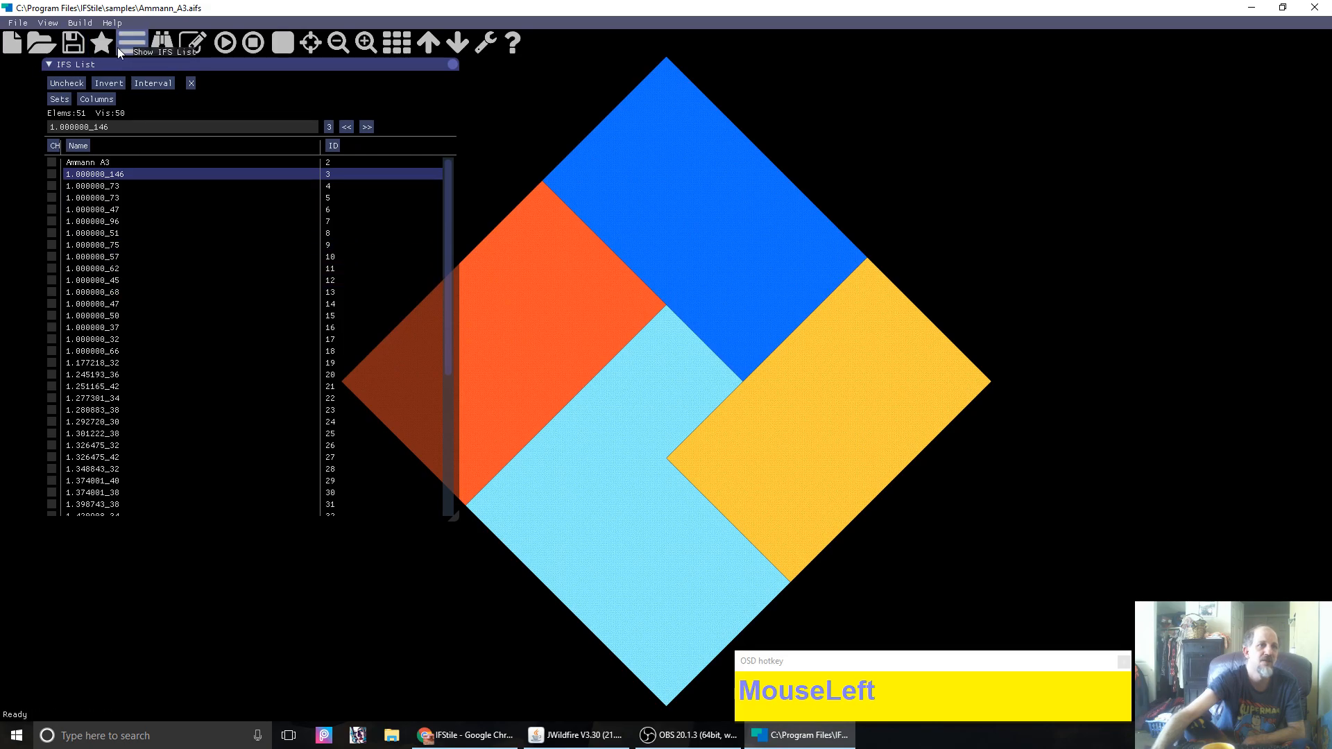
click(94, 42)
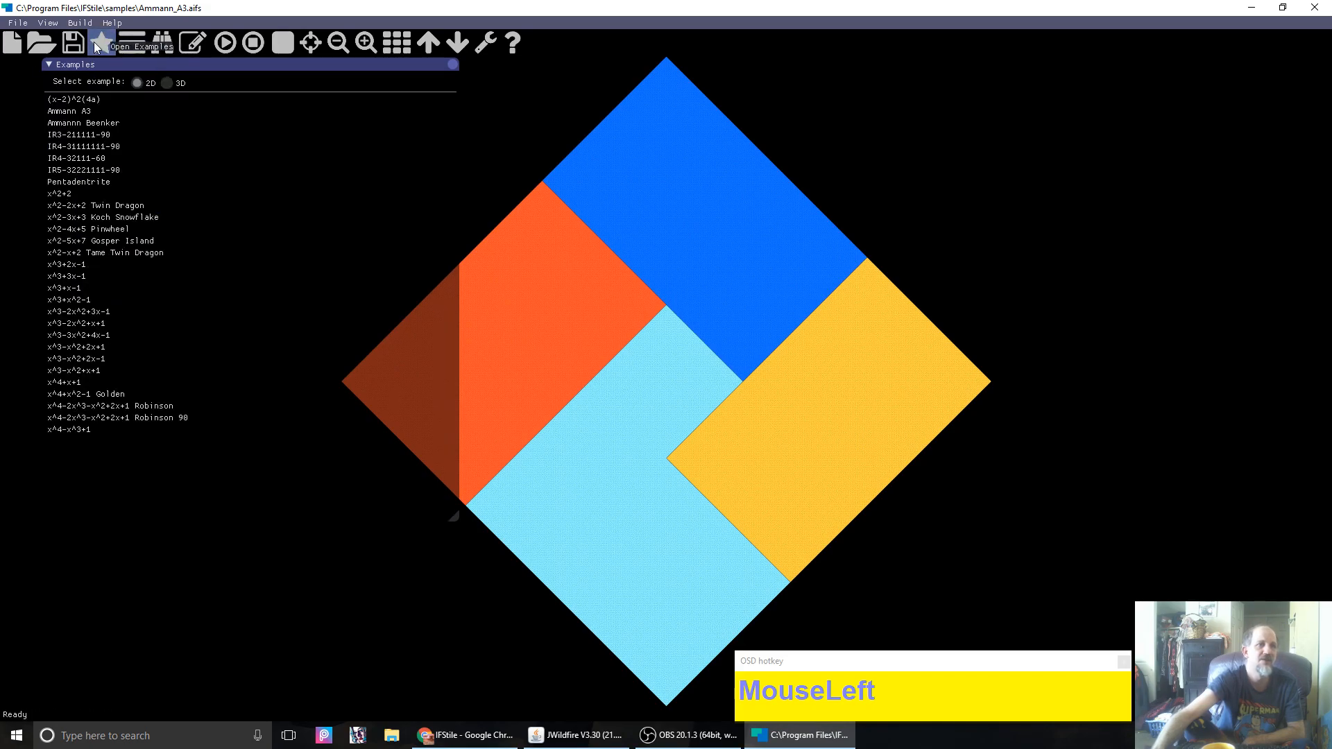
click(82, 118)
click(92, 321)
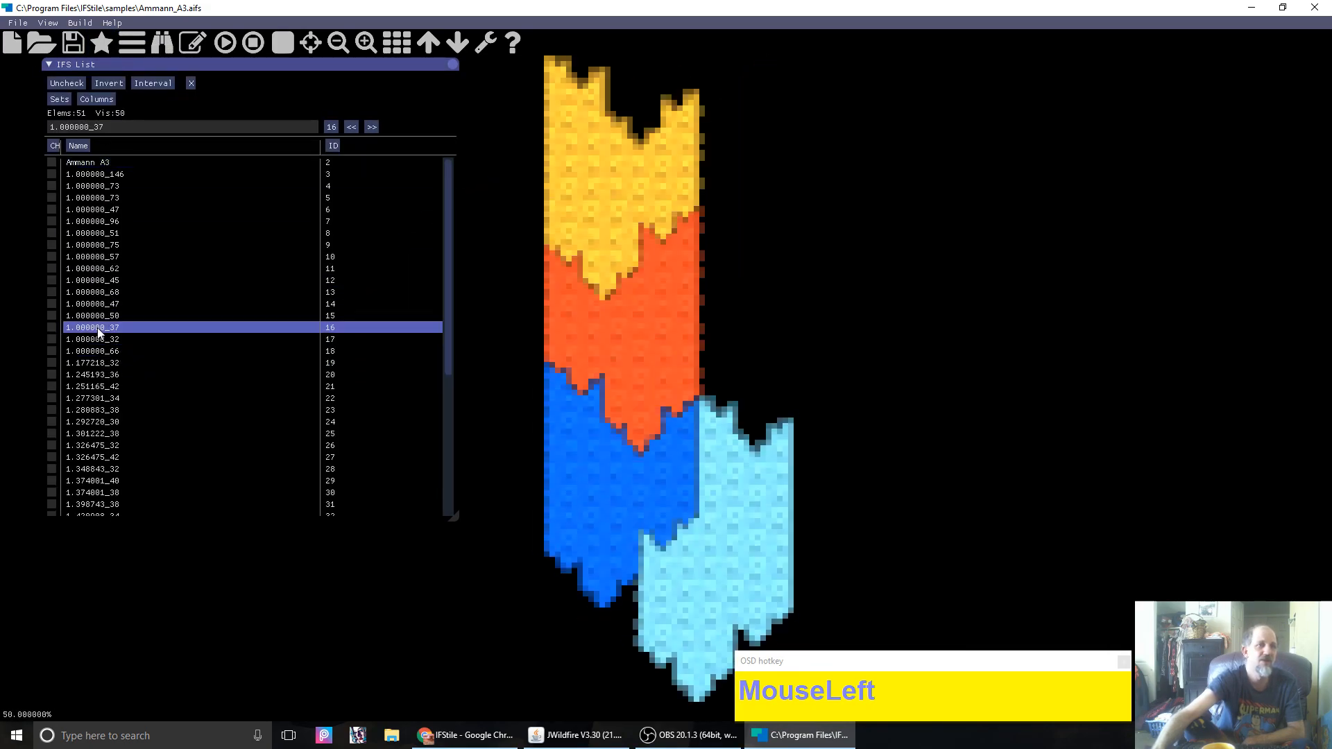
click(92, 247)
click(94, 422)
click(97, 339)
click(104, 304)
click(90, 221)
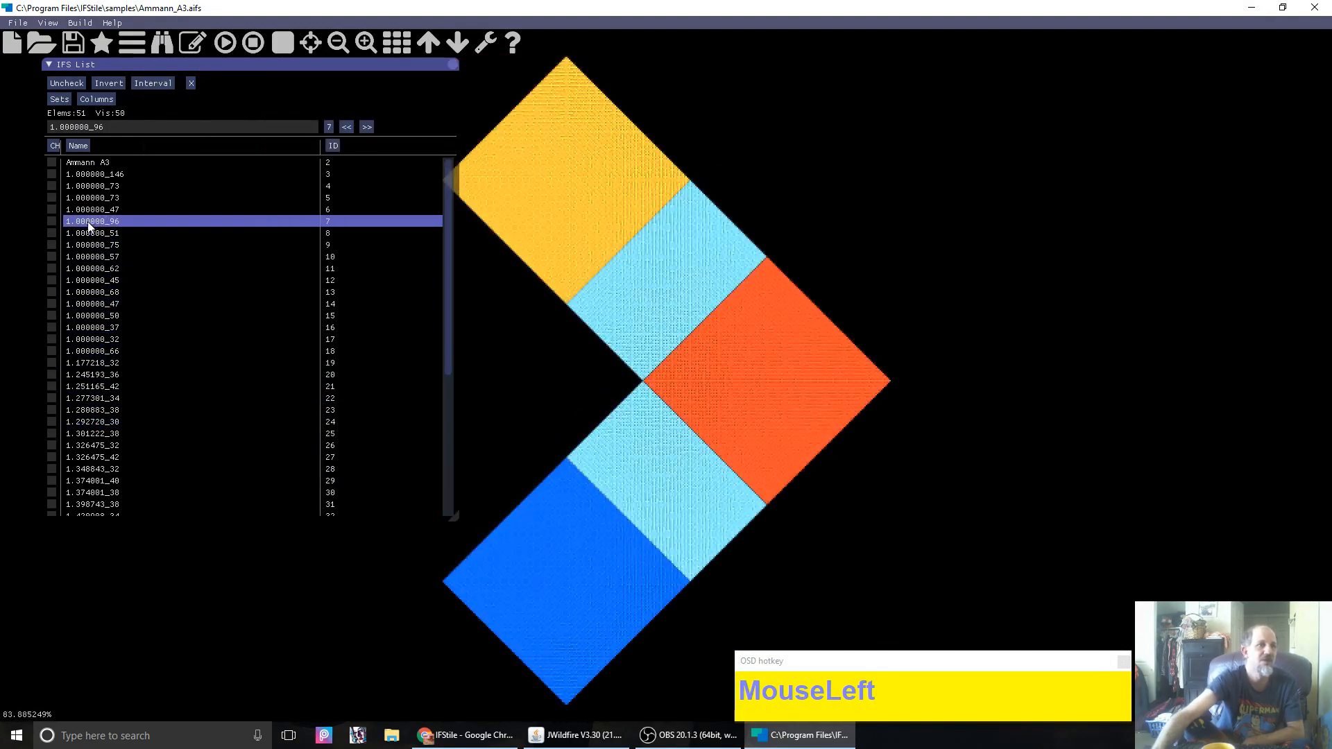
Step: Load the Ammannn Beenker example, preview several of its tiles and select the Ammannn-Beenker entry
click(104, 44)
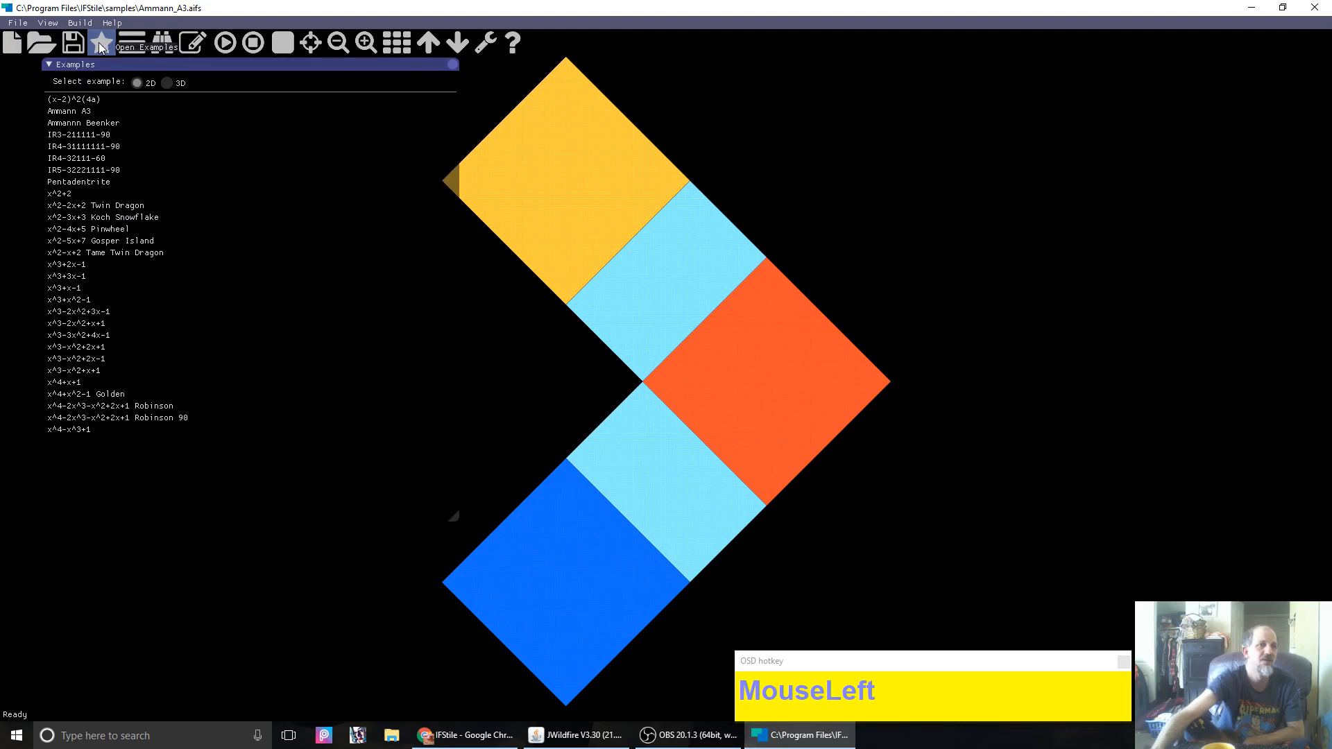
click(95, 125)
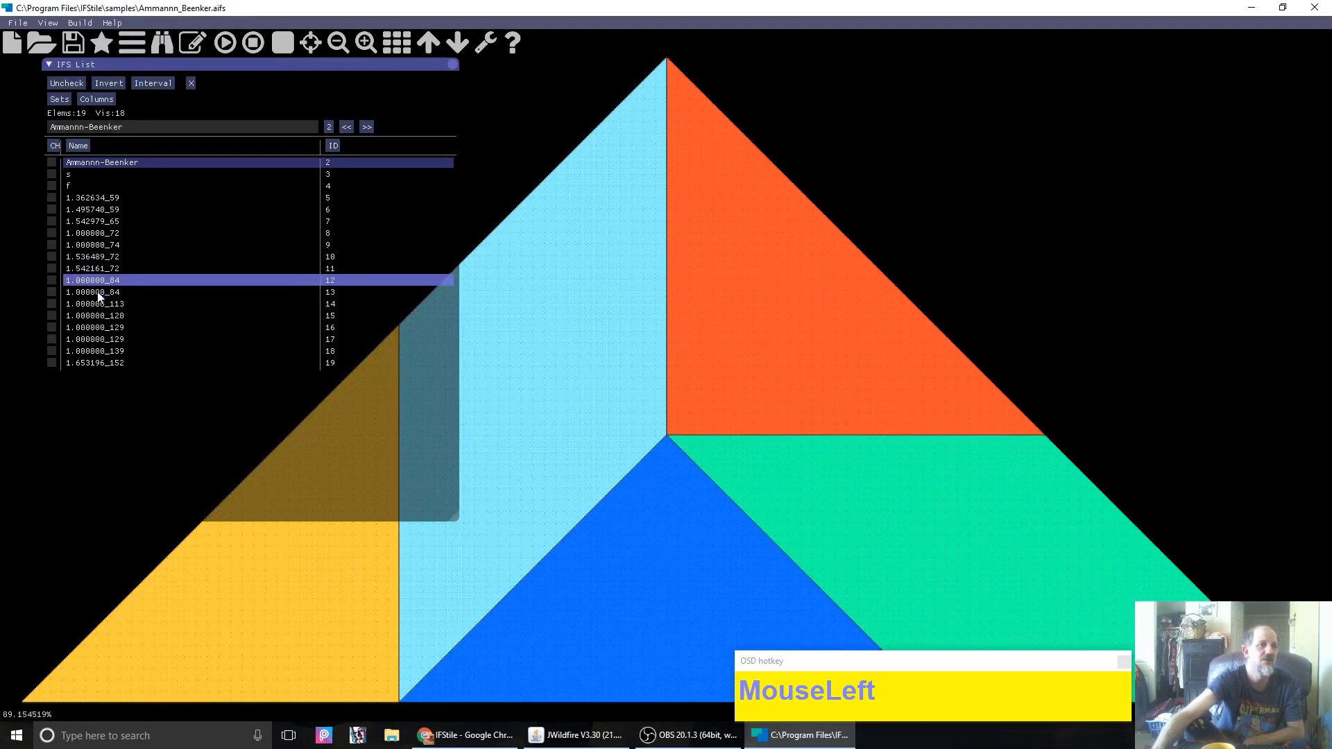
click(97, 292)
drag(103, 347, 93, 205)
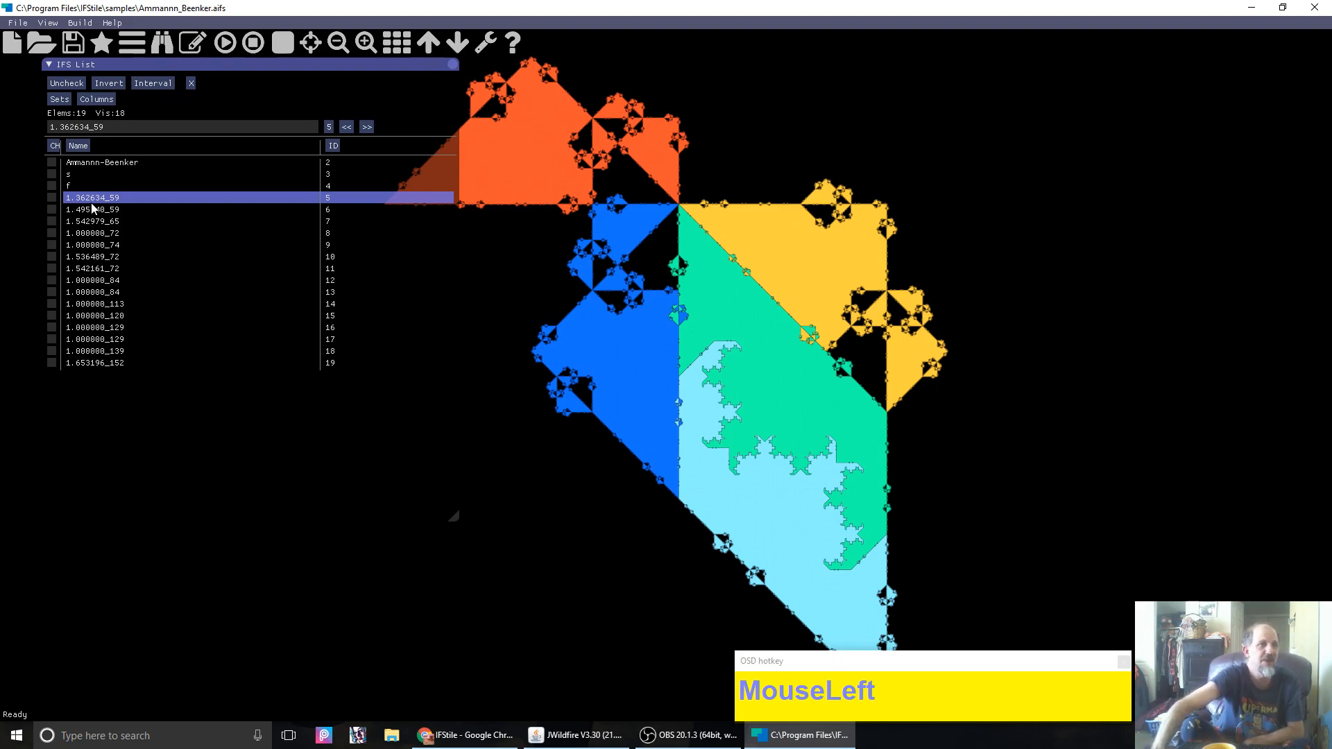
click(96, 175)
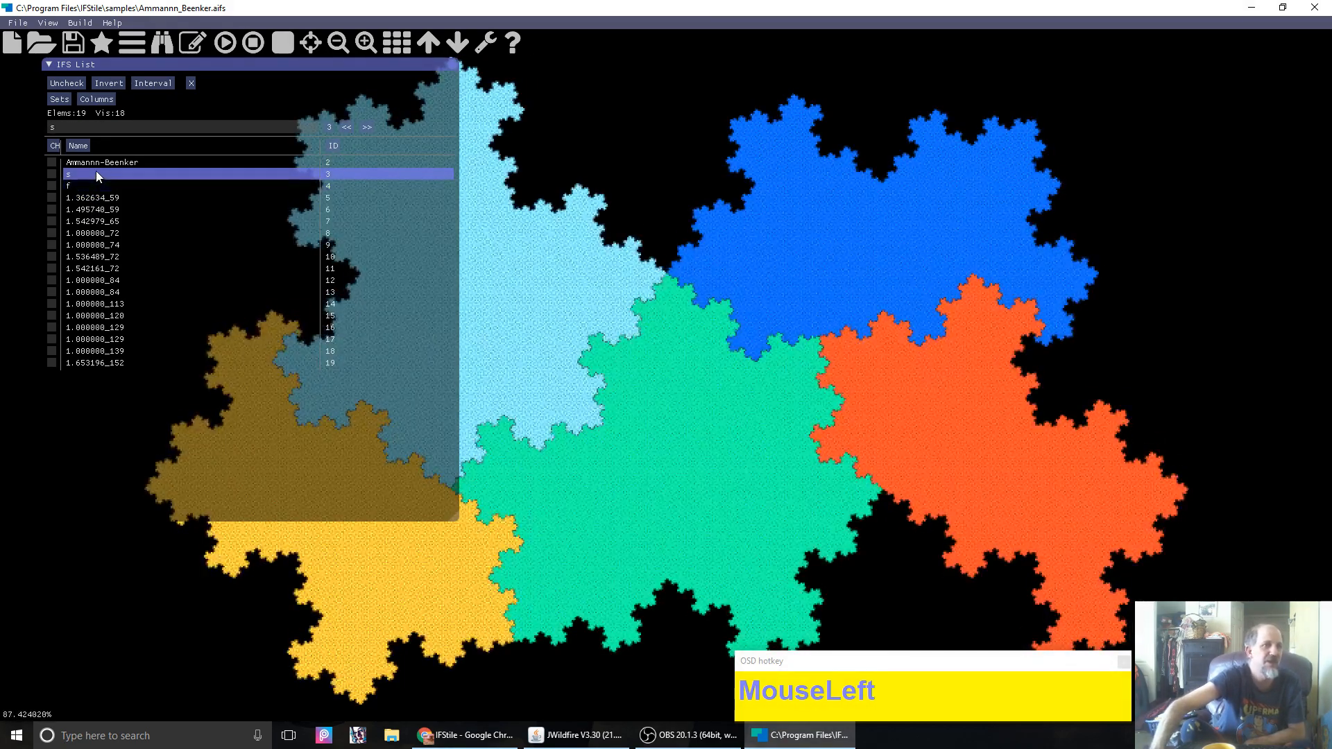
click(98, 163)
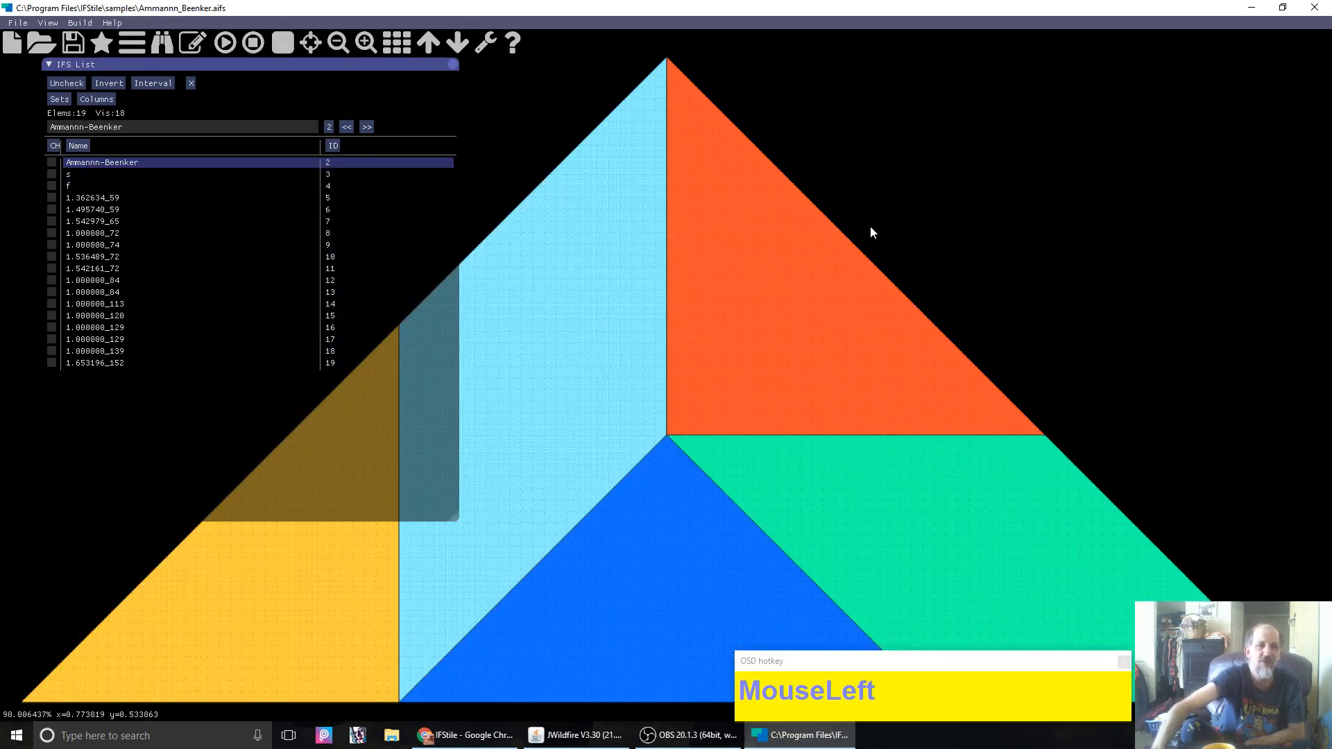
Step: Save the Ammannn-Beenker tiles to the 12December folder as Ammannn_Beenker.flame
click(75, 45)
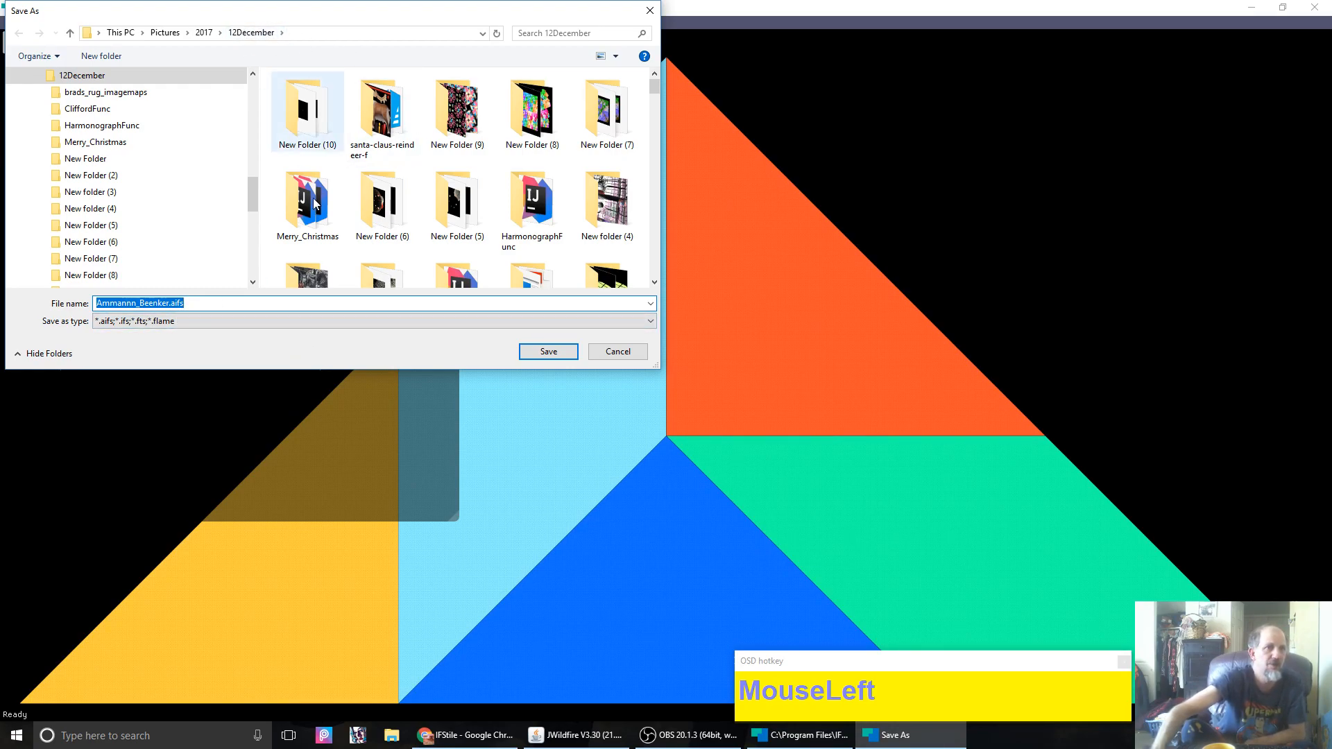
click(230, 303)
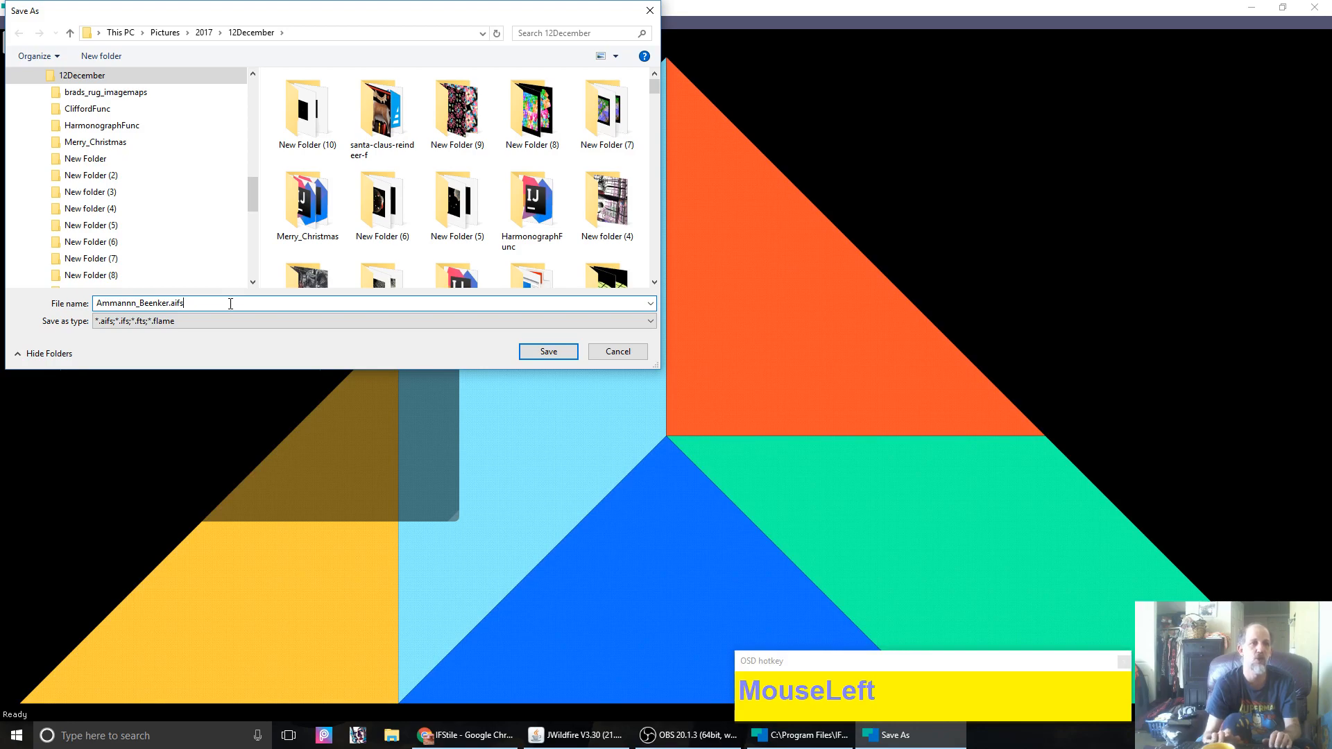
key(BackSpace)
key(BackSpace)
key(BackSpace)
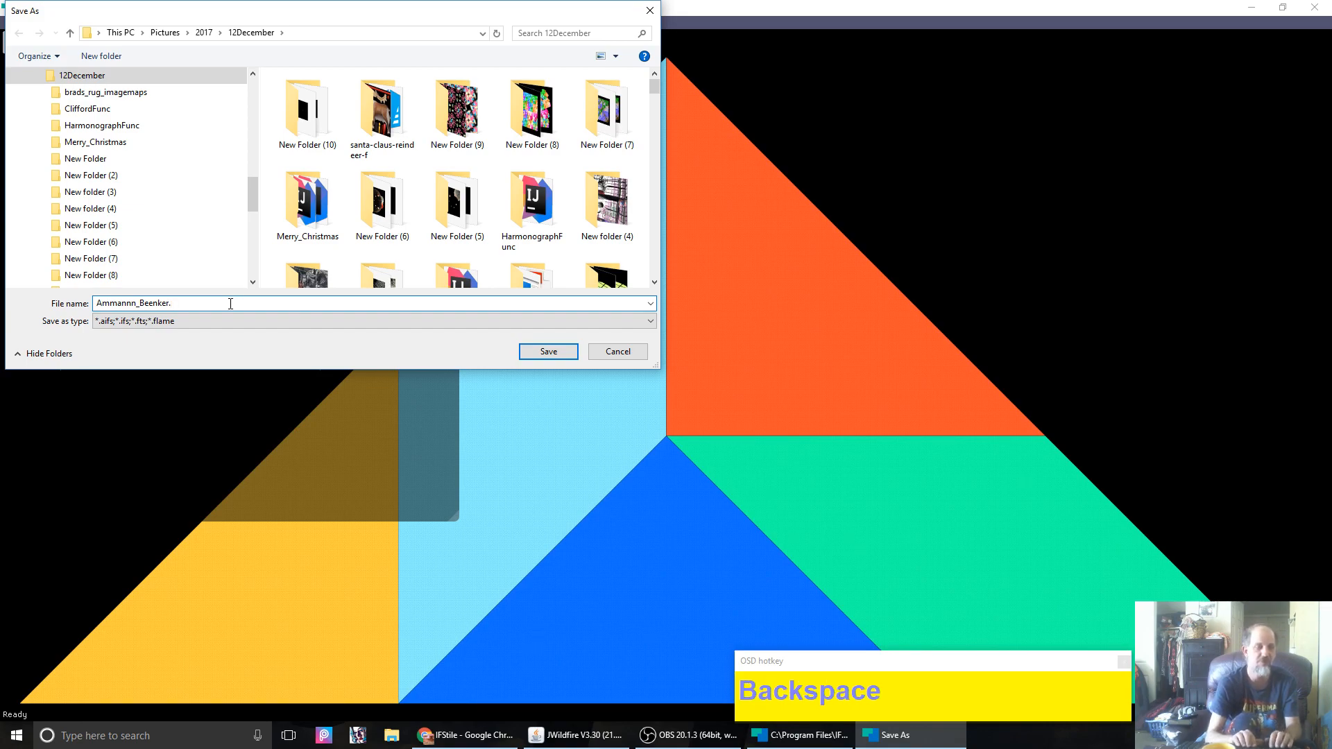
text(flame)
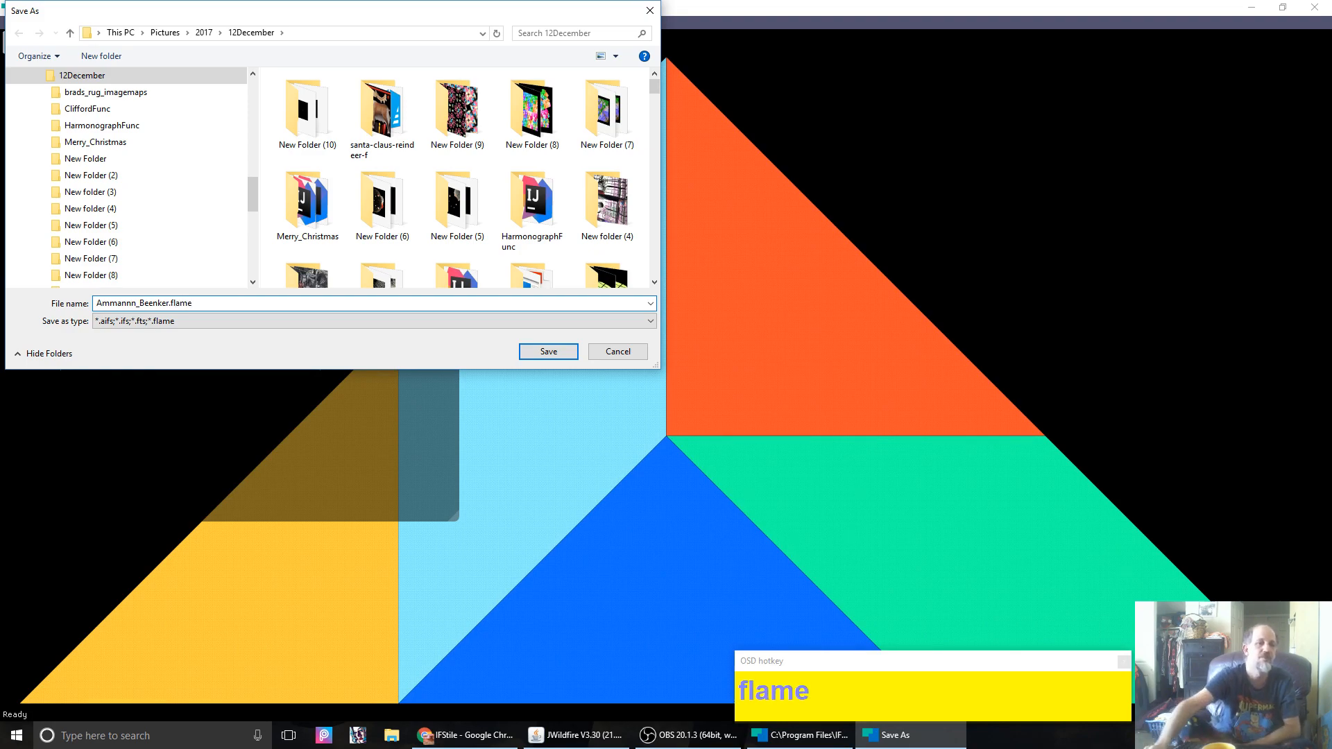
click(548, 356)
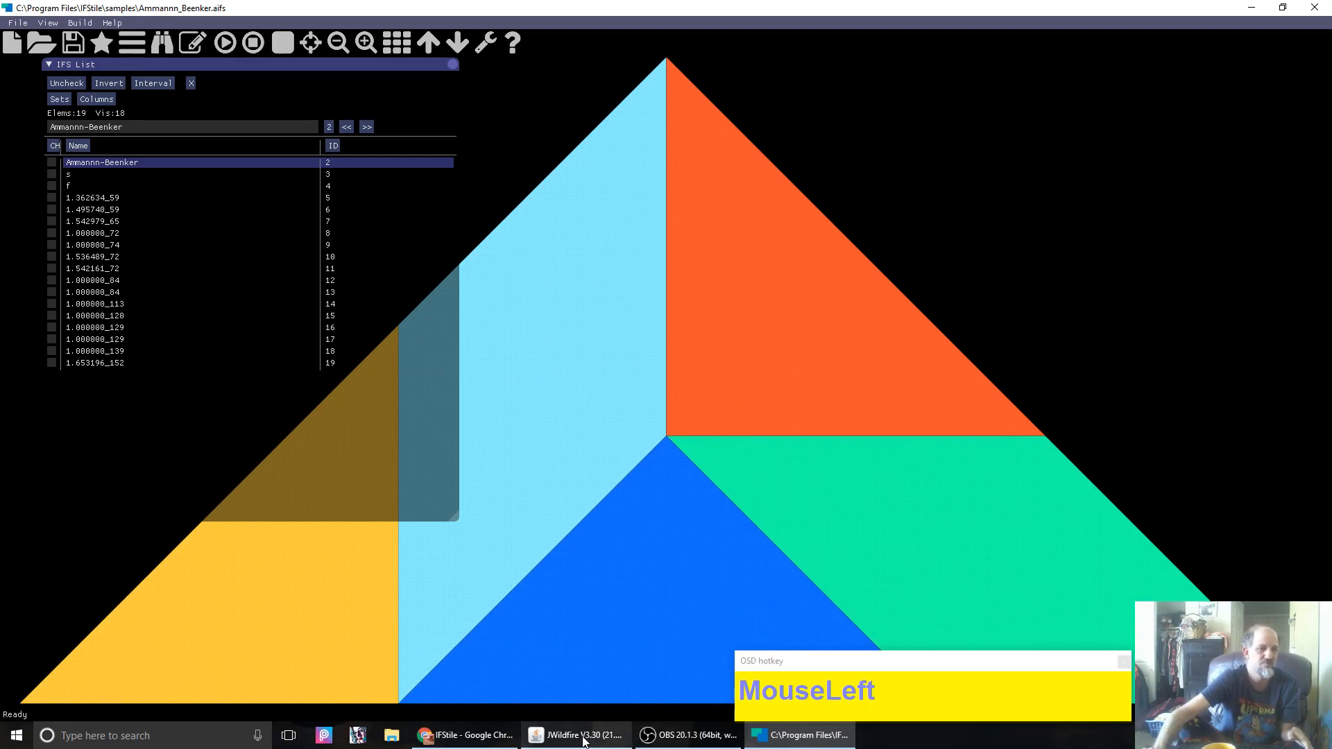
Step: Switch to JWildfire and load Ammannn_Beenker.flame from the 12December folder
mouse_move(584, 742)
click(573, 662)
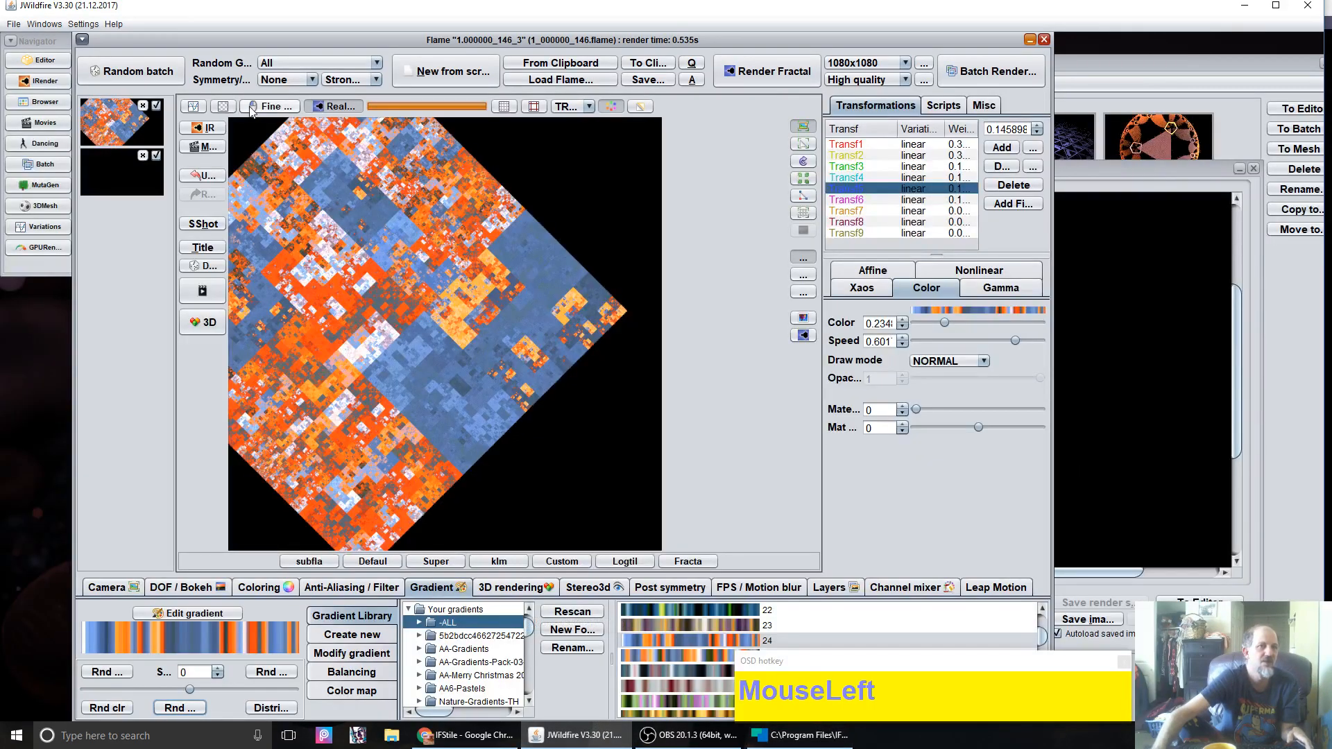
click(566, 81)
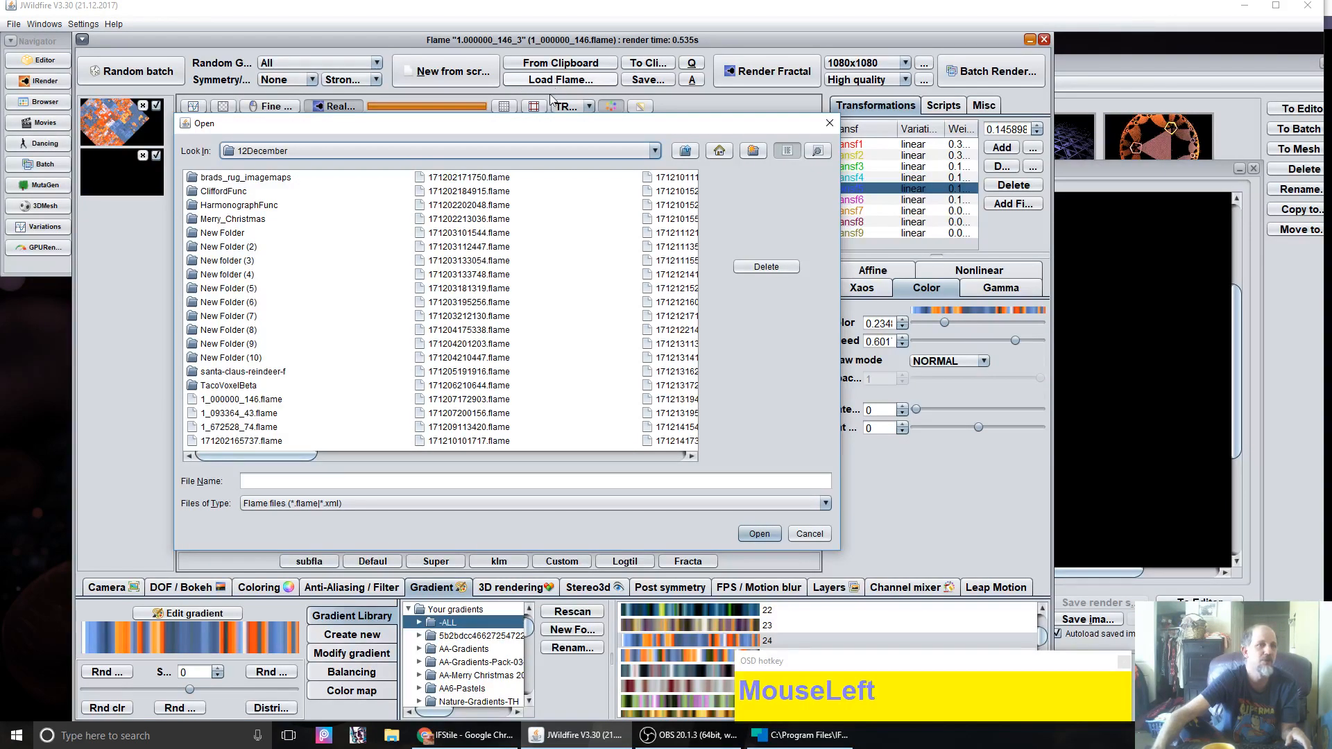
scroll(338, 396, down, 5)
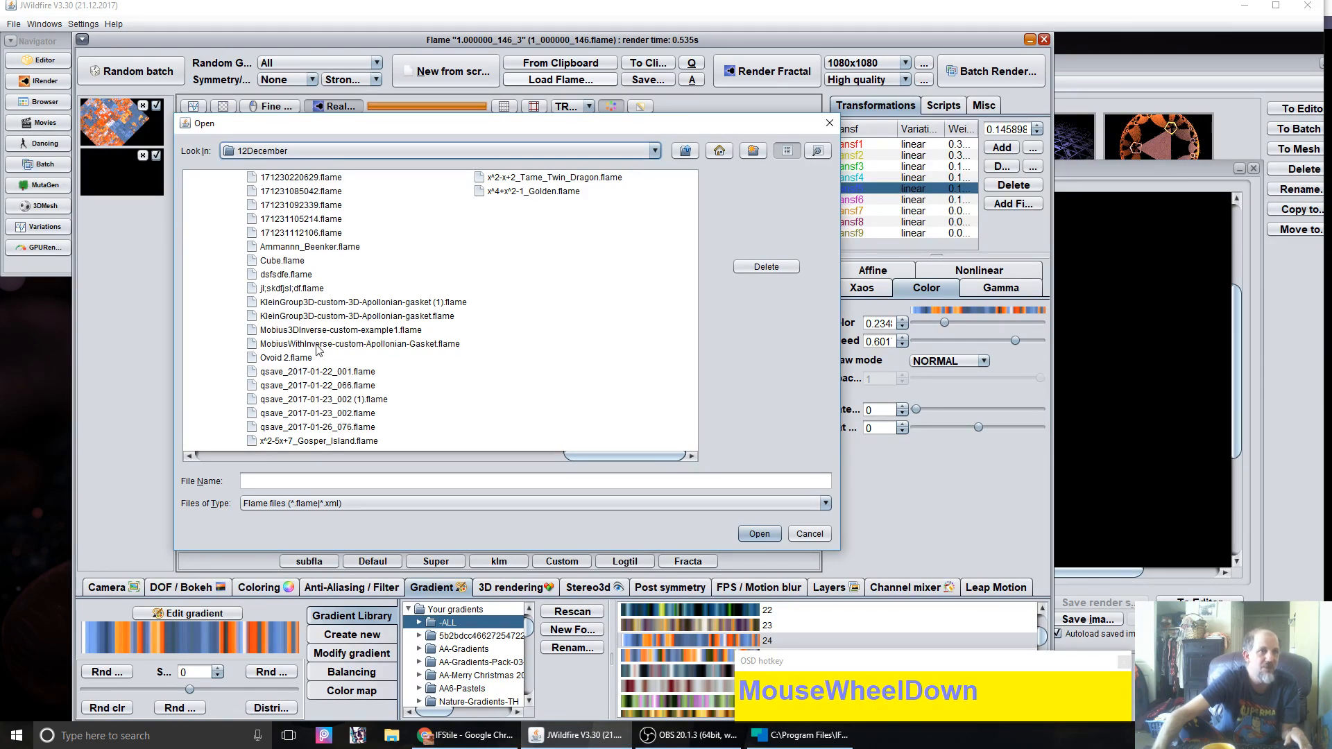
click(310, 248)
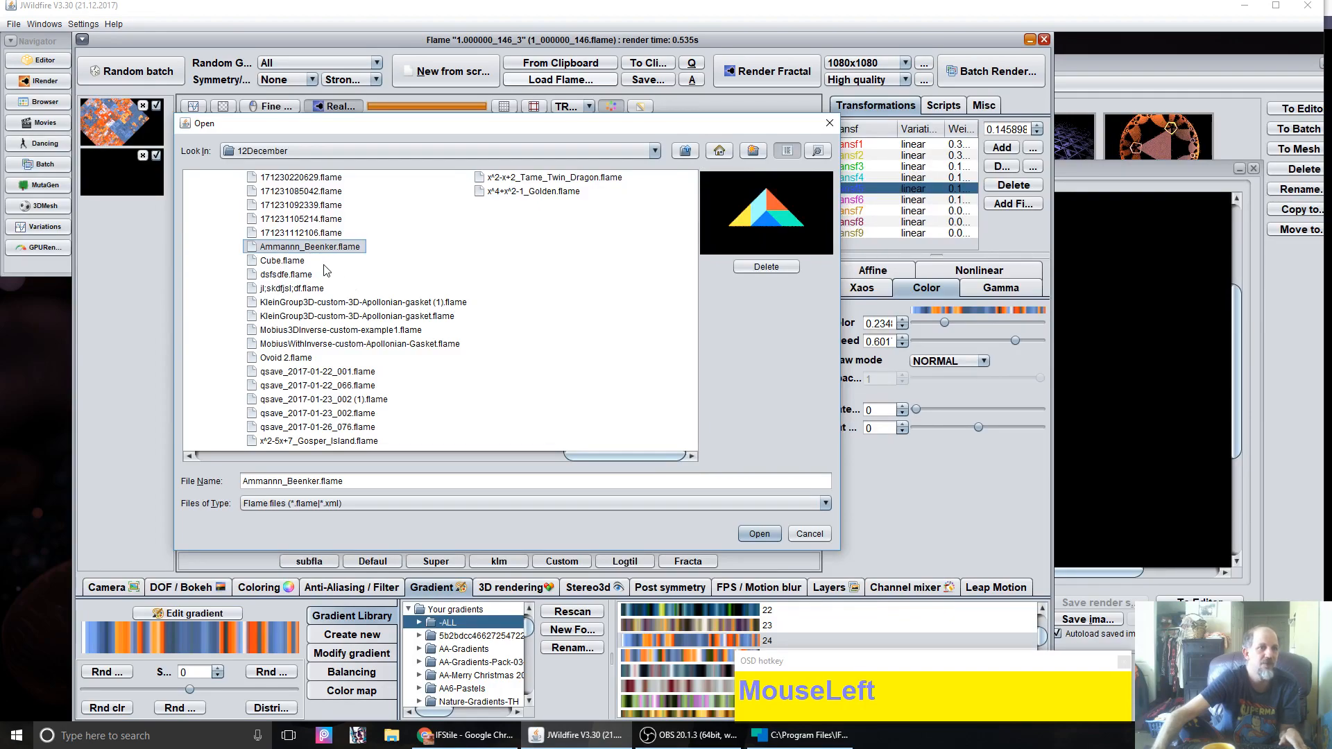
click(765, 533)
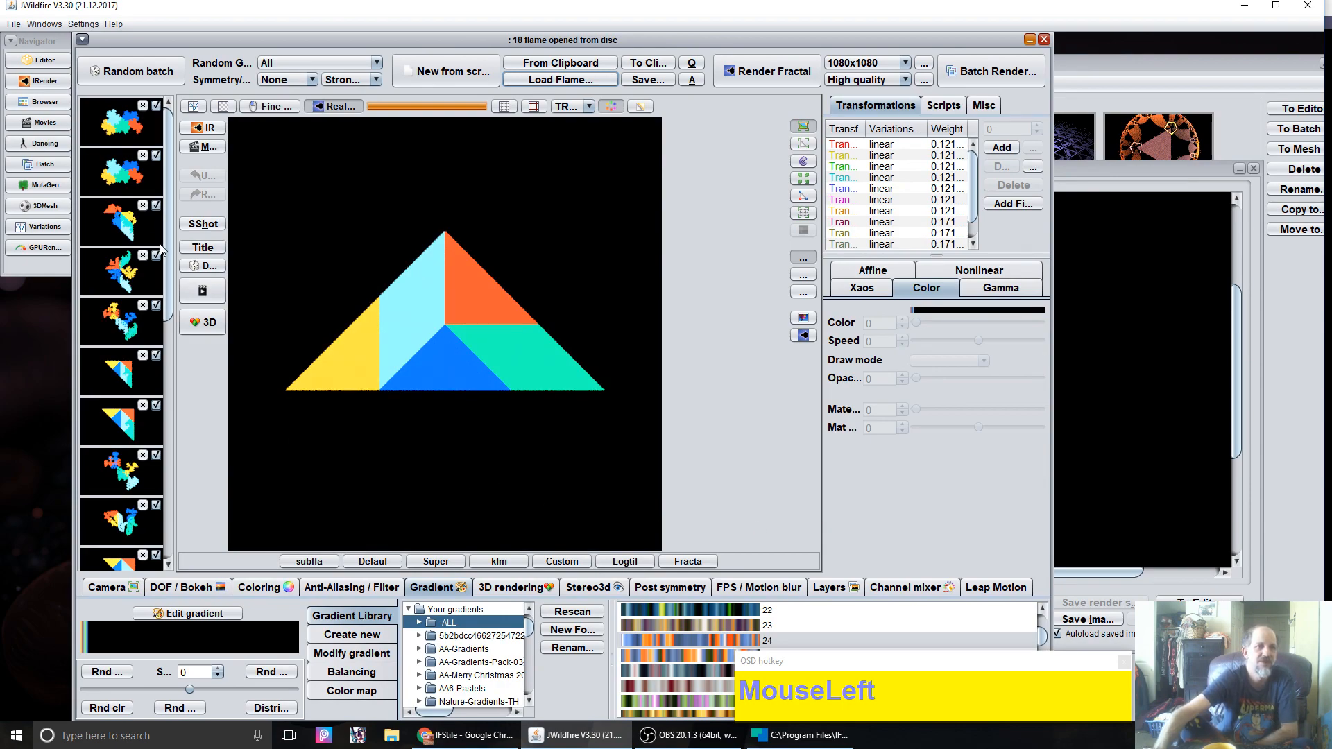
Step: Compare the imported tile flames 1.000000_72_8 and 1.000000_74_9, and keep 1.000000_72_8 open in the editor
drag(169, 183, 187, 233)
click(123, 309)
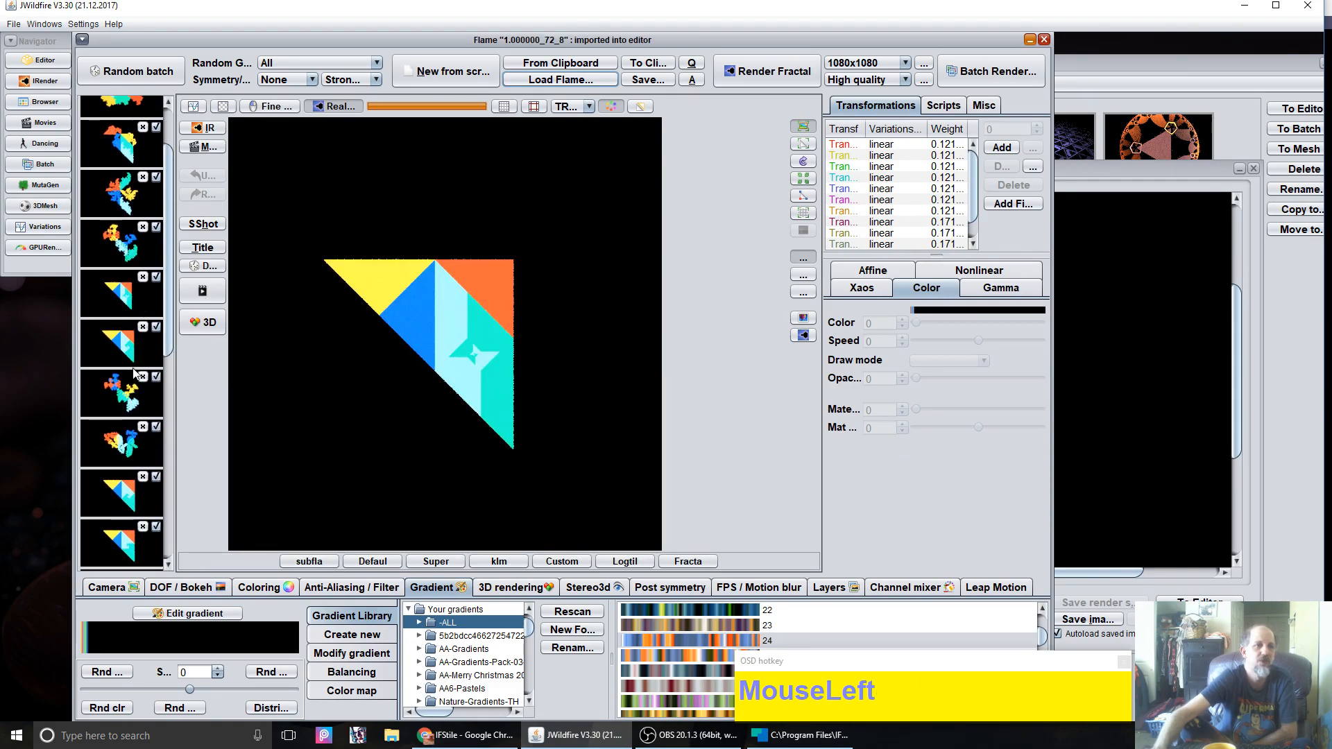
click(127, 356)
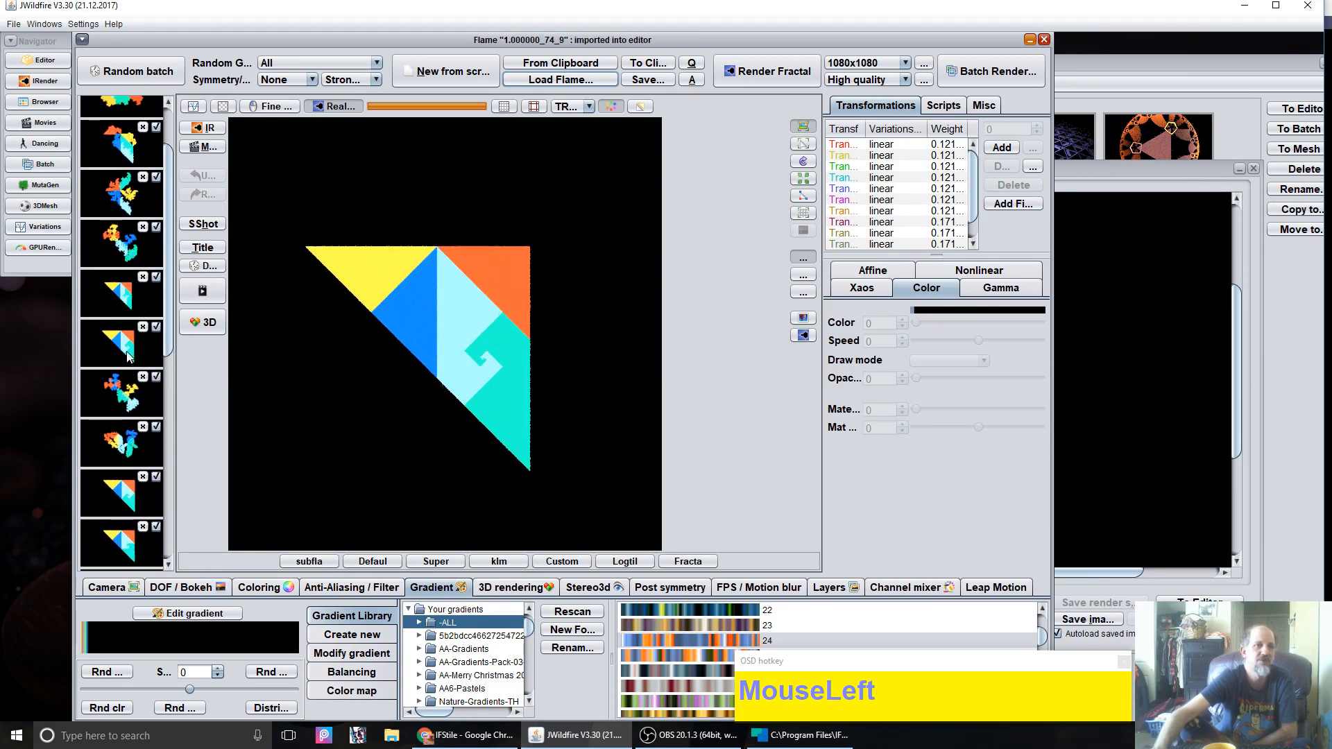
click(124, 296)
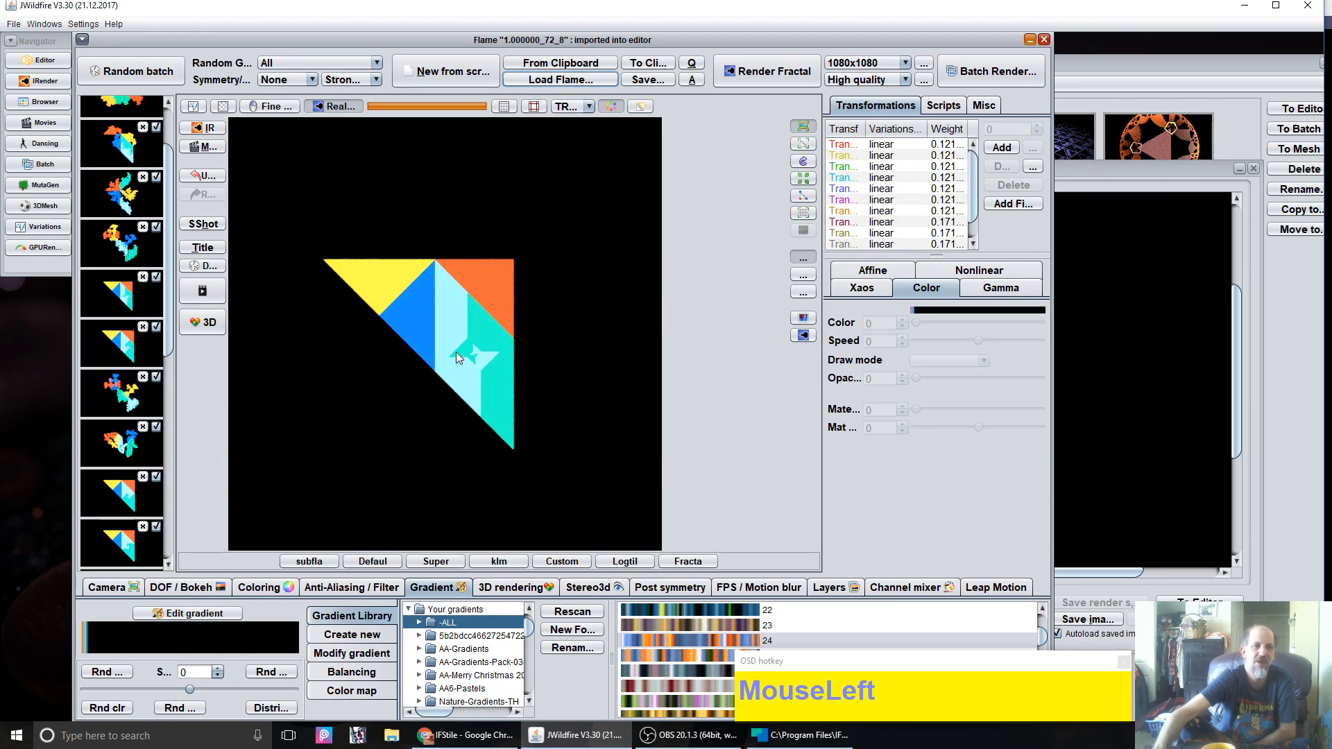
Step: Enlarge the flame with zoom 2.428 and about 949 pixels per unit, and recenter it at about X 0.39, Y -0.22
click(107, 588)
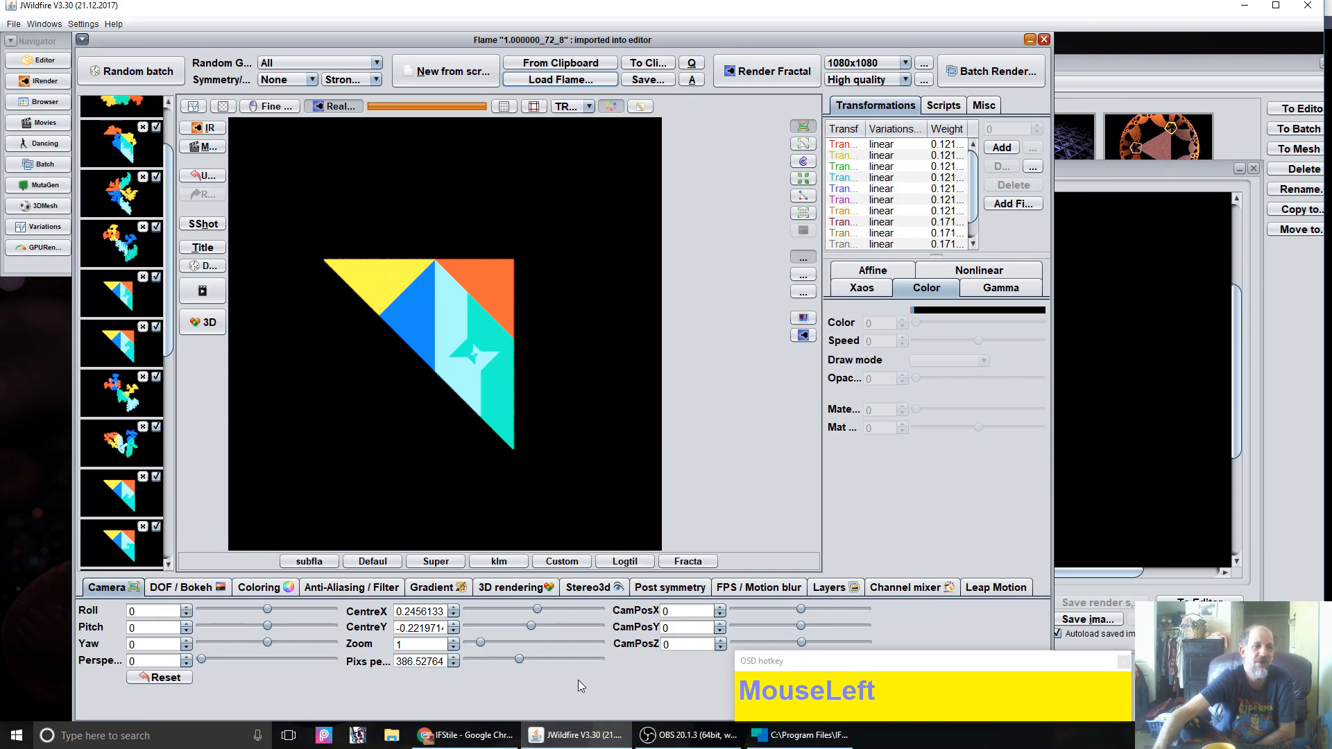
drag(412, 653, 726, 407)
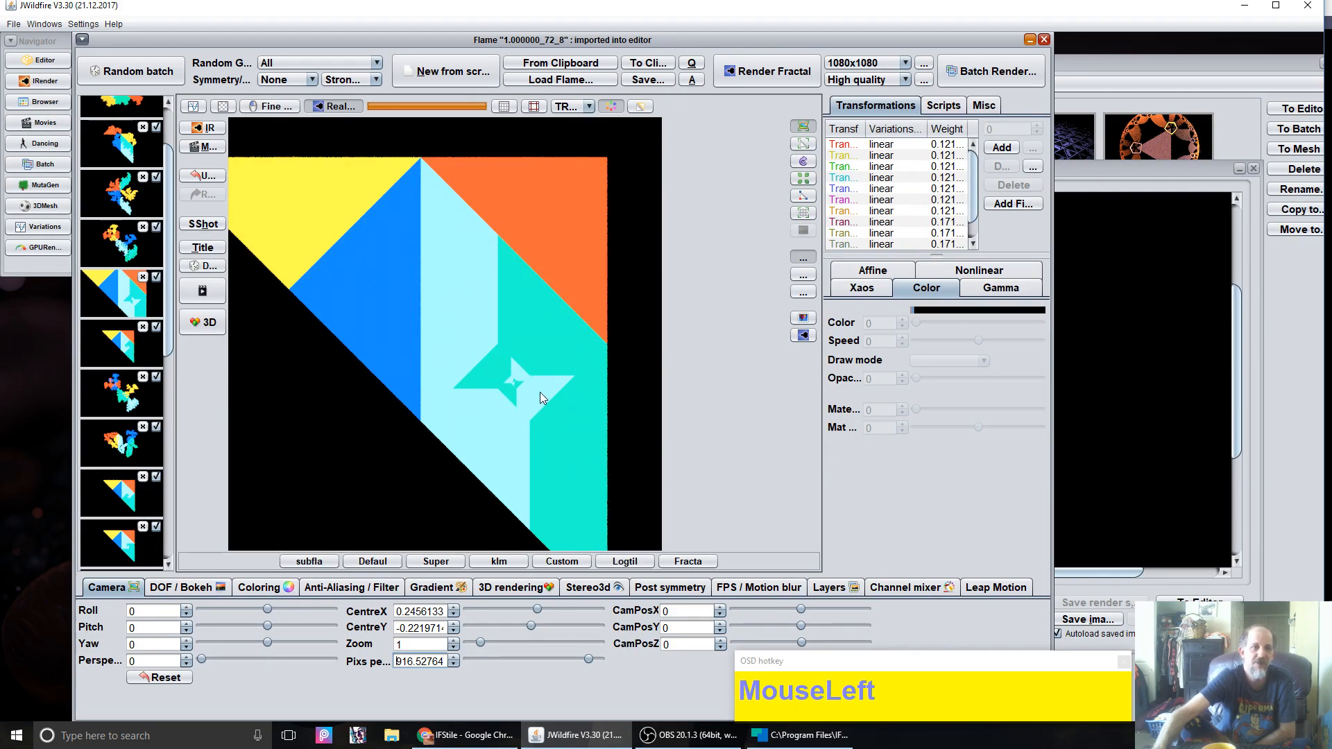
drag(417, 660, 437, 475)
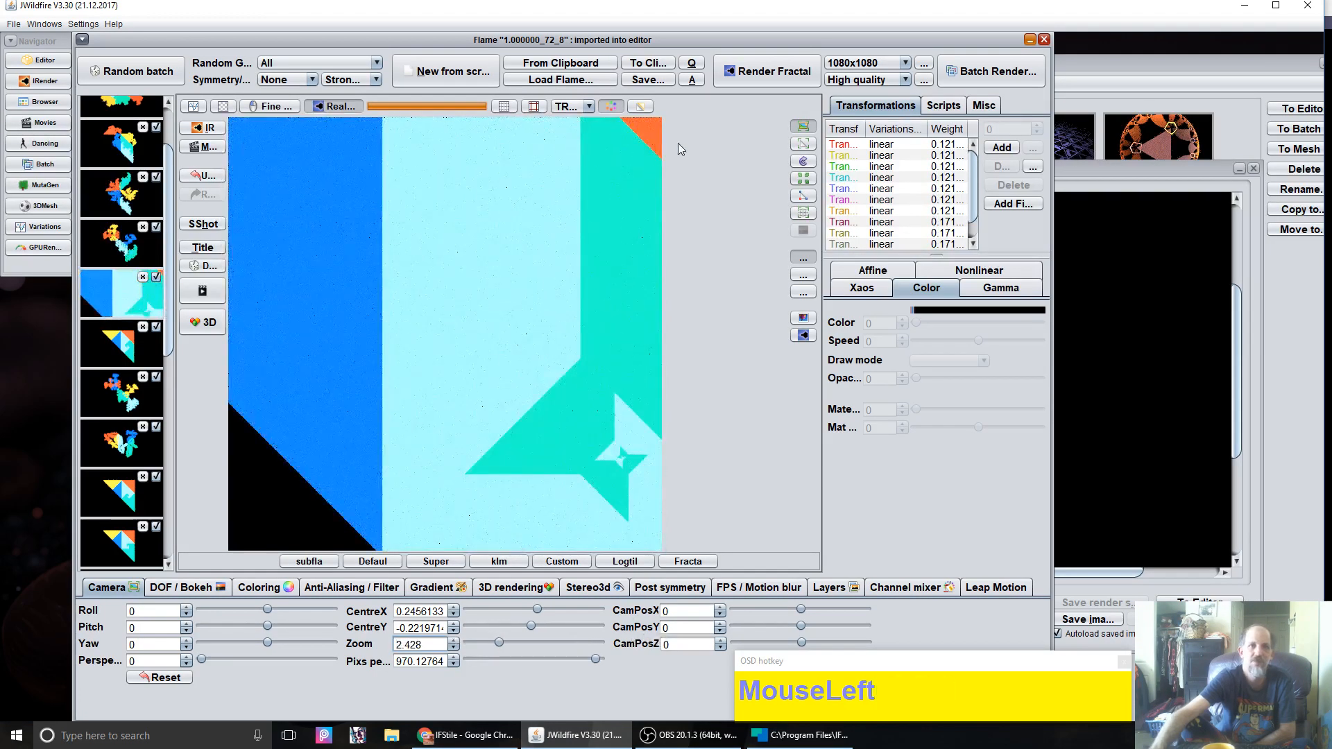
click(797, 129)
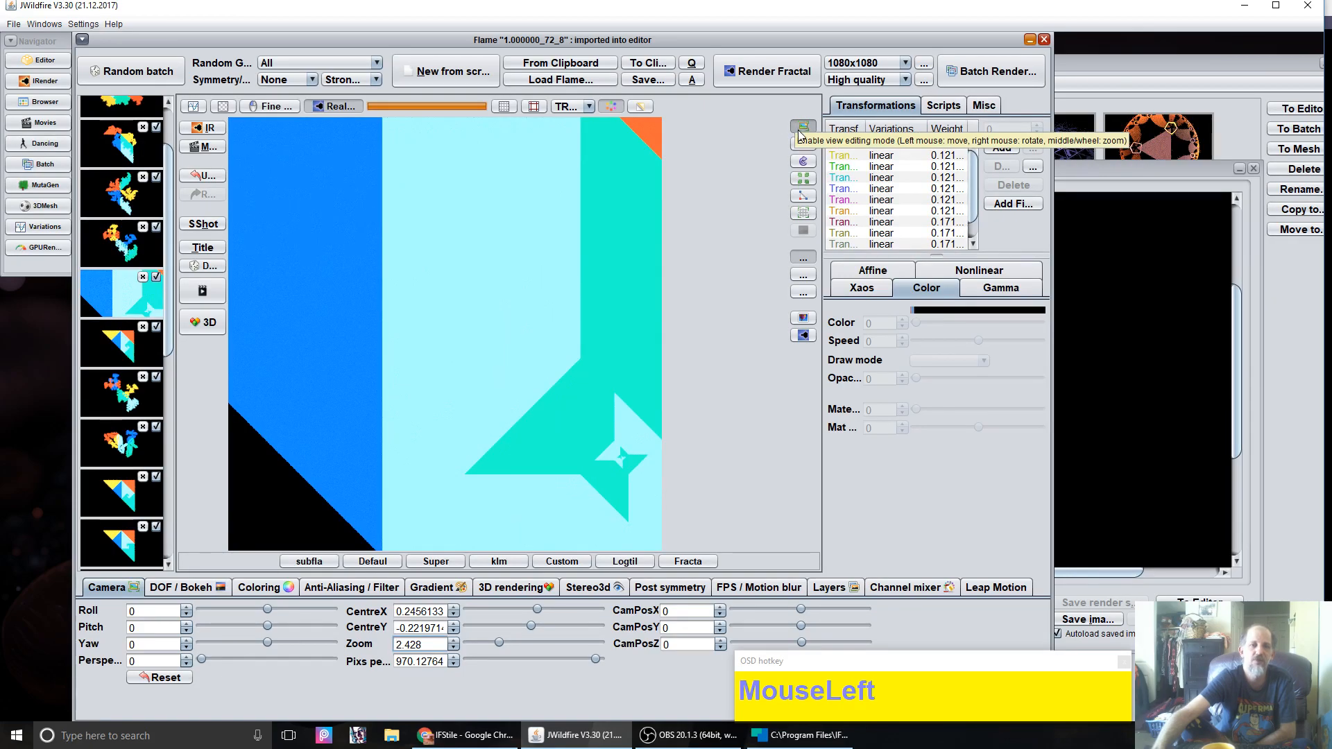
drag(441, 293, 484, 305)
scroll(484, 303, down, 2)
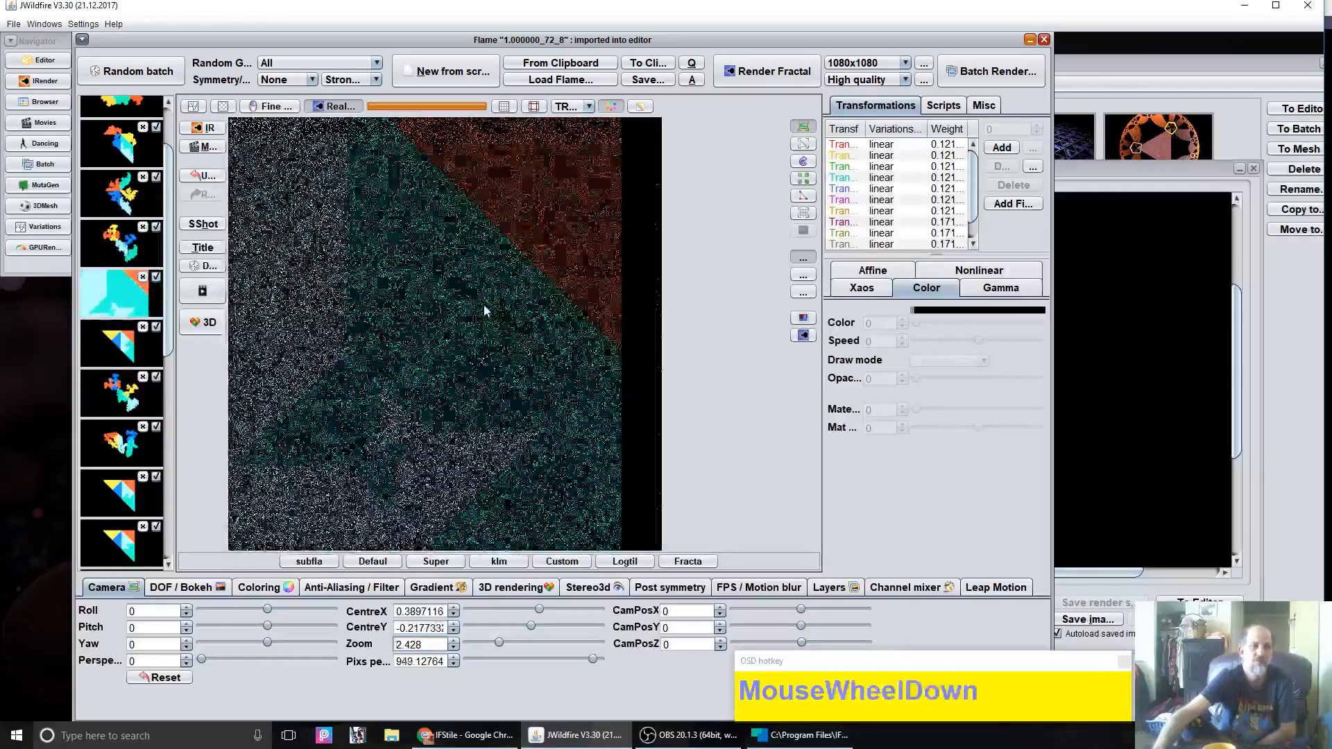
Step: Try several library gradients on the flame, ending with the bright yellow, pink and blue one listed directly after 35
click(425, 591)
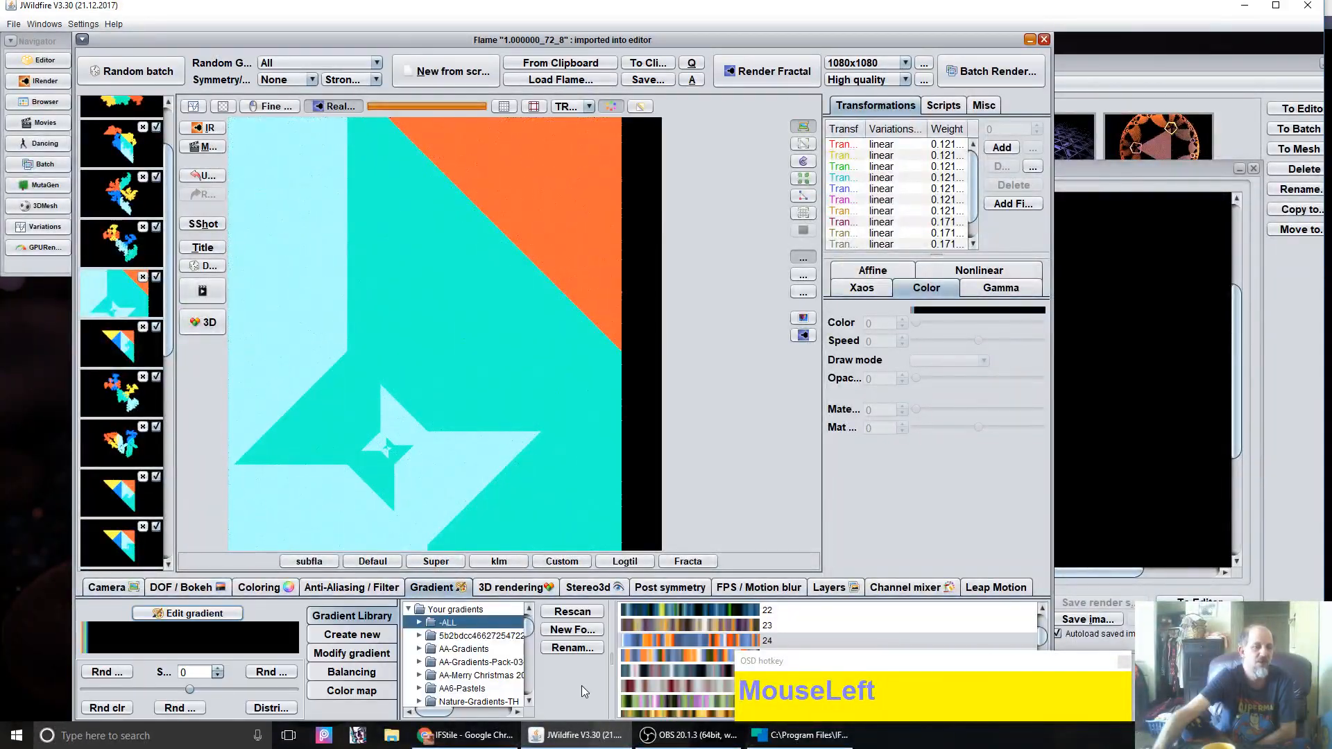
scroll(664, 697, down, 3)
scroll(664, 696, up, 1)
scroll(664, 696, down, 5)
click(671, 655)
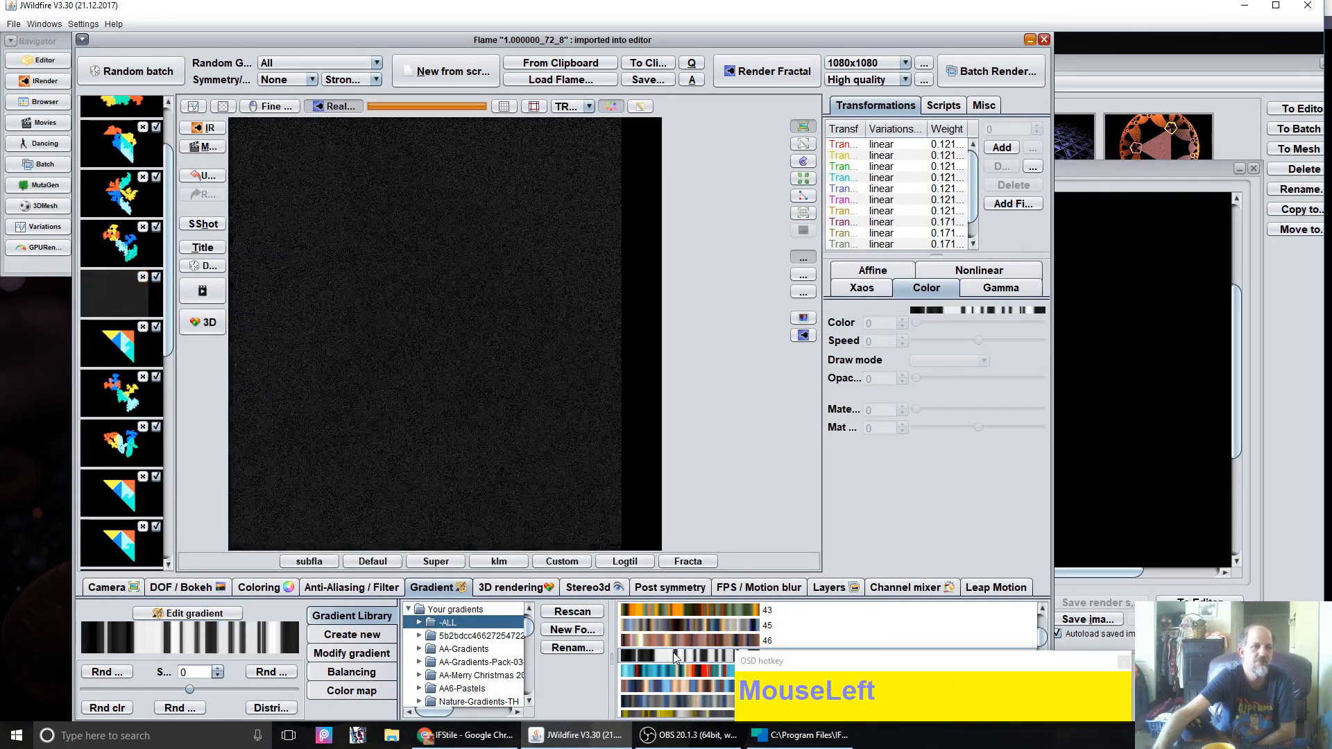
click(674, 625)
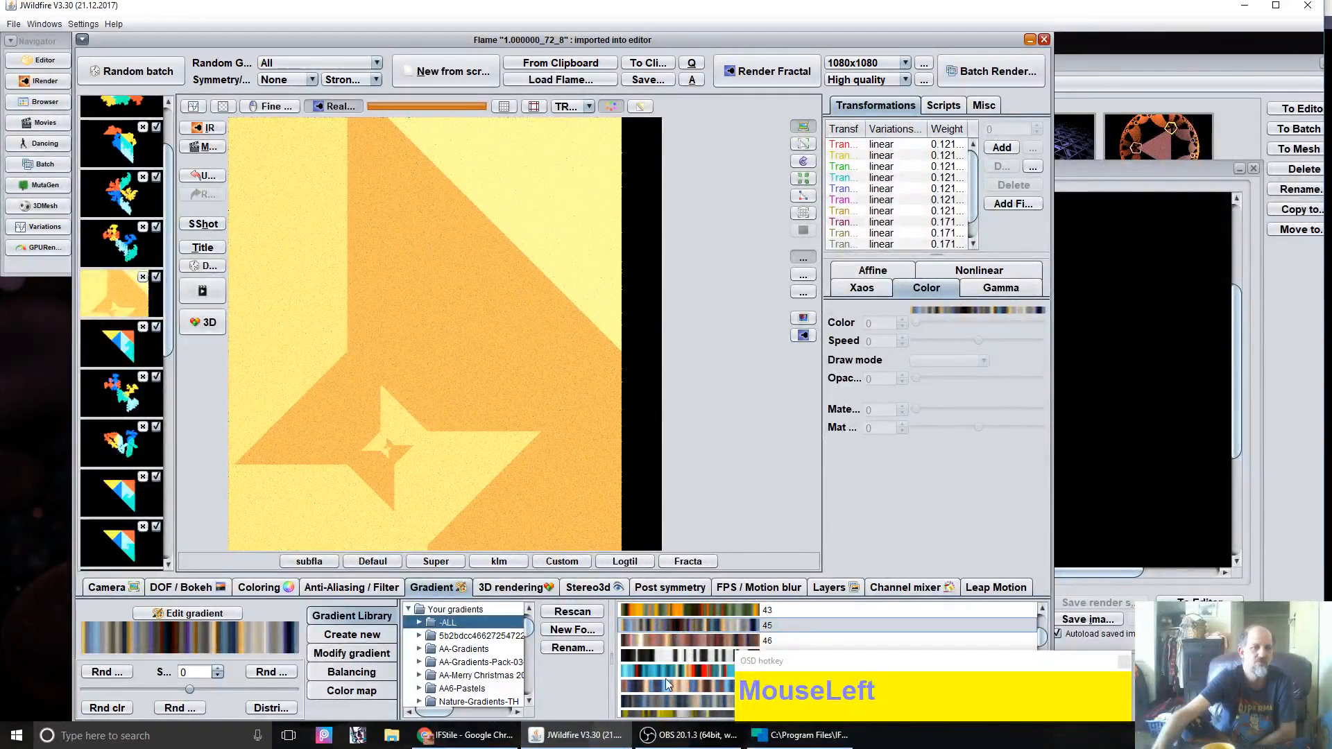
scroll(665, 678, down, 8)
scroll(664, 678, down, 4)
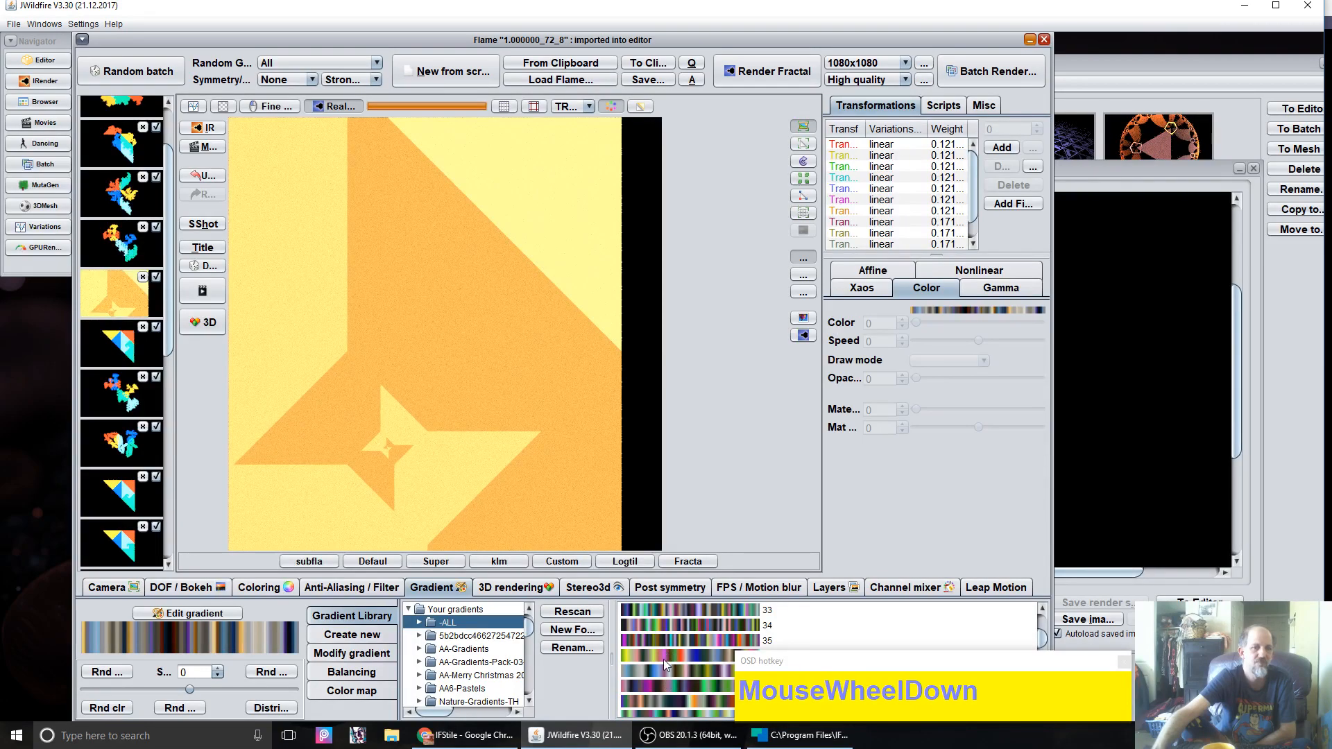
click(663, 656)
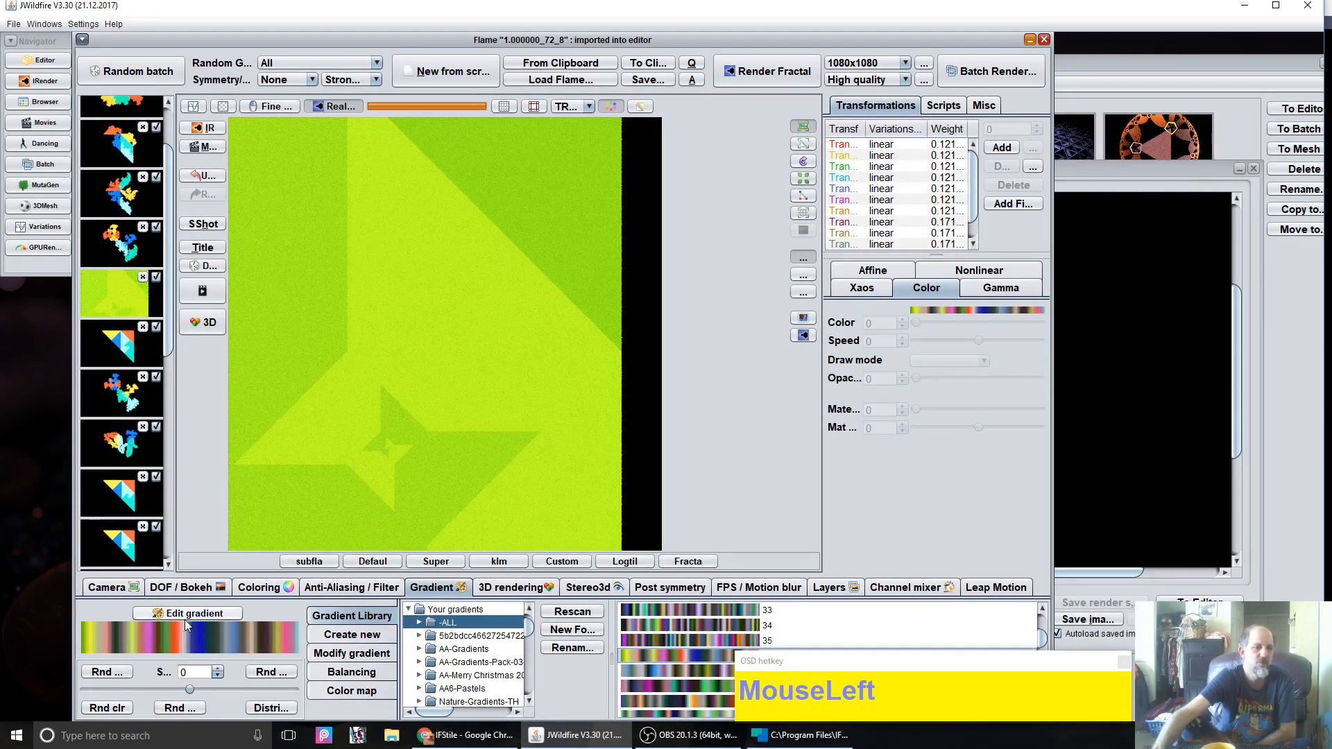
Step: Randomize the transform colors repeatedly until the star tile shows pink, dark brown and pale peach areas
click(107, 711)
click(107, 712)
click(107, 712)
click(108, 713)
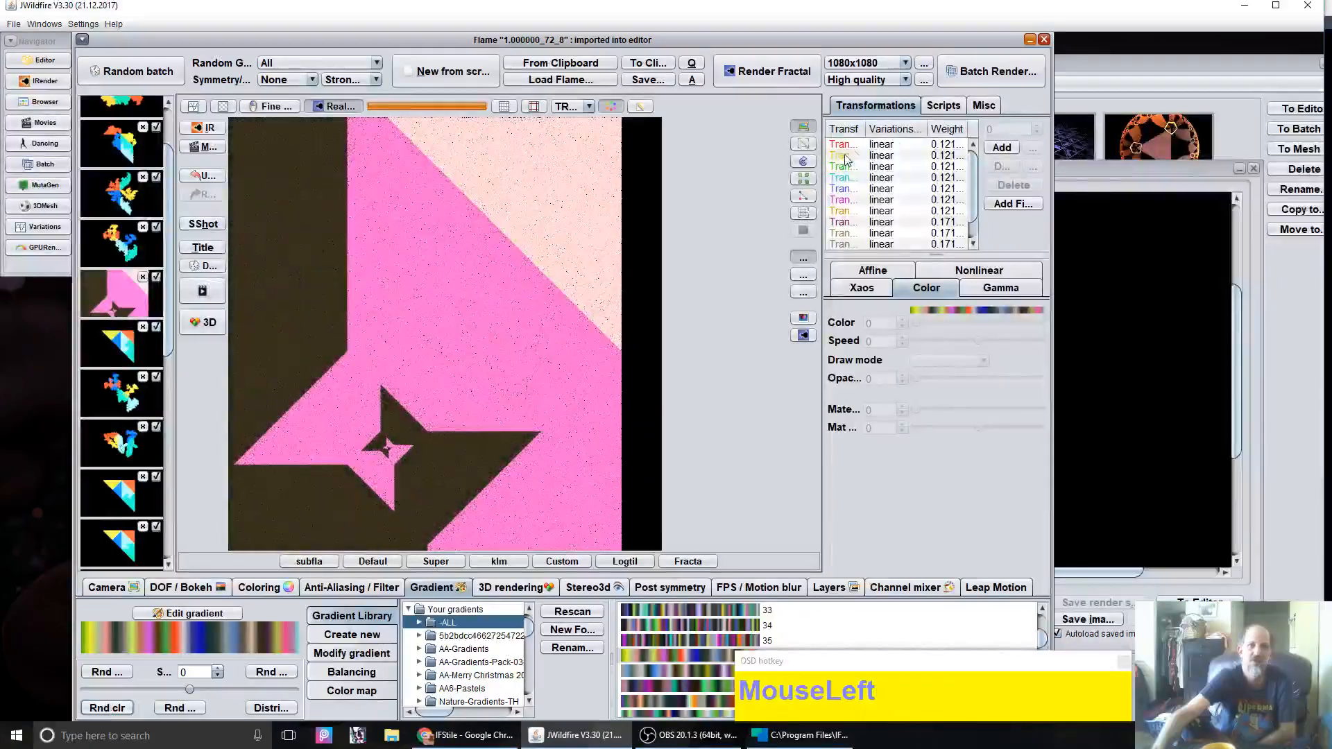
Step: Raise the color speed of the sixth transform and set the second transform's color speed to 1
click(892, 148)
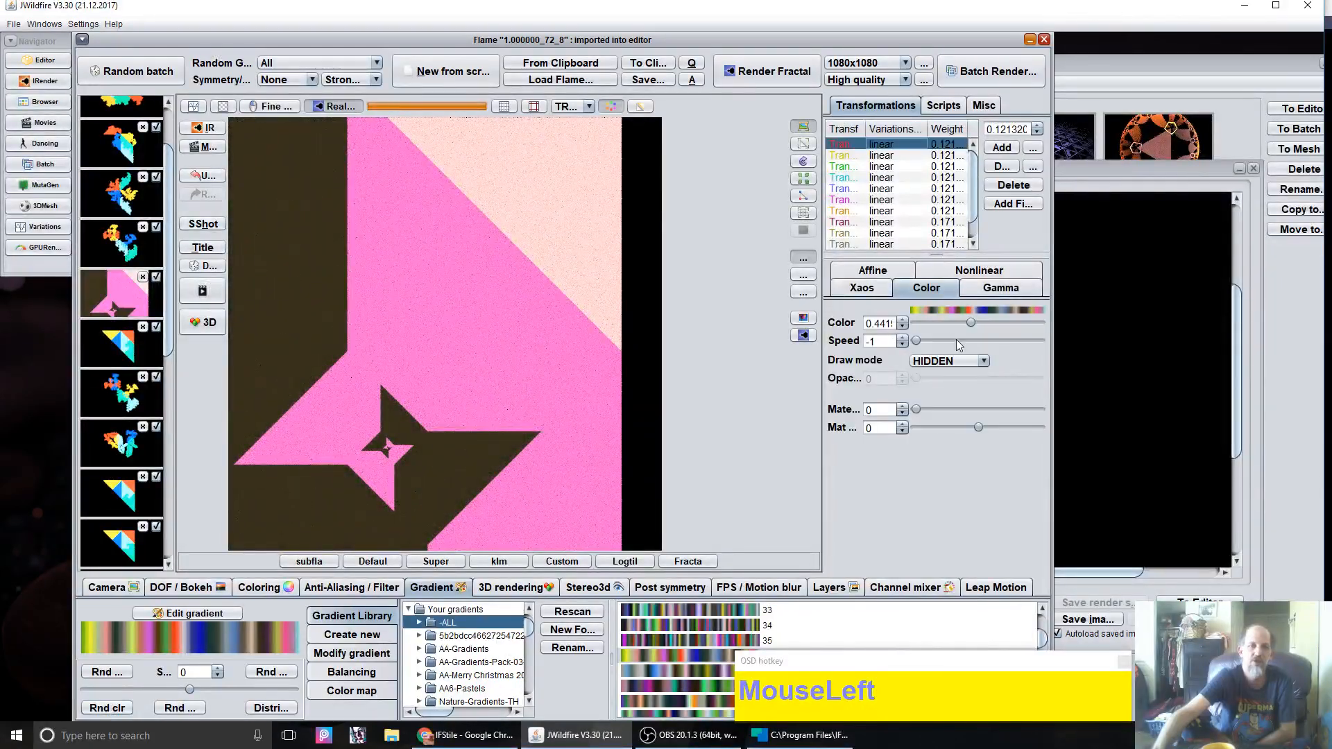
click(888, 189)
click(871, 200)
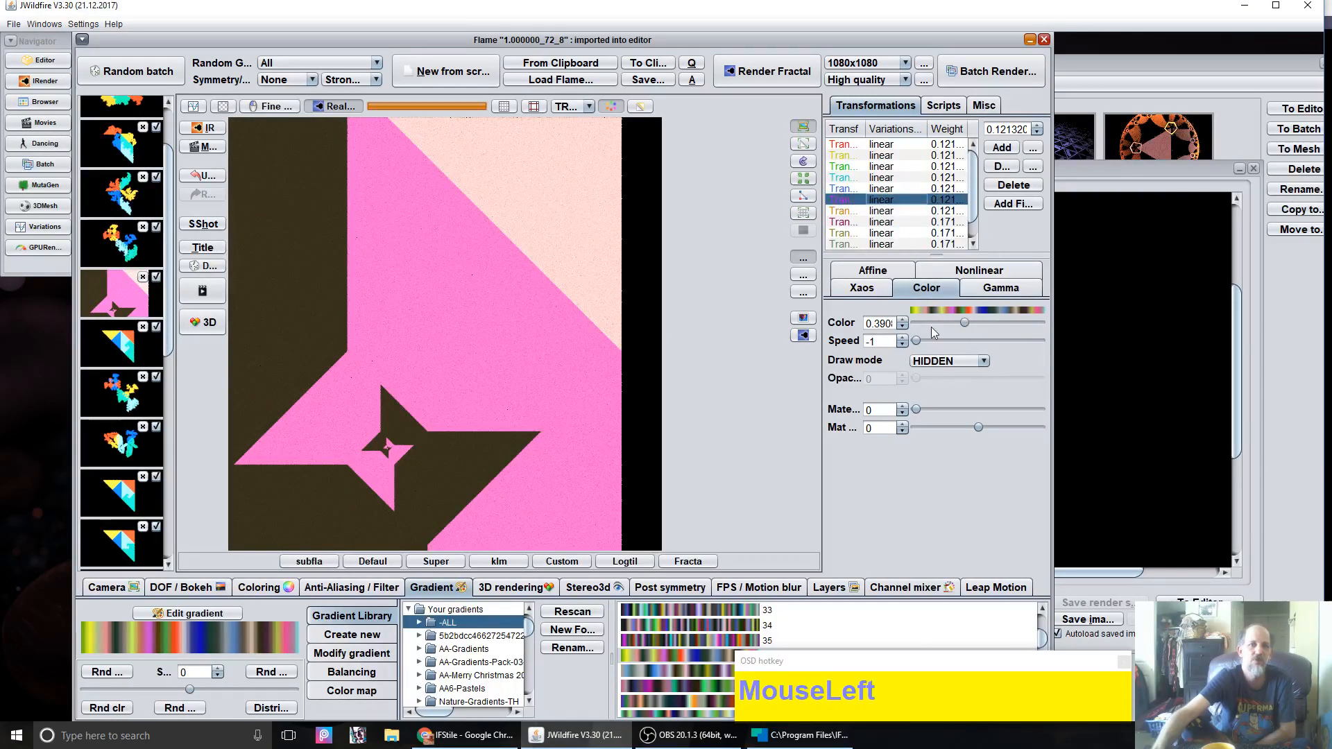
drag(916, 340, 1061, 340)
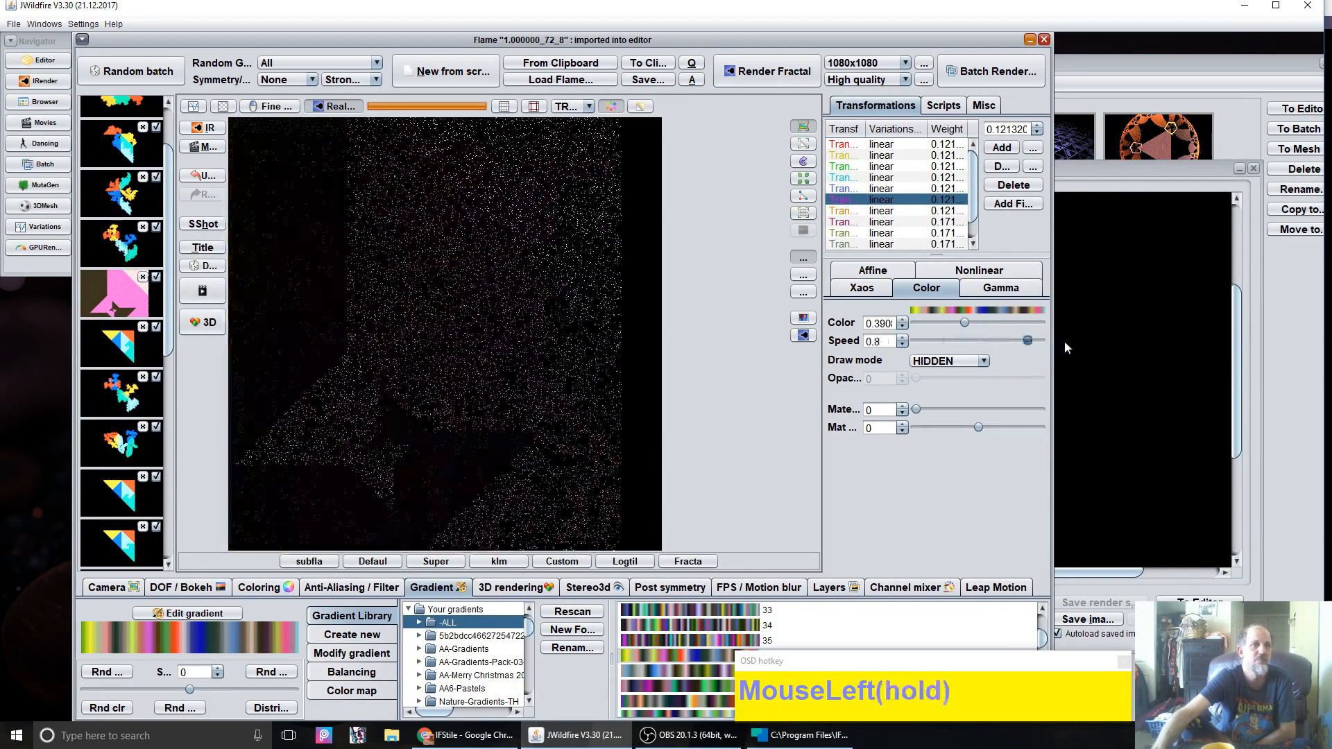
click(873, 157)
drag(918, 339, 1039, 341)
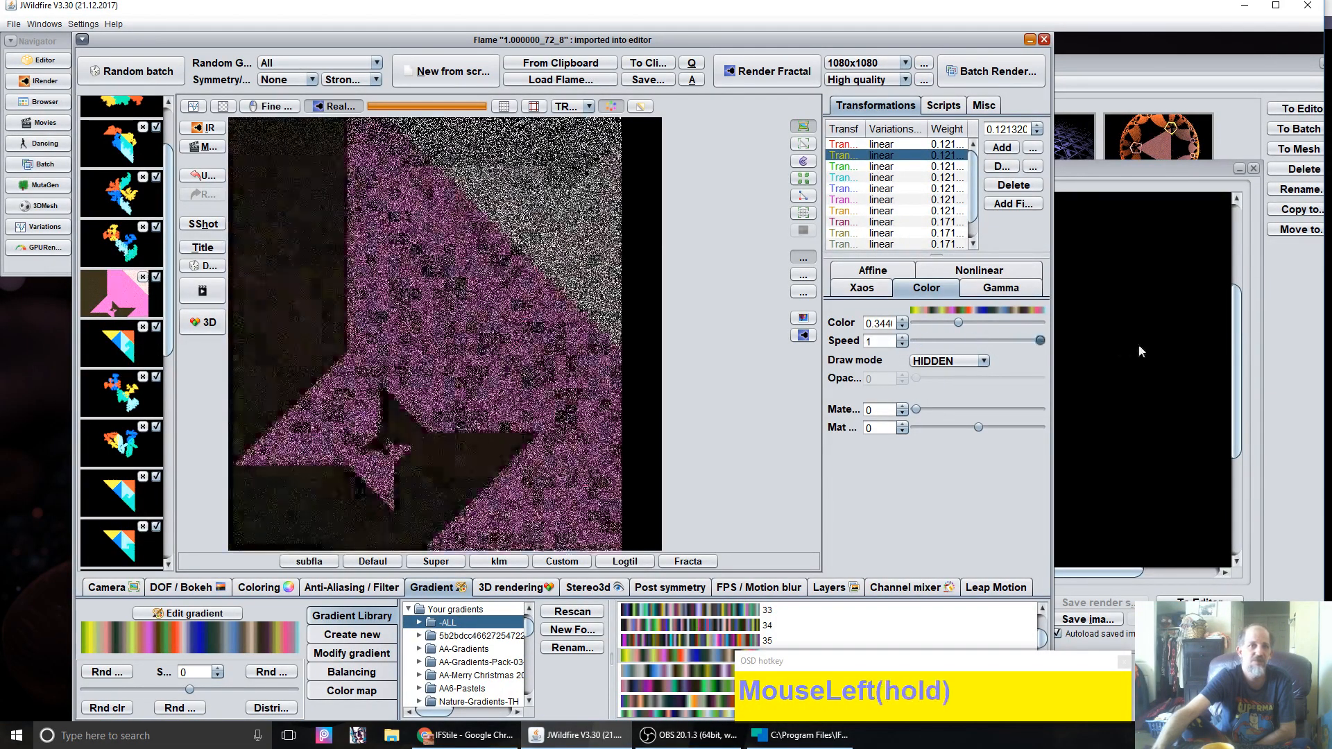
Step: Reduce the camera's pixels per unit to 439 and keep the second transform's color speed at its maximum
click(111, 596)
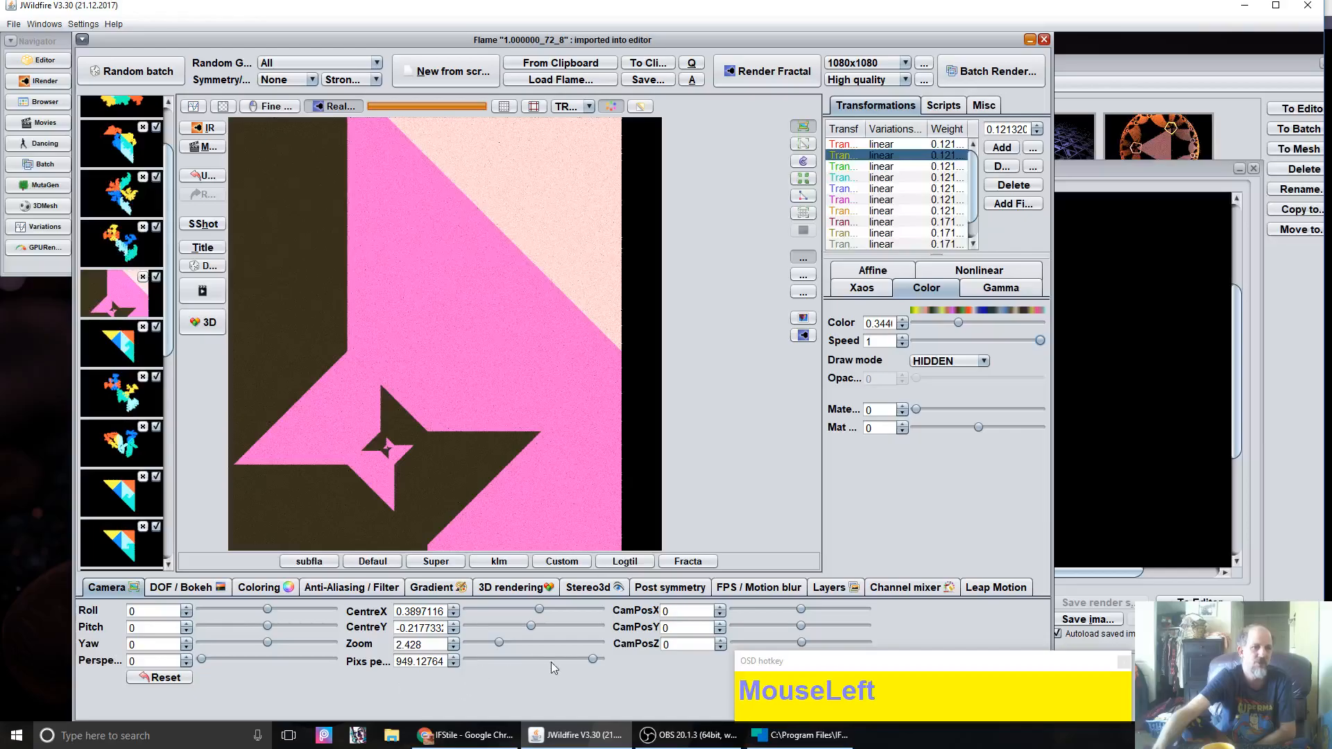
drag(593, 659, 528, 642)
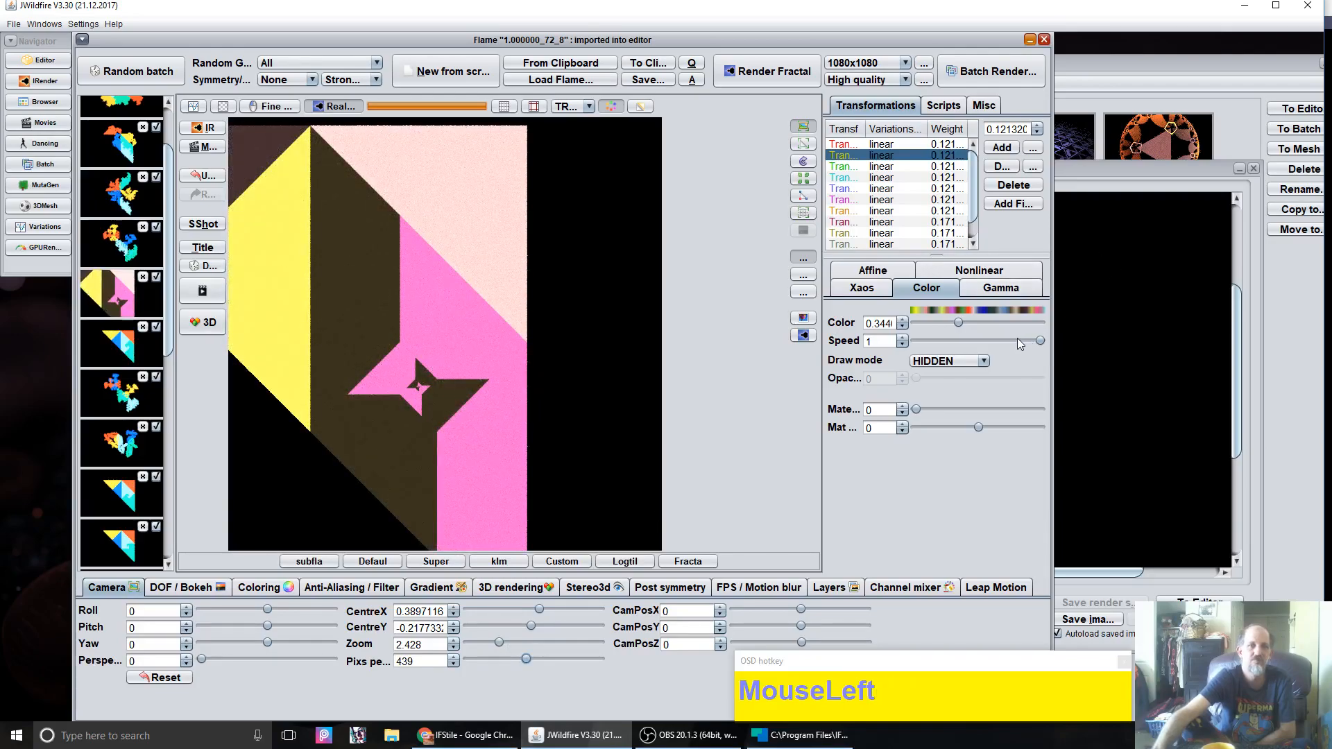
mouse_move(1041, 341)
mouse_down()
mouse_move(962, 340)
mouse_move(1049, 340)
mouse_up()
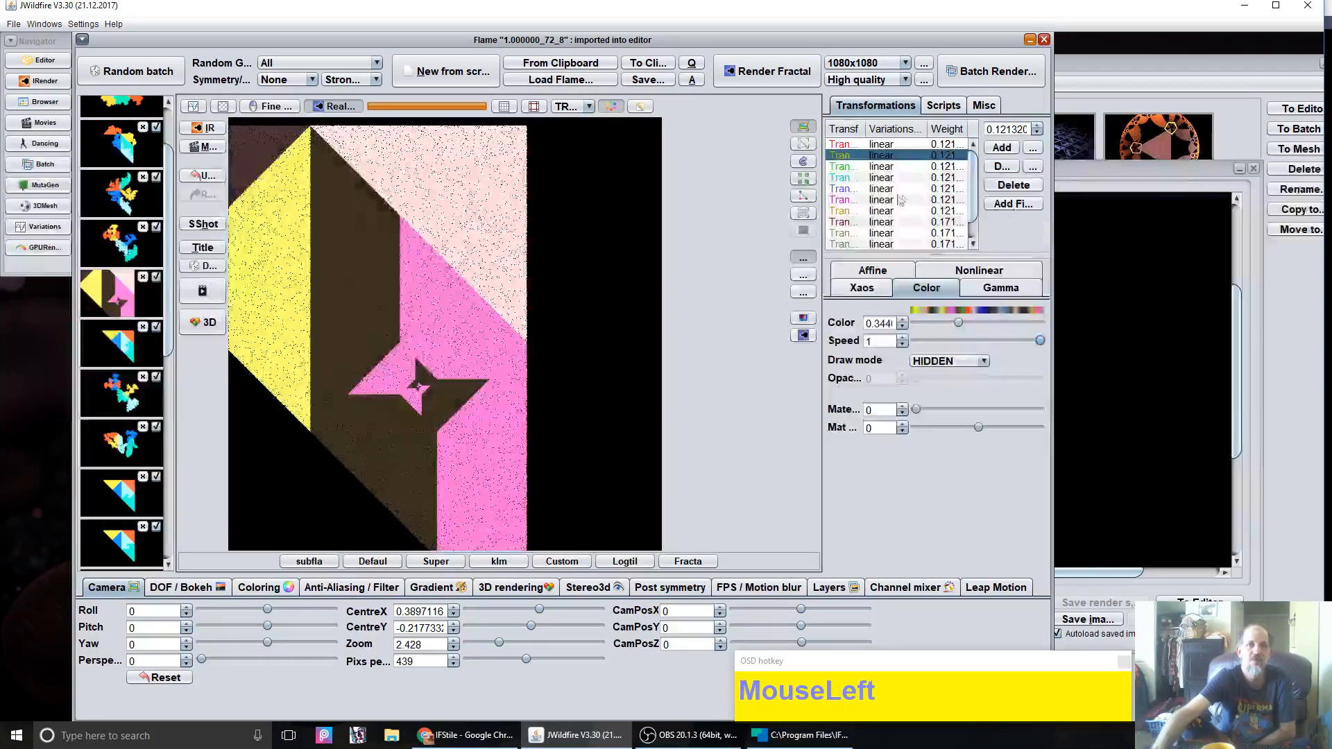
Step: Set the eighth transform's color speed to 1 and recenter the flame at about X 0.03, Y -0.46
click(905, 200)
click(902, 222)
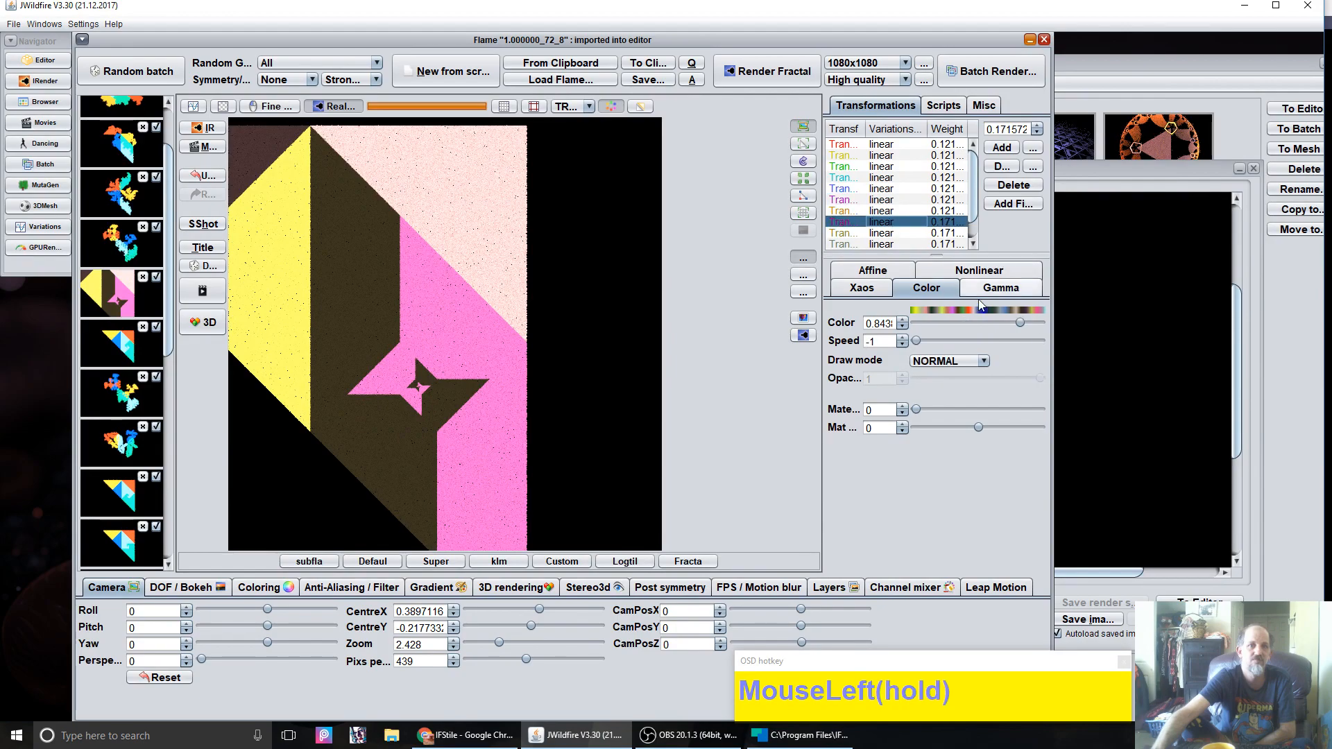
drag(980, 340, 1109, 347)
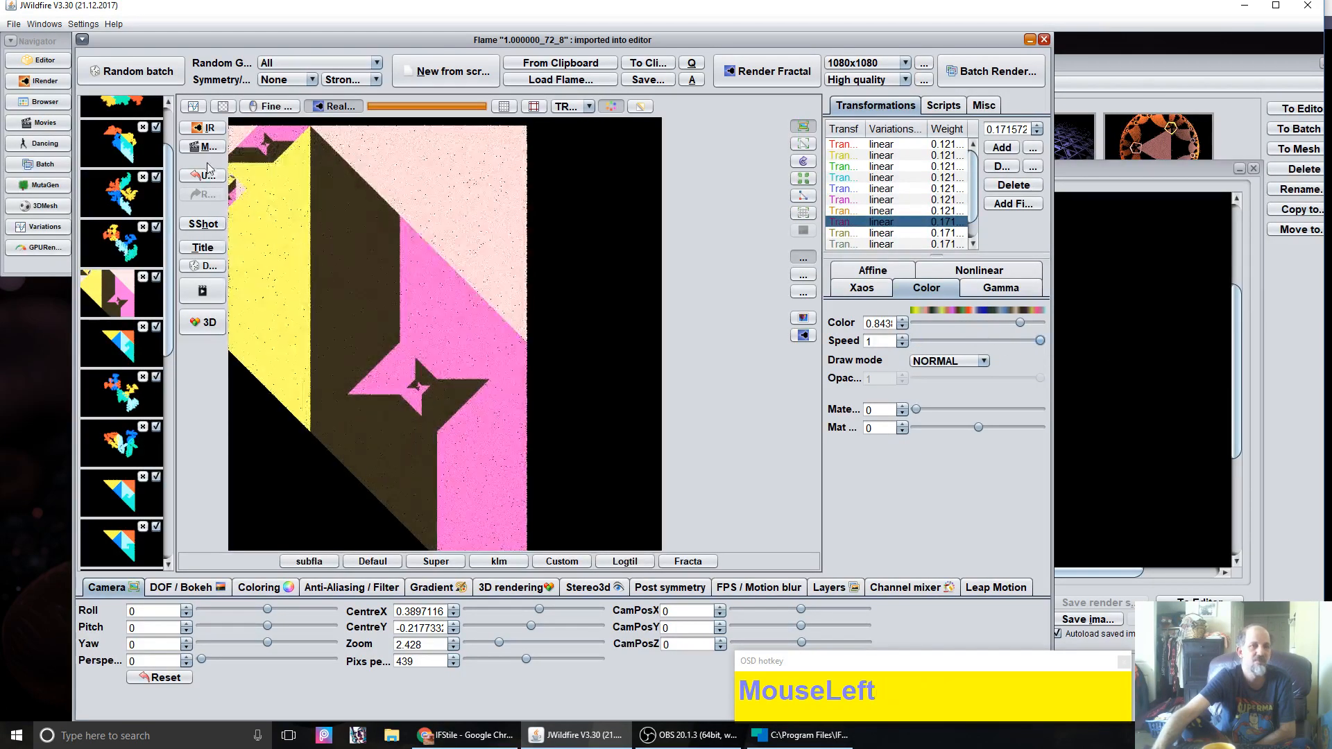
drag(282, 194, 411, 279)
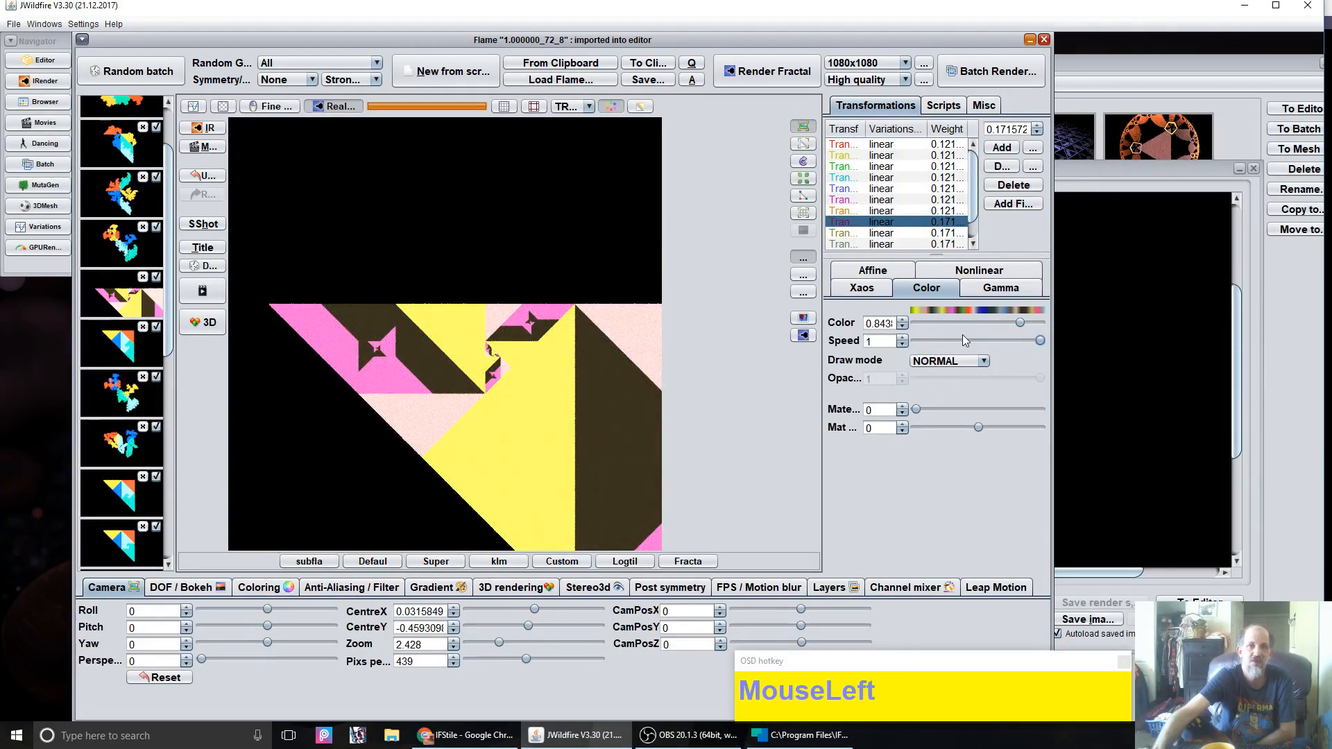
drag(1039, 344, 1100, 339)
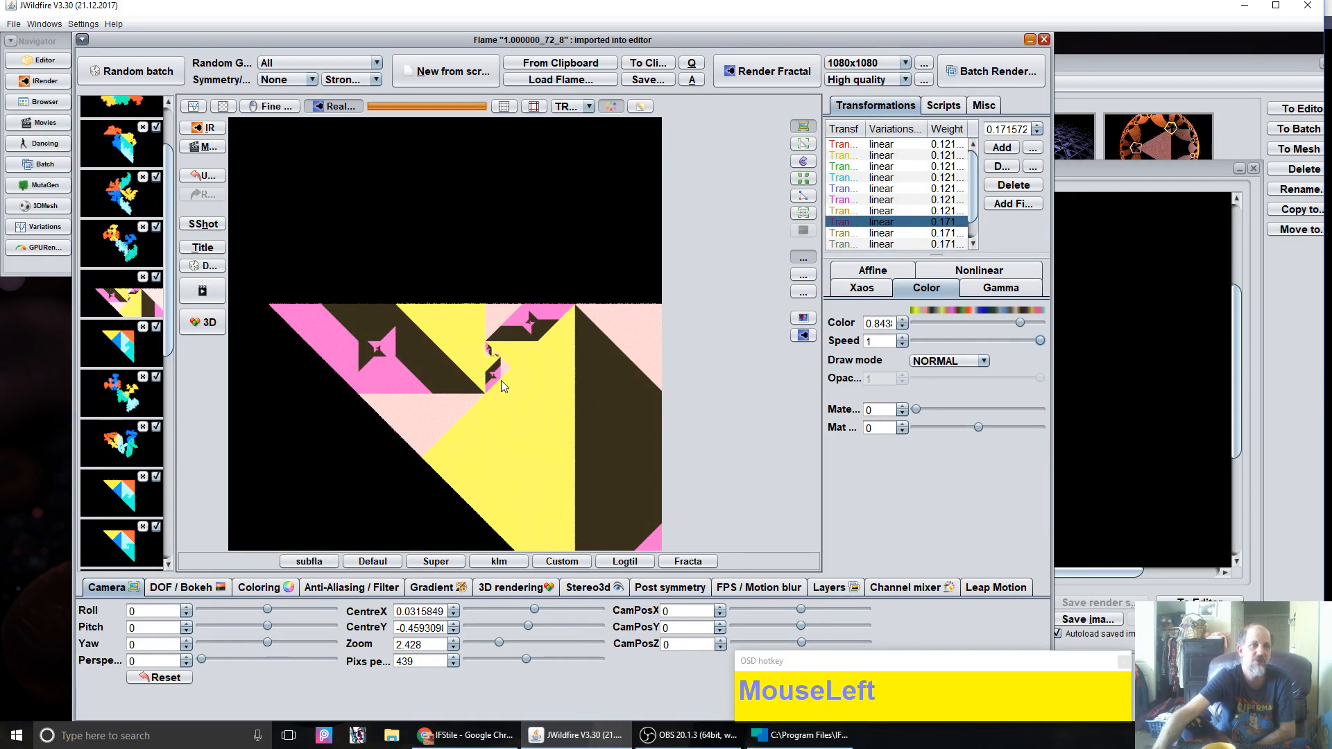
Step: Set the camera's pixels per unit to 457 and the zoom to 3.42
scroll(485, 413, up, 1)
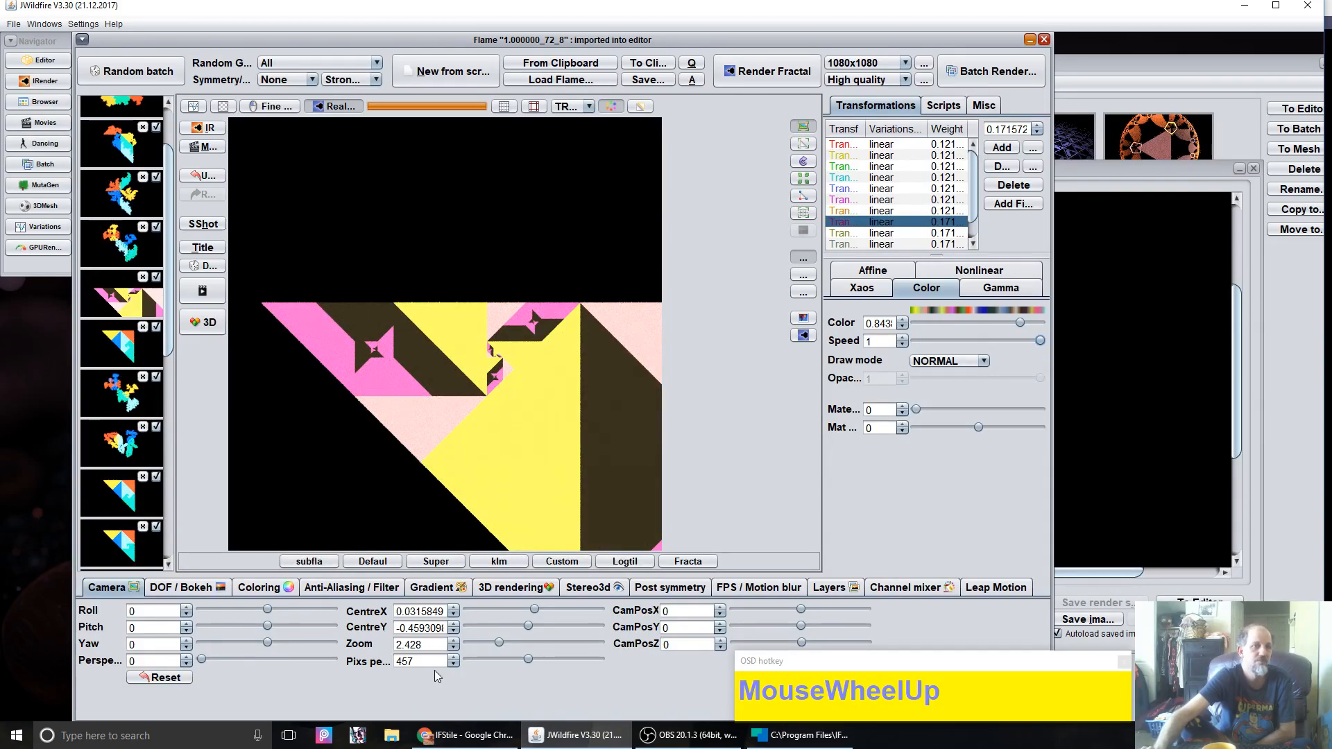
drag(411, 644, 610, 616)
click(314, 354)
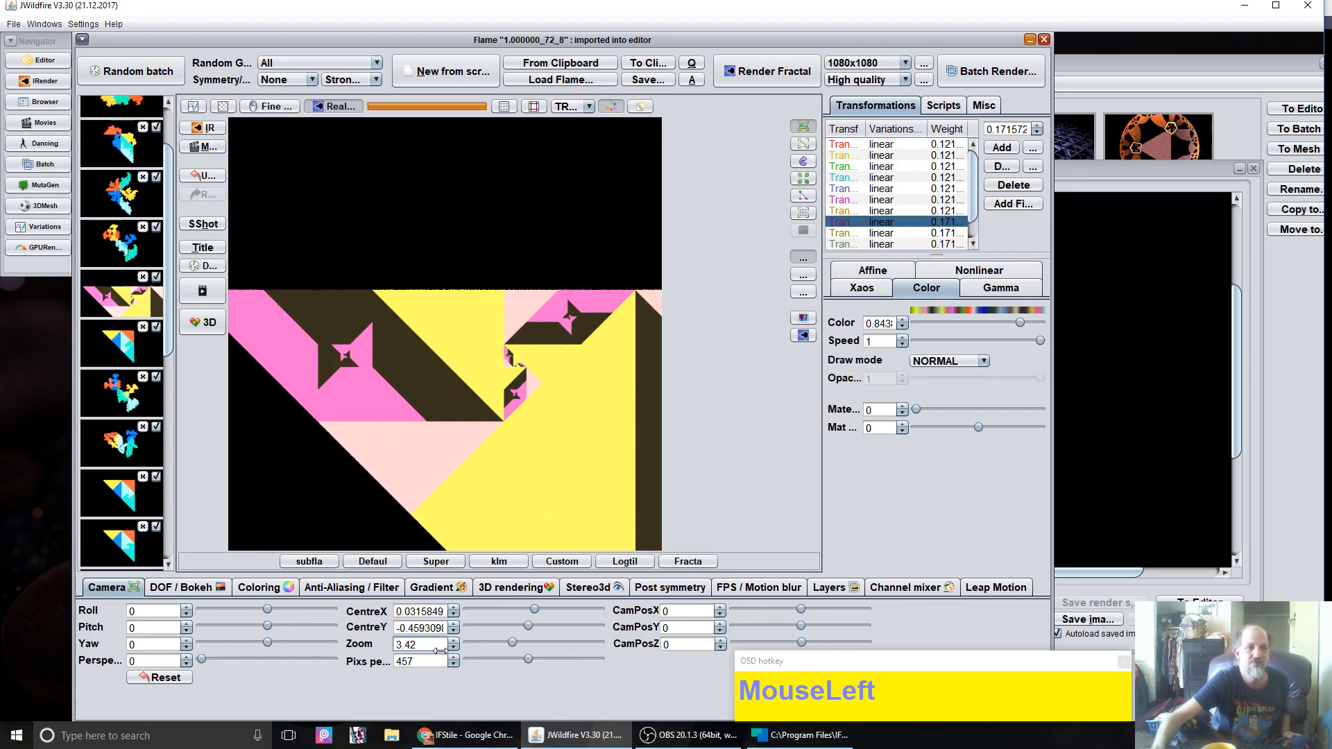
Step: Randomize the transforms' color speeds repeatedly until the tile shows a detailed blue, tan and pink texture
click(440, 588)
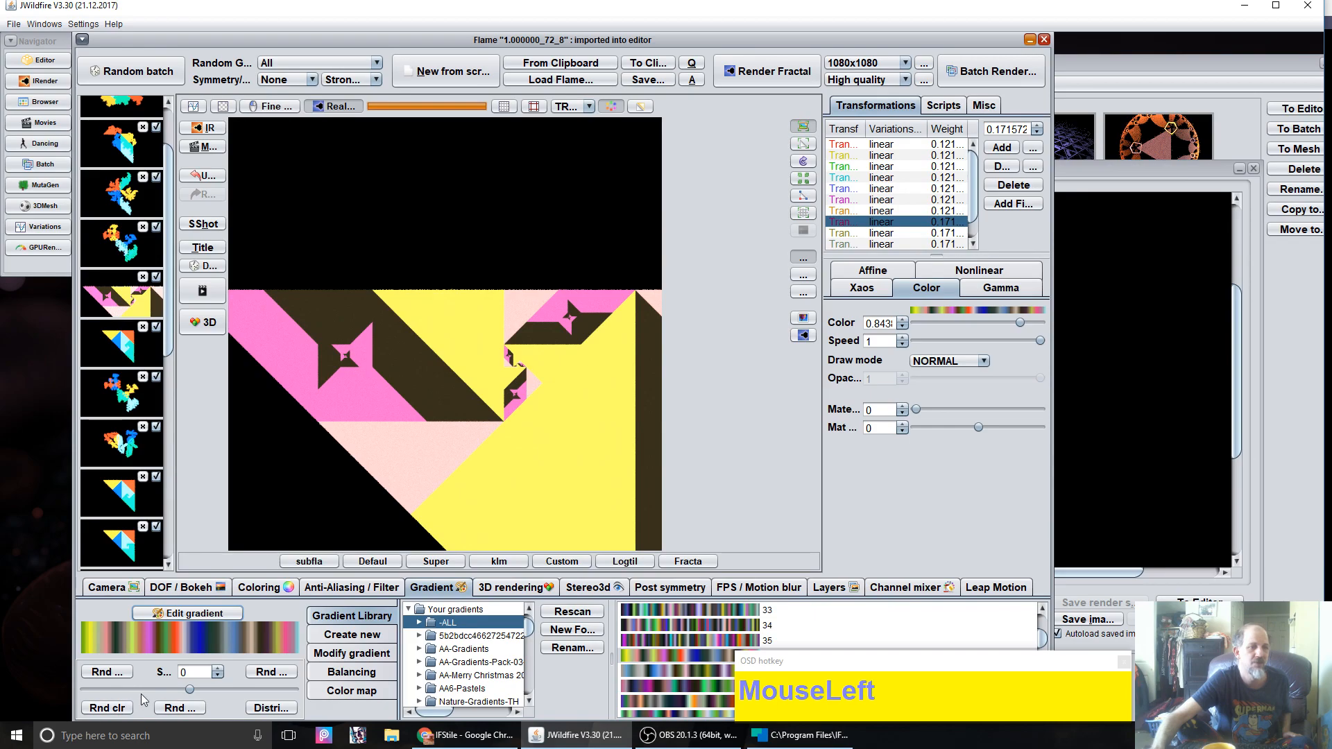
click(179, 708)
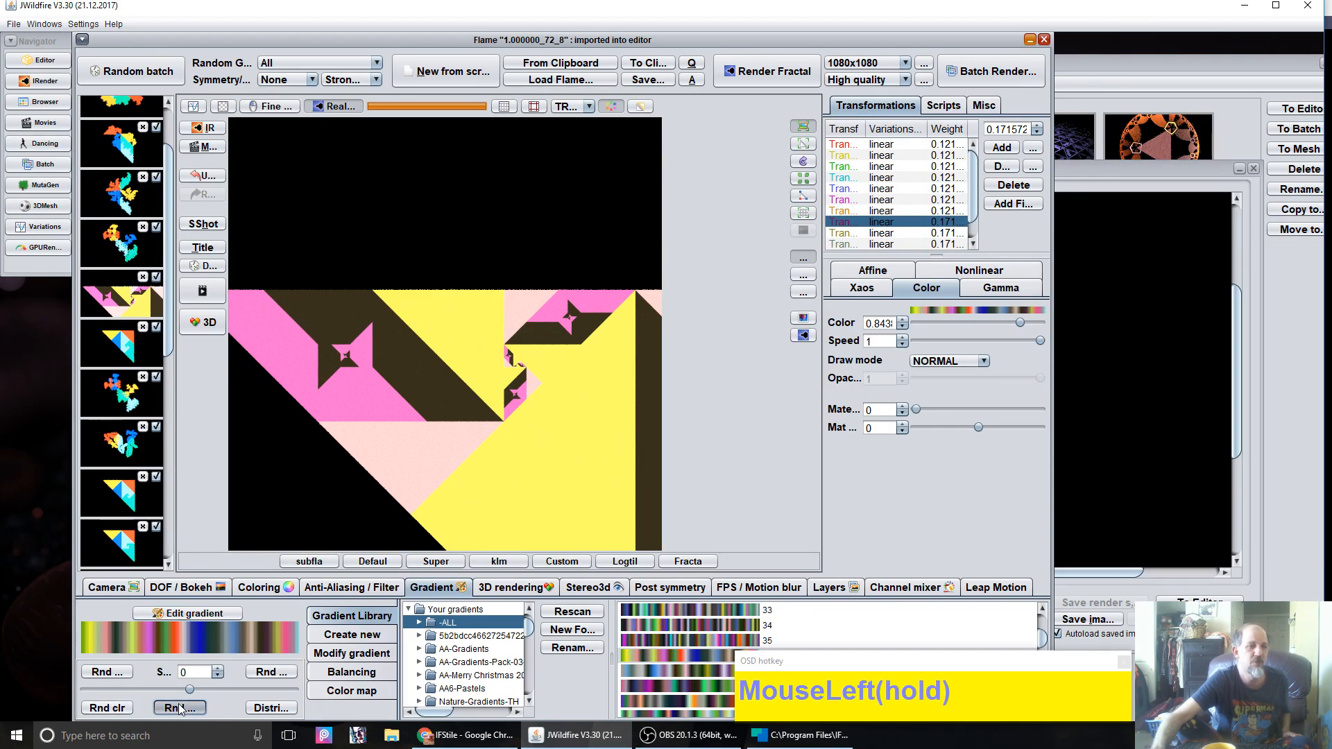
click(179, 708)
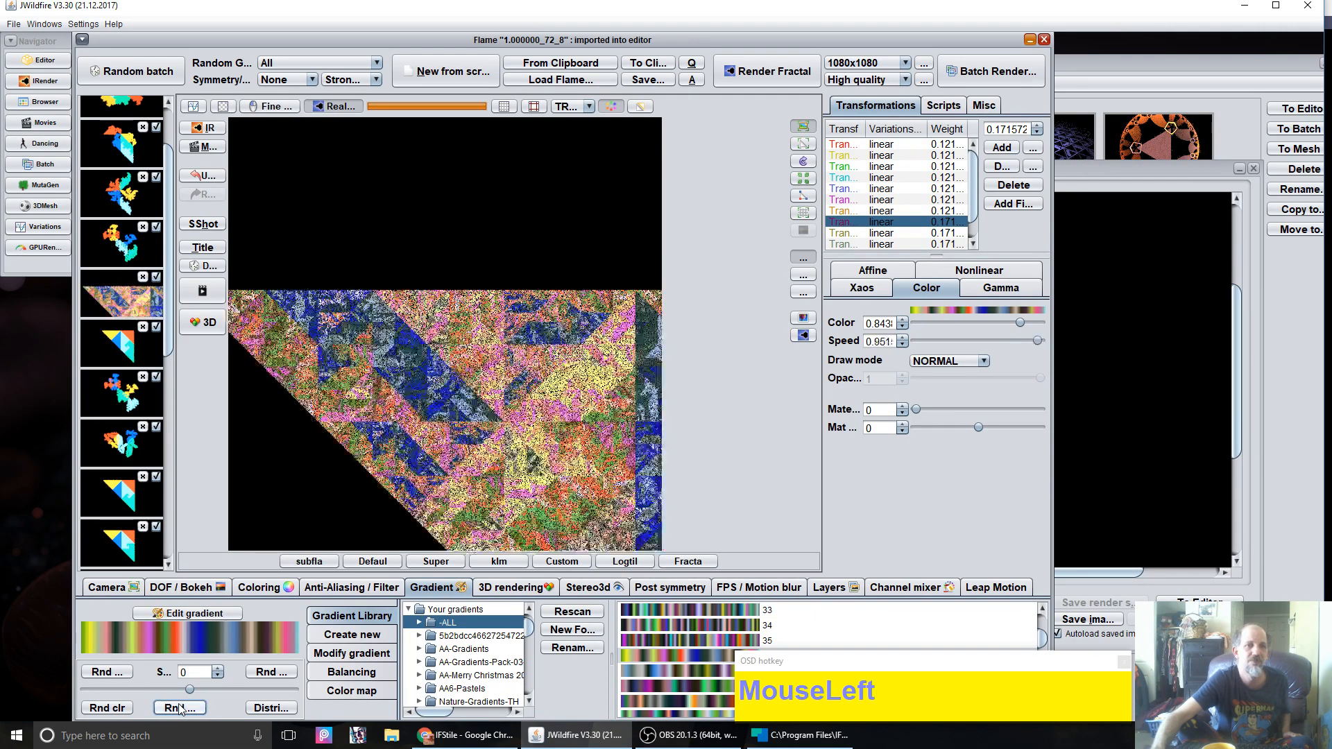
click(178, 708)
click(179, 708)
click(179, 707)
click(179, 707)
click(179, 708)
click(179, 708)
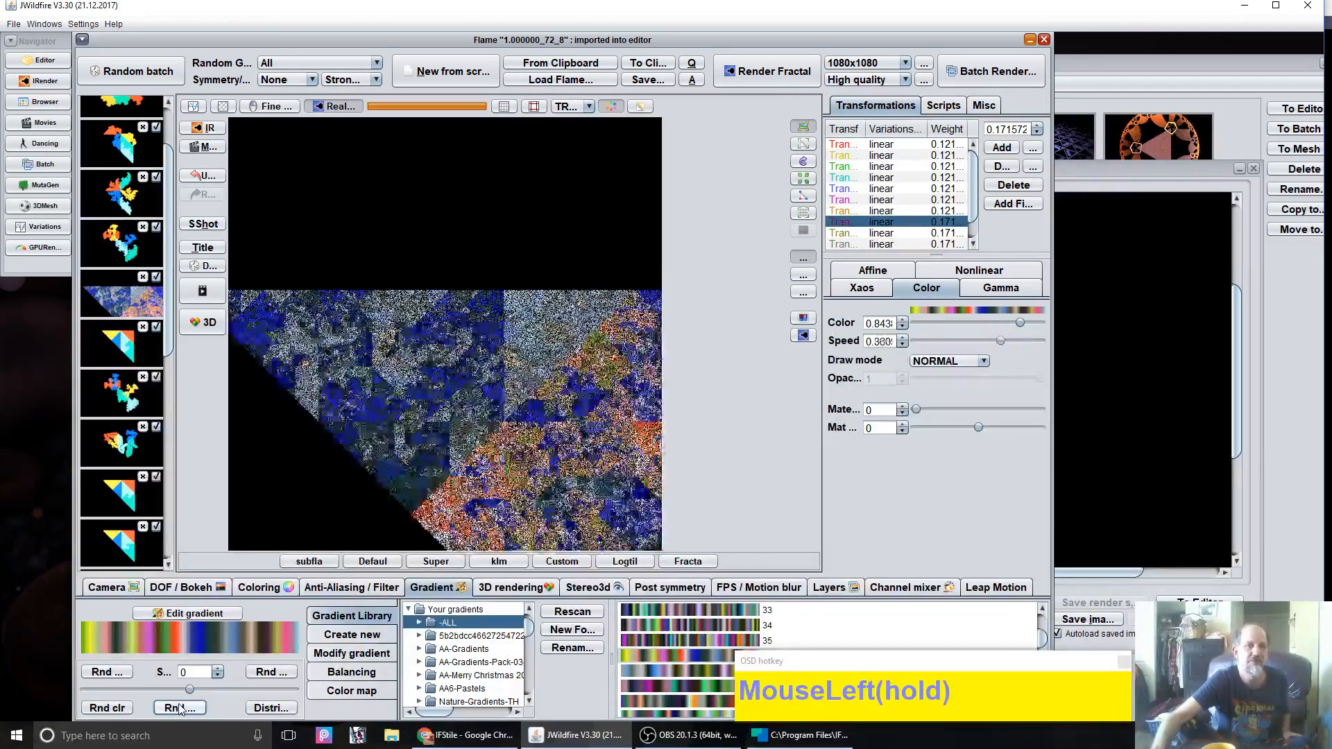
click(179, 707)
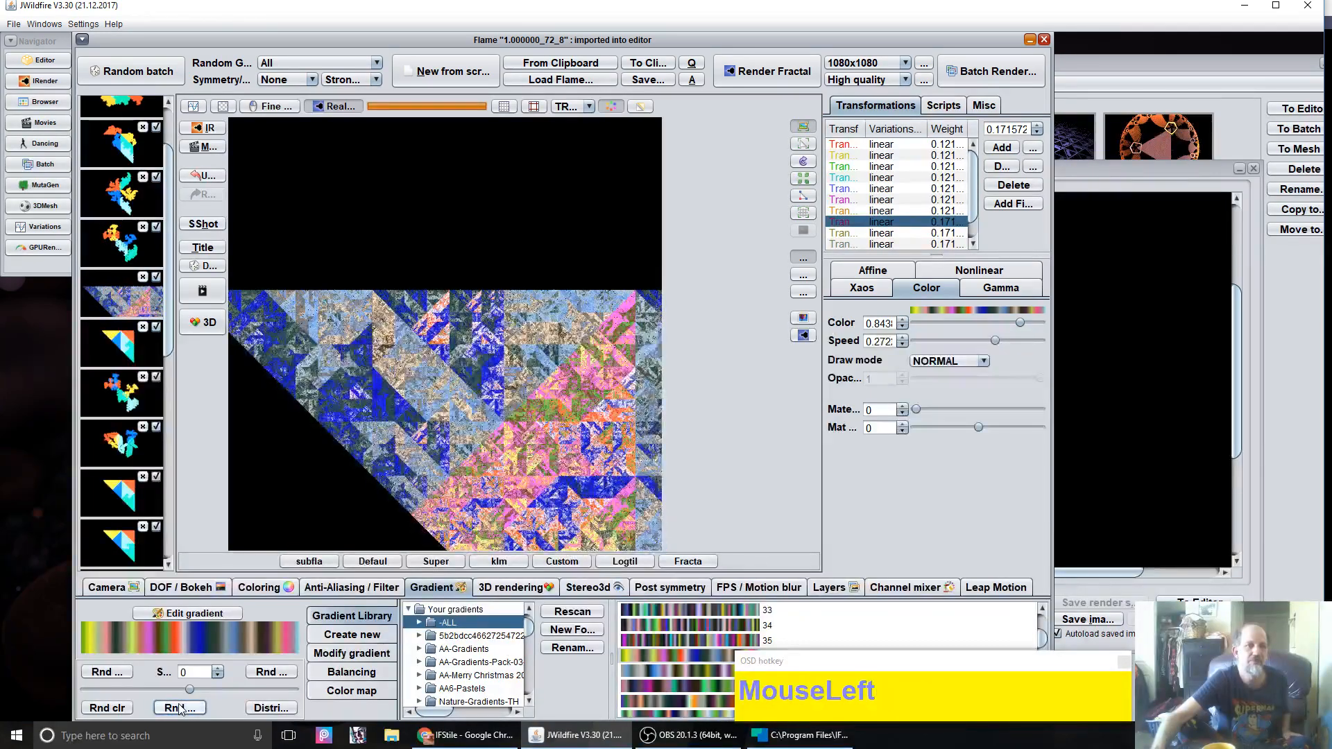
Step: Randomize the transform colors several times, and apply the pink, cream and black gradient from the -ALL gradient library folder
click(104, 709)
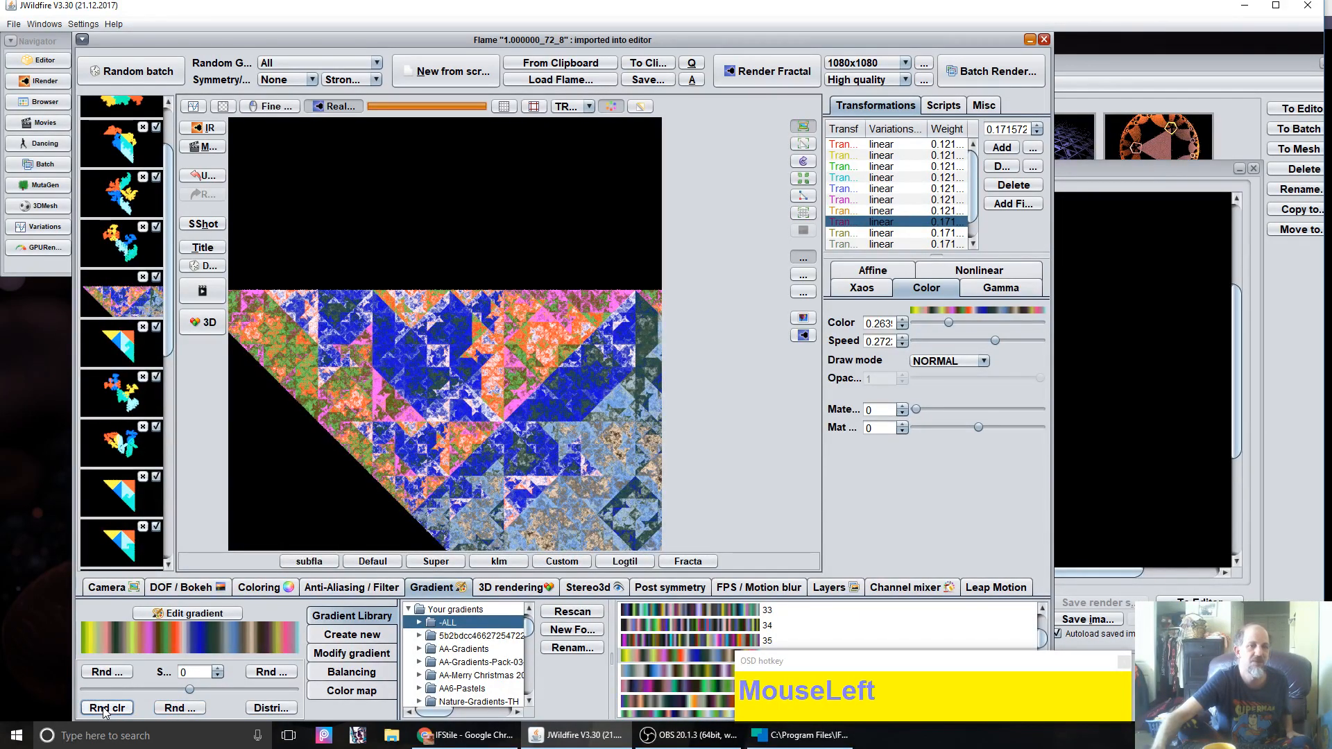
click(104, 709)
click(103, 708)
click(103, 708)
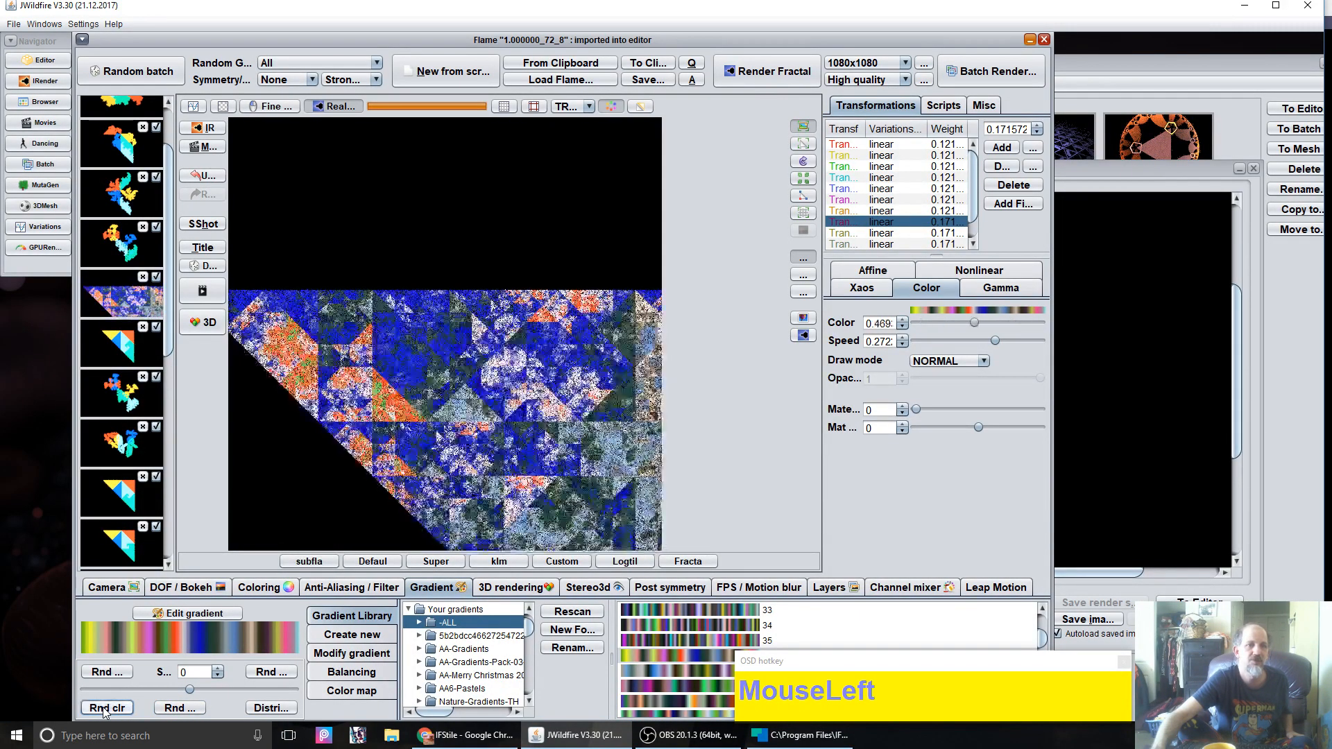
click(103, 709)
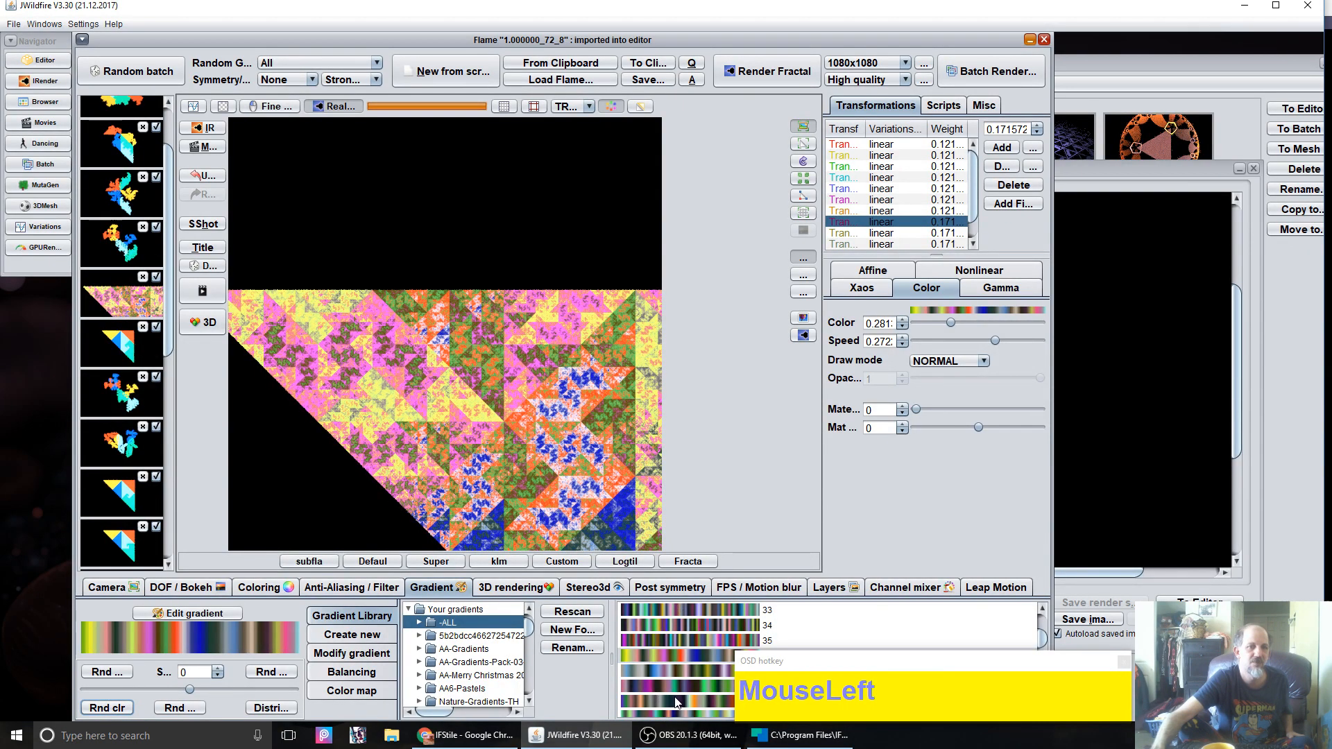
scroll(689, 681, down, 5)
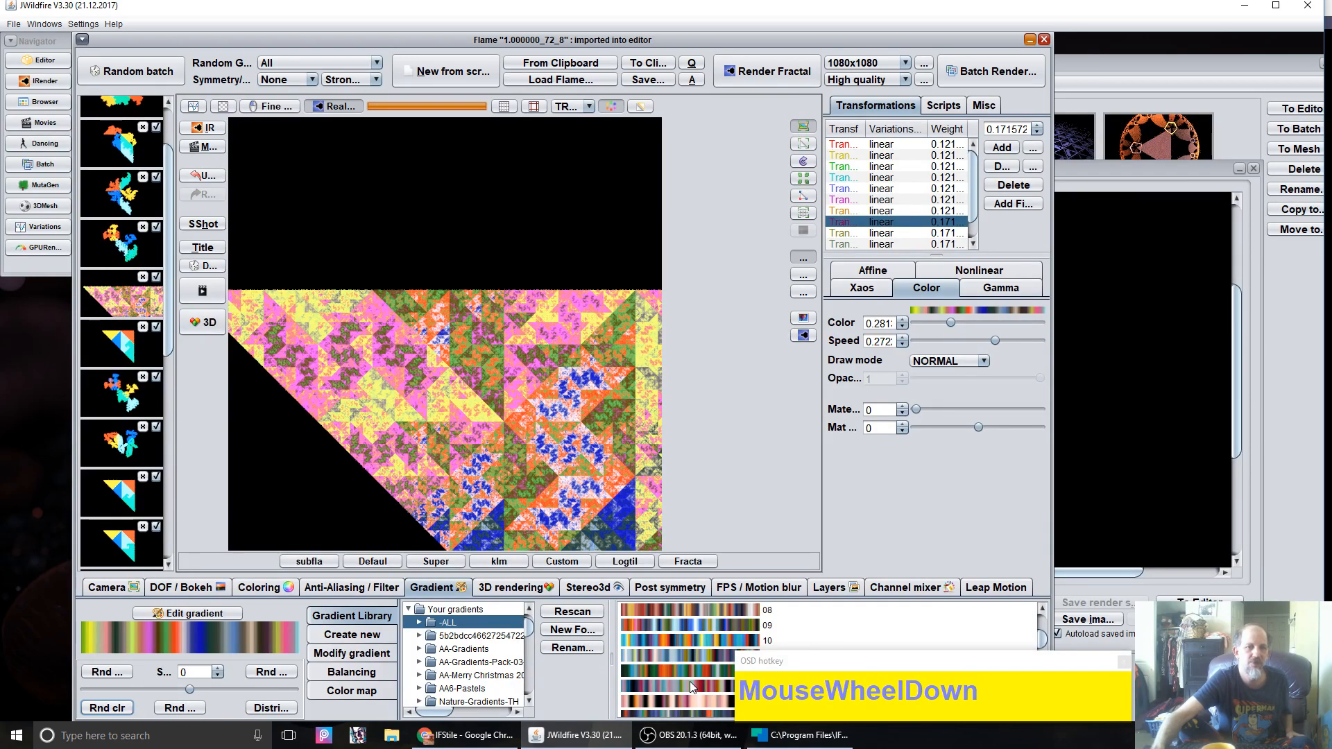
click(690, 700)
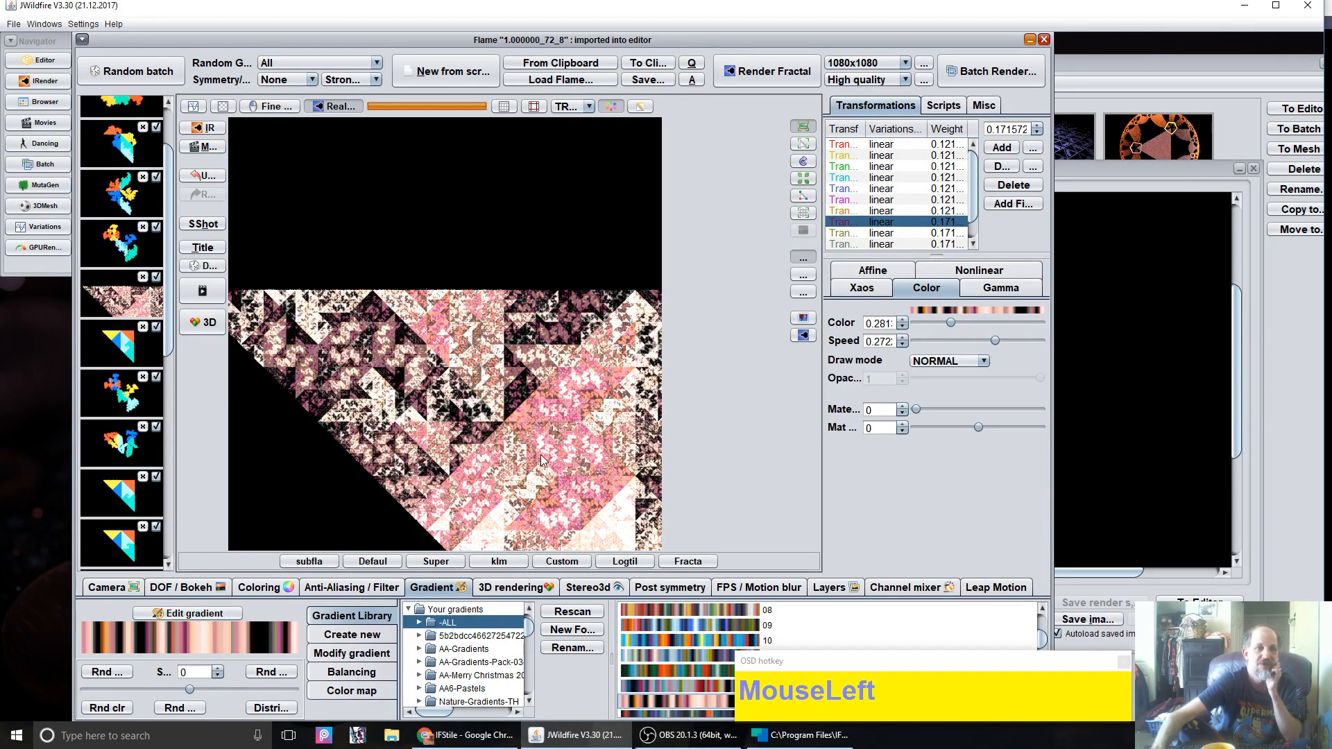
Step: Reframe the flame at about X 0.14, Y -0.38 with the zoom at 7.404 so the pattern fills the preview
drag(510, 437, 476, 467)
click(108, 587)
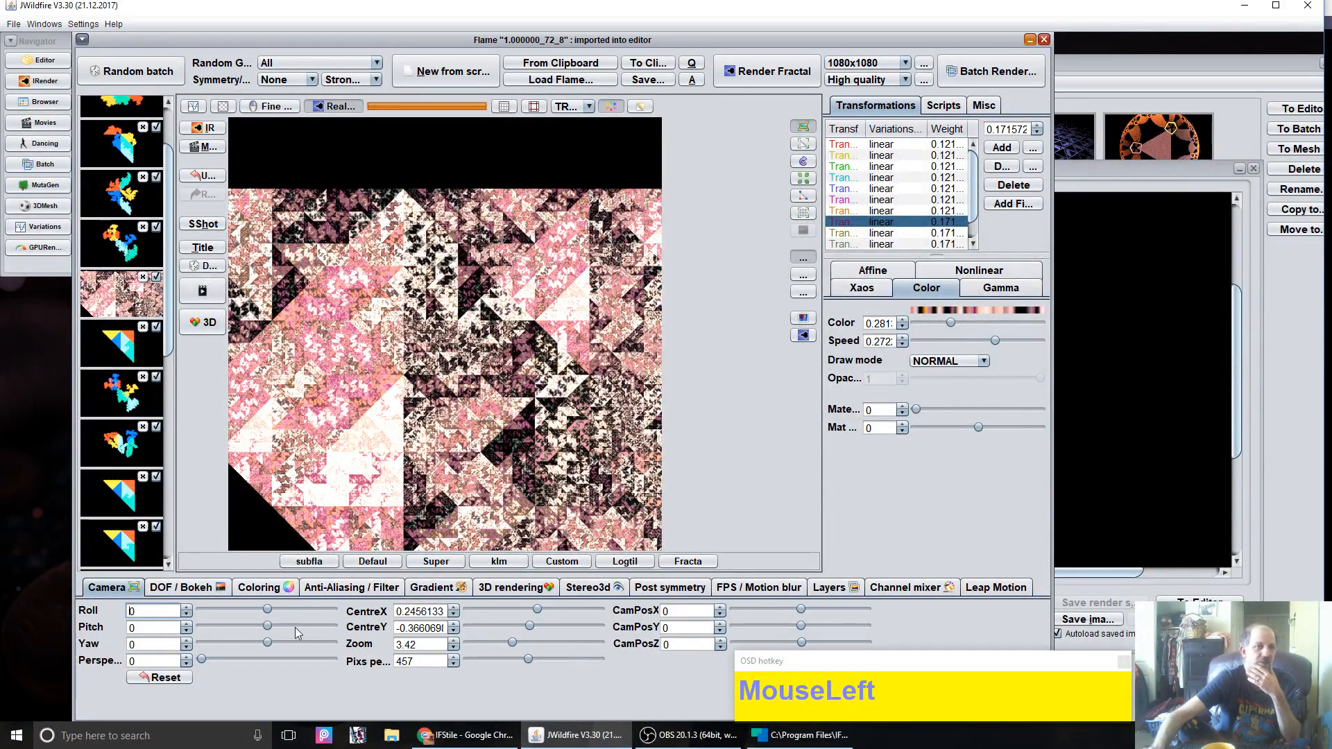
drag(406, 647, 397, 645)
drag(436, 340, 432, 378)
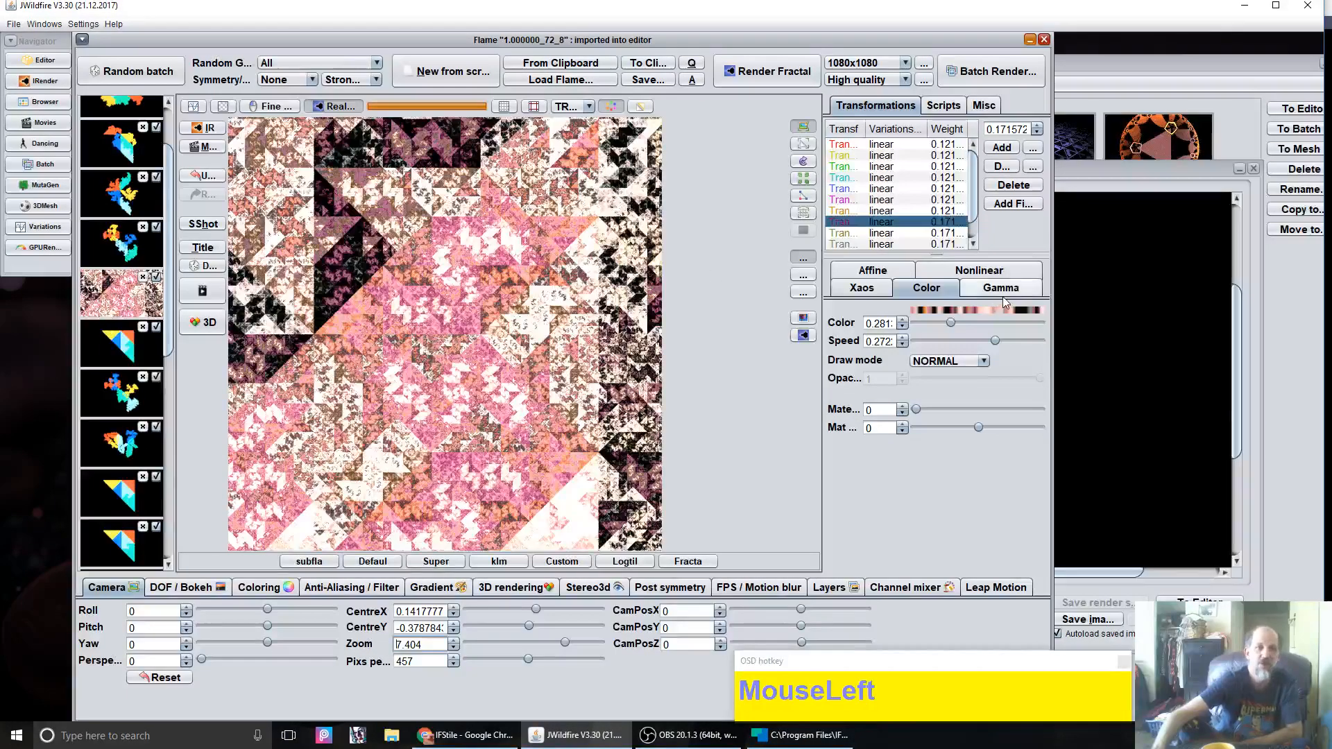
Step: Store two snapshots of the reframed flame and load the third thumbnail for editing
click(201, 224)
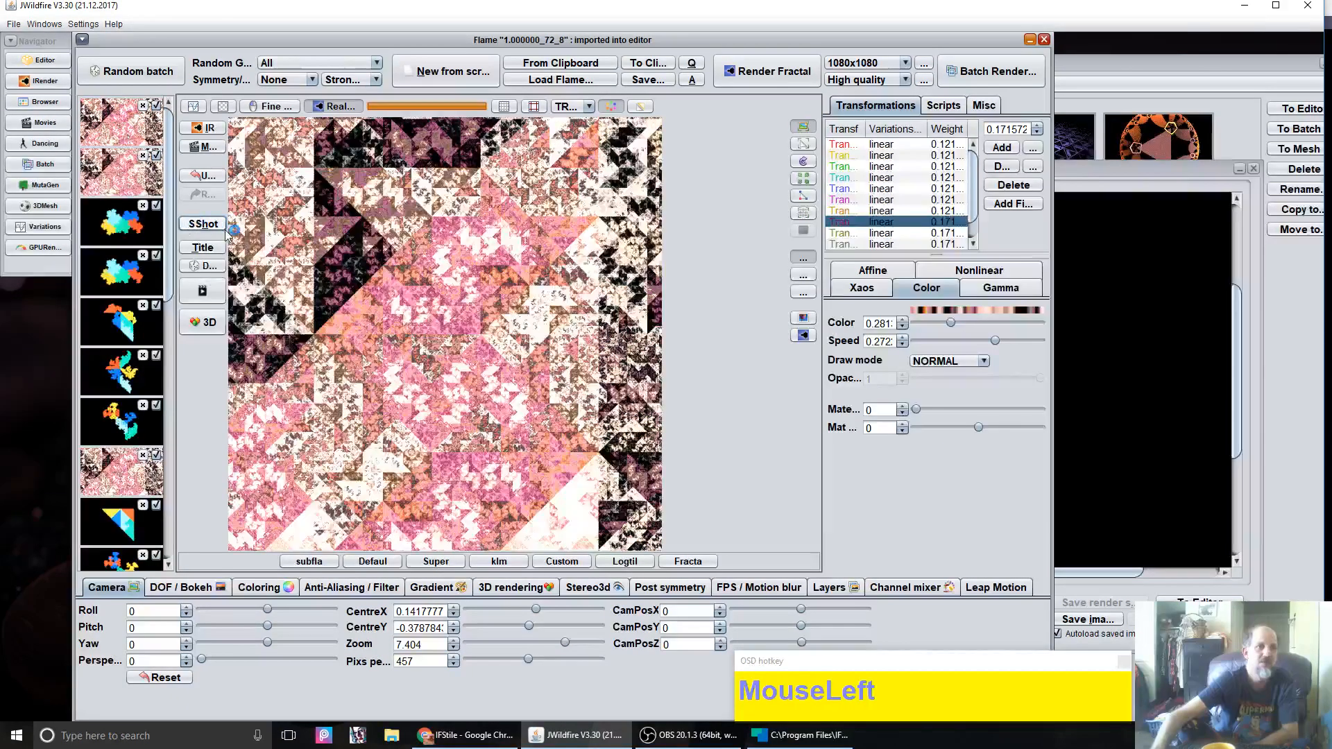
click(205, 225)
click(125, 231)
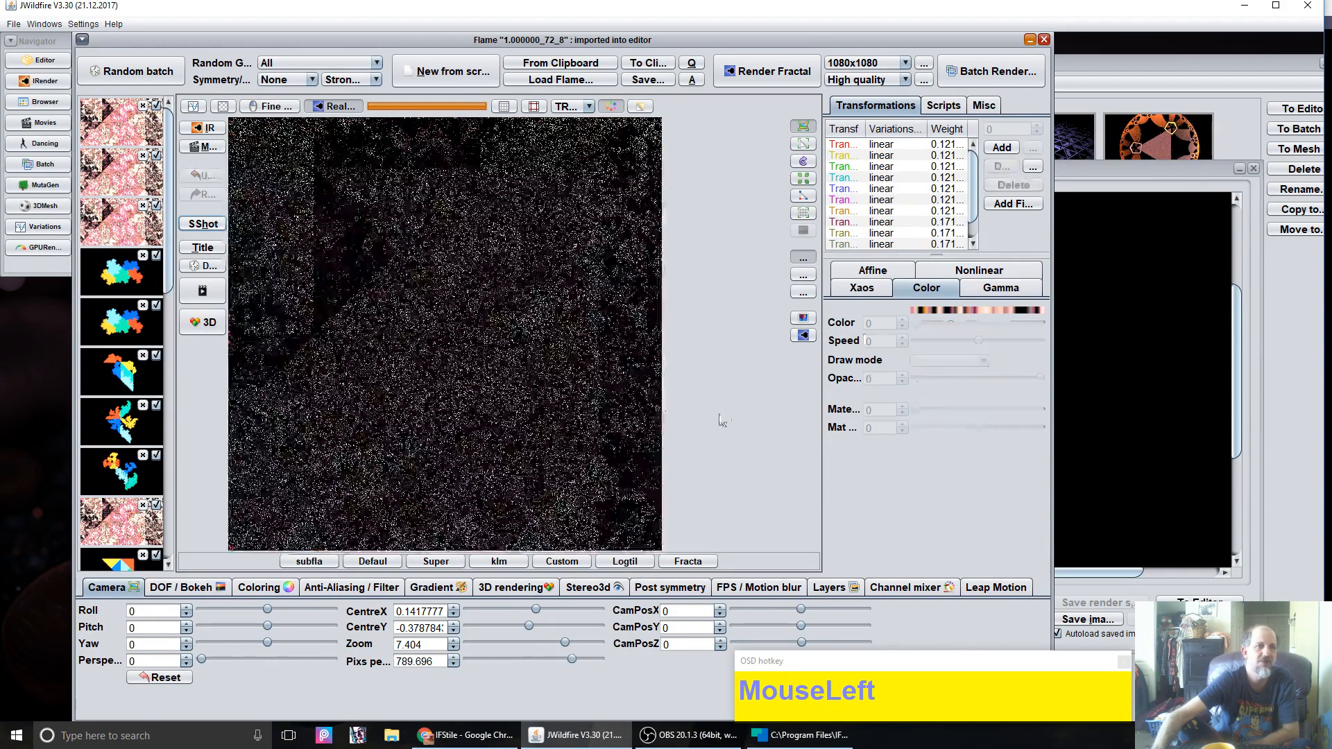
Step: Randomize the gamma settings of the whole fractal repeatedly, and recenter the magenta, red and grey variant at about X 0.18, Y -0.40
click(1020, 293)
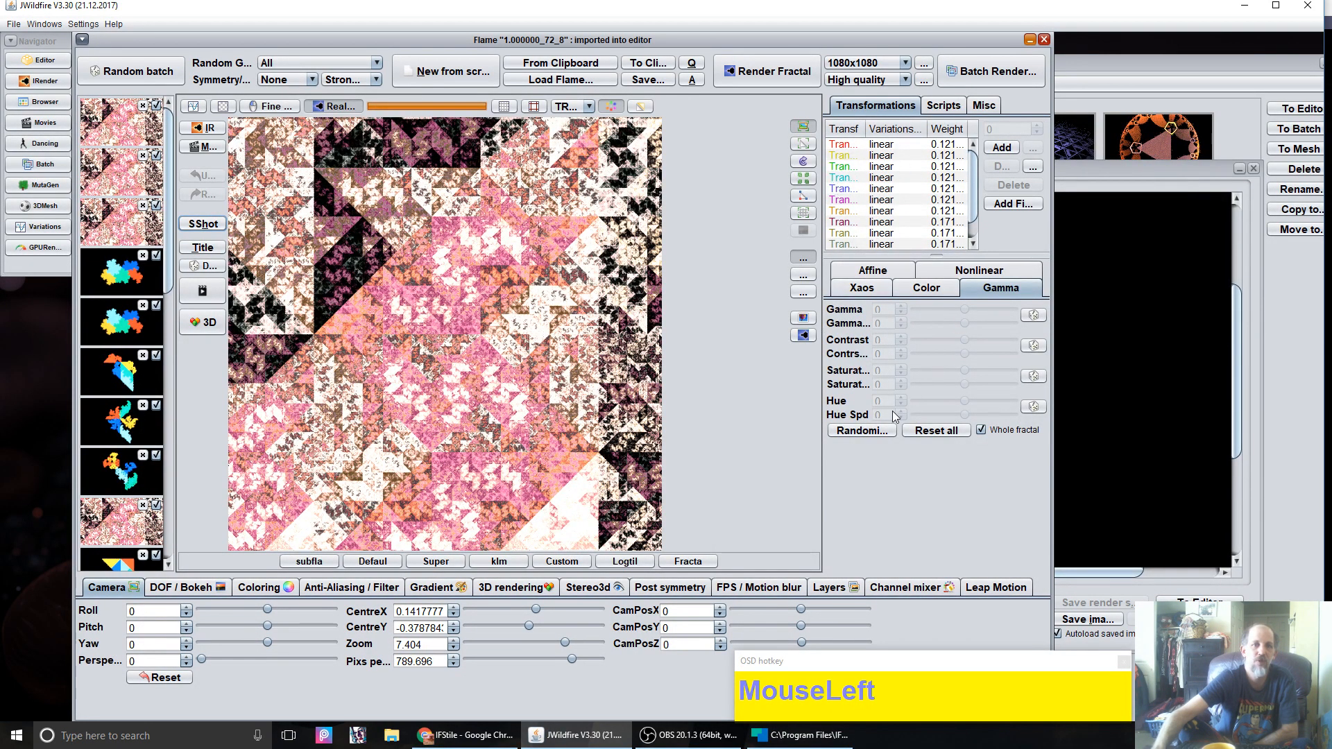
click(865, 431)
click(866, 431)
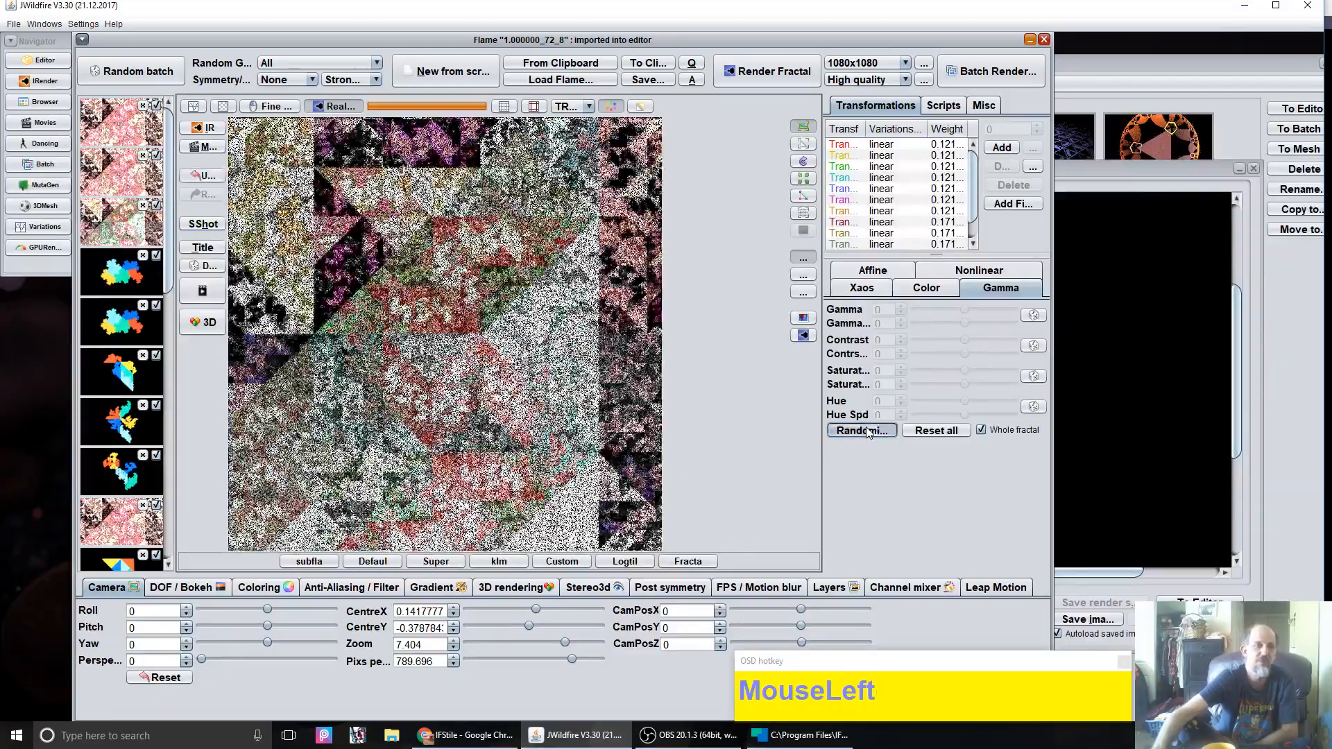
click(866, 431)
click(866, 431)
click(866, 431)
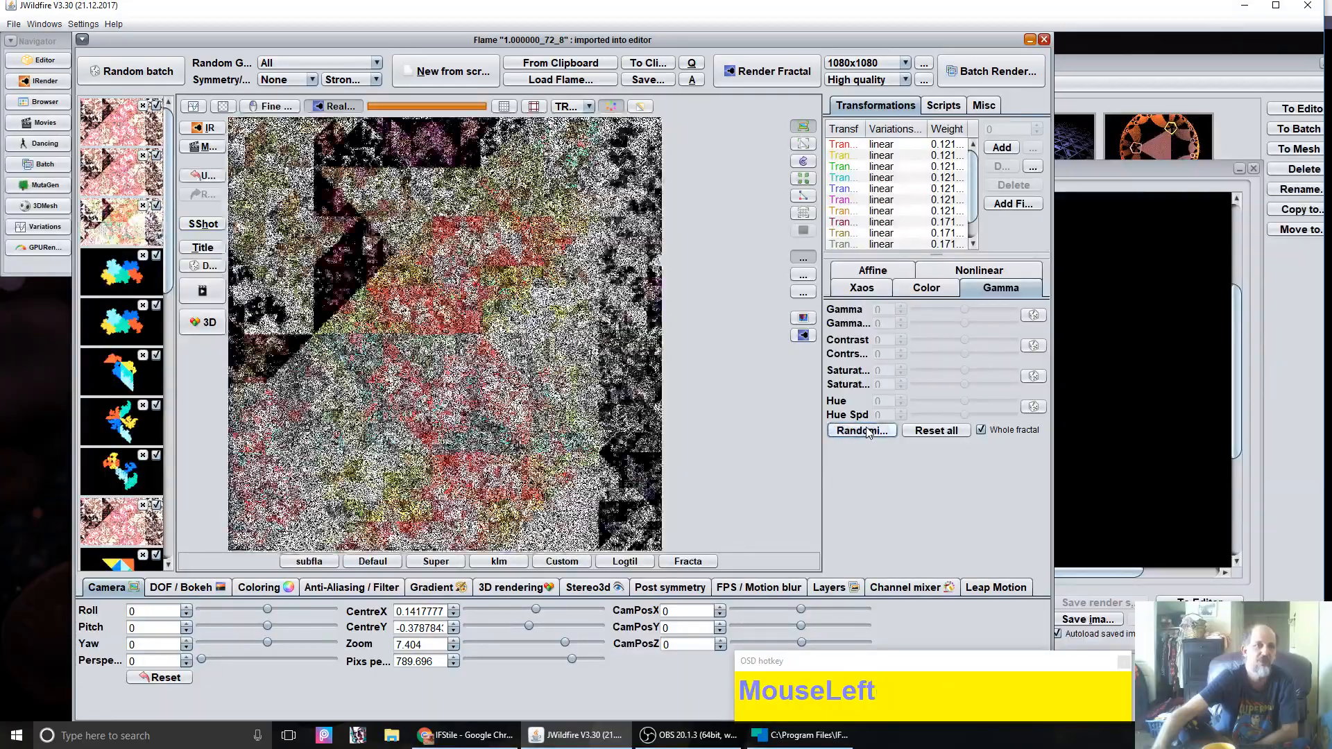
click(865, 431)
click(866, 430)
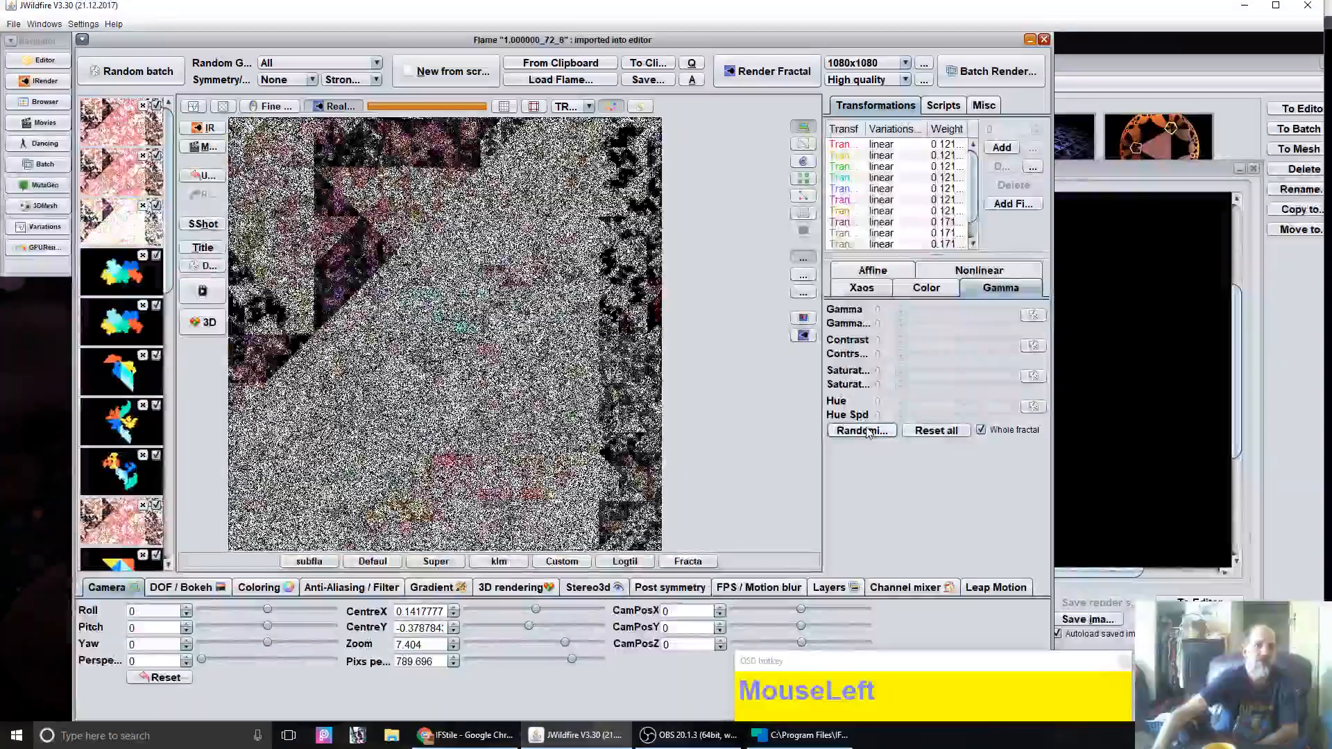
click(866, 431)
click(866, 430)
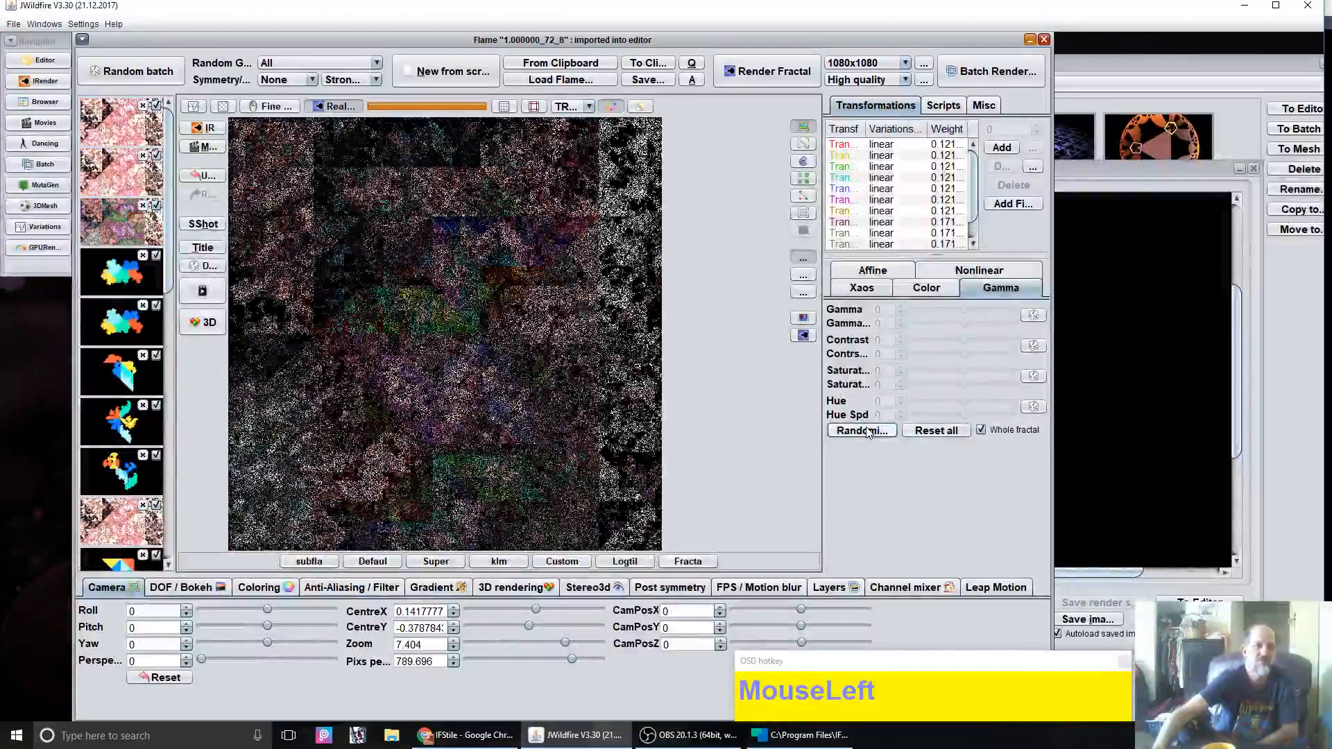
click(866, 431)
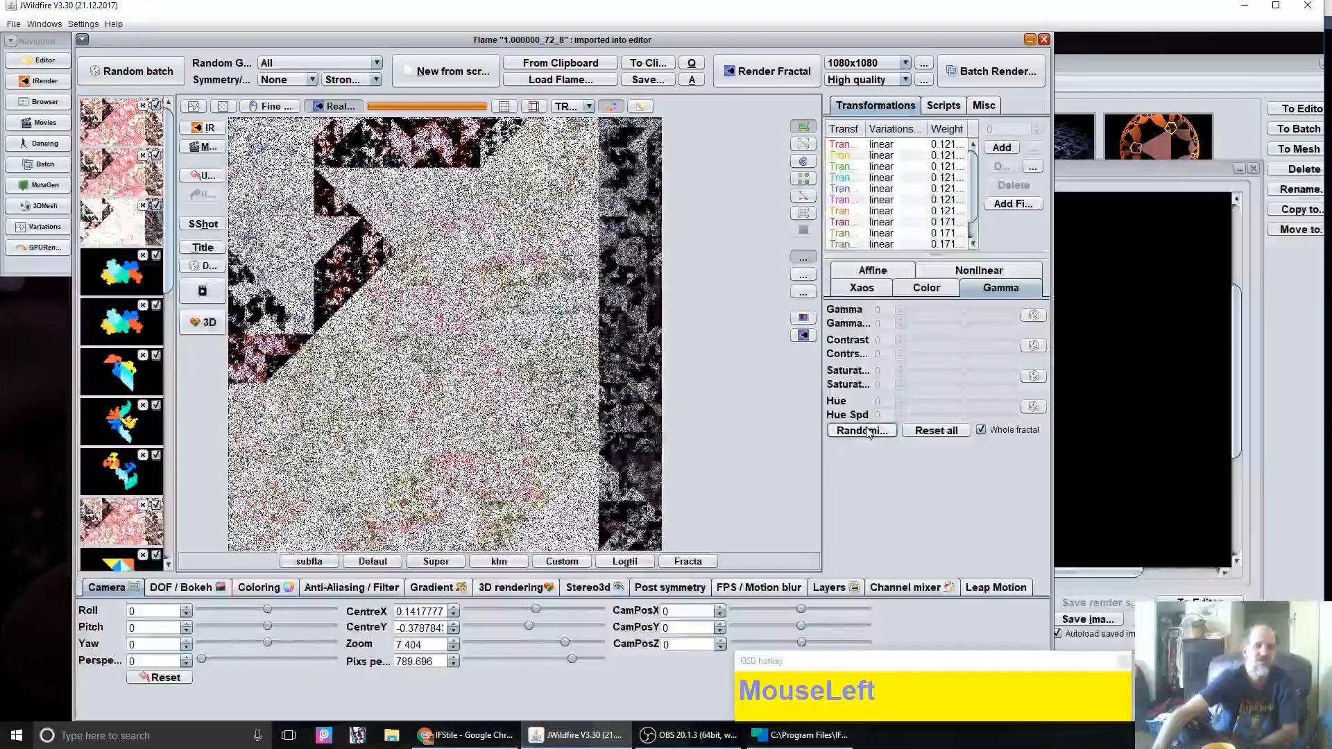
click(865, 431)
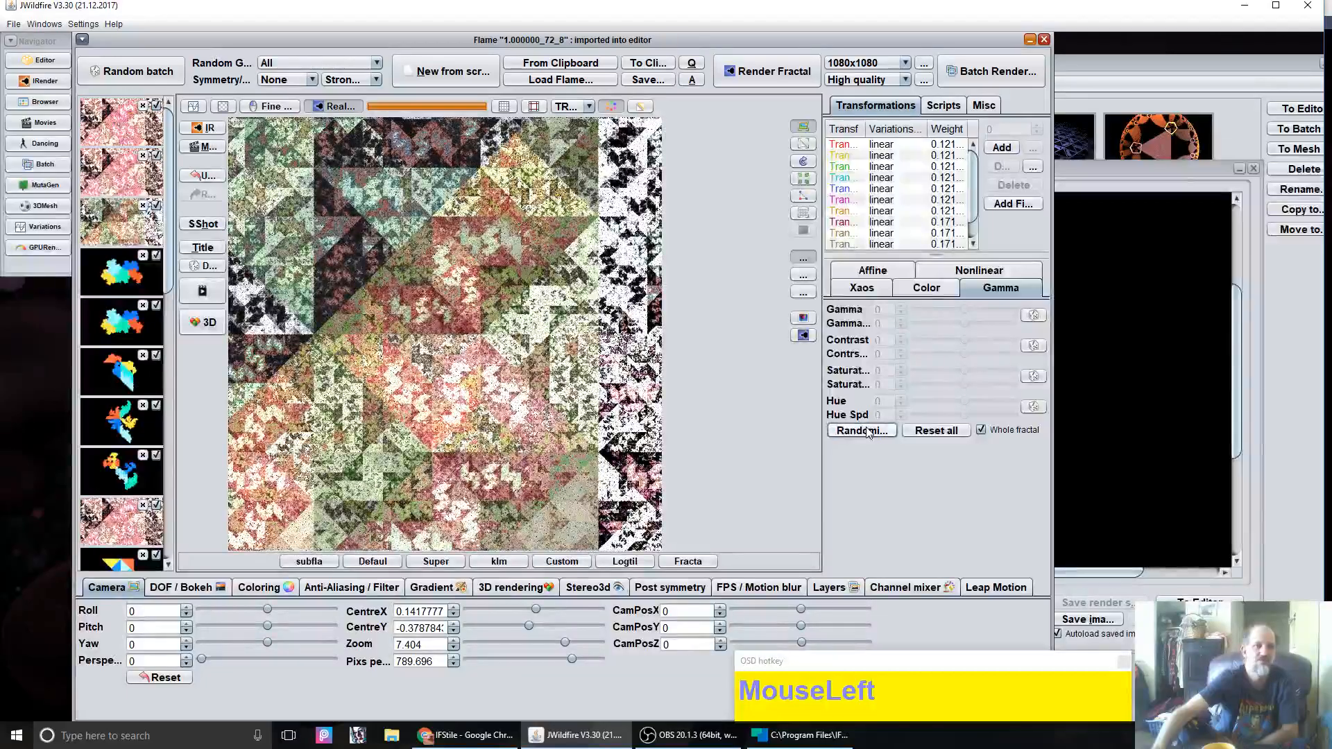
click(866, 430)
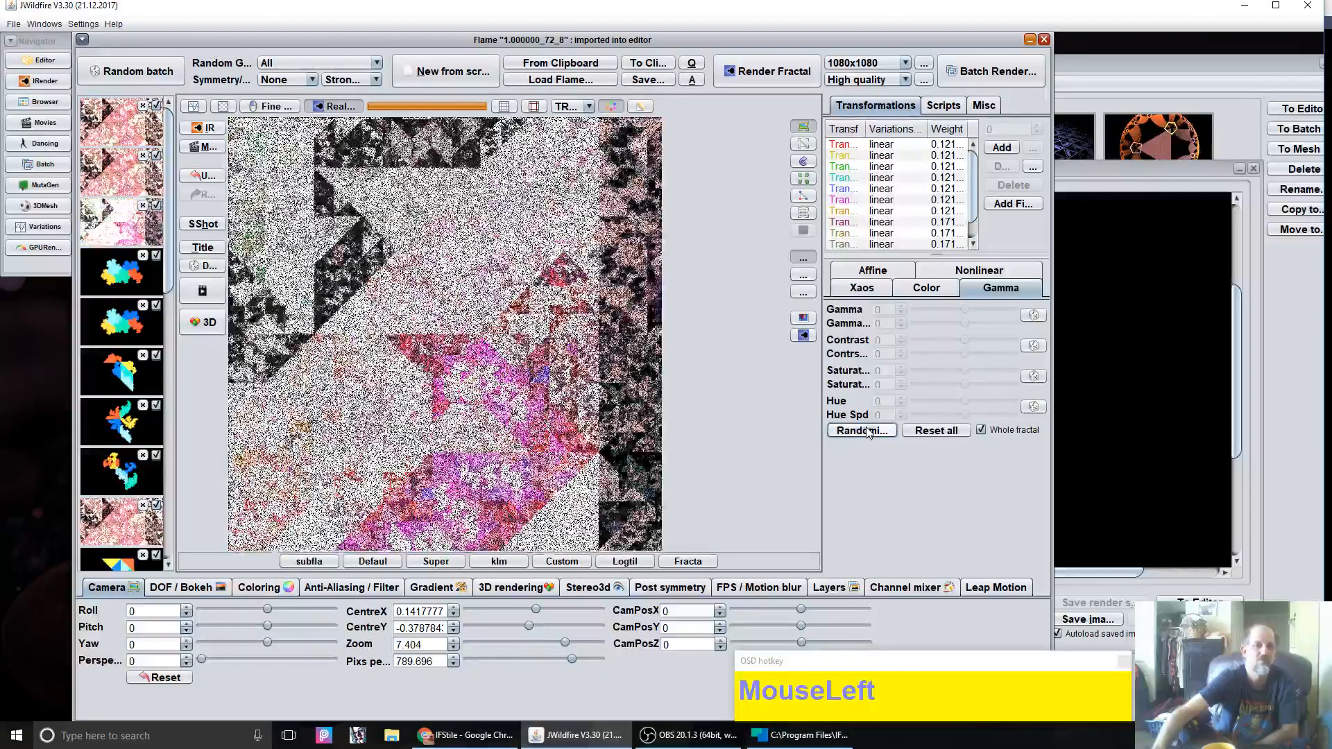
click(865, 430)
click(866, 431)
click(866, 431)
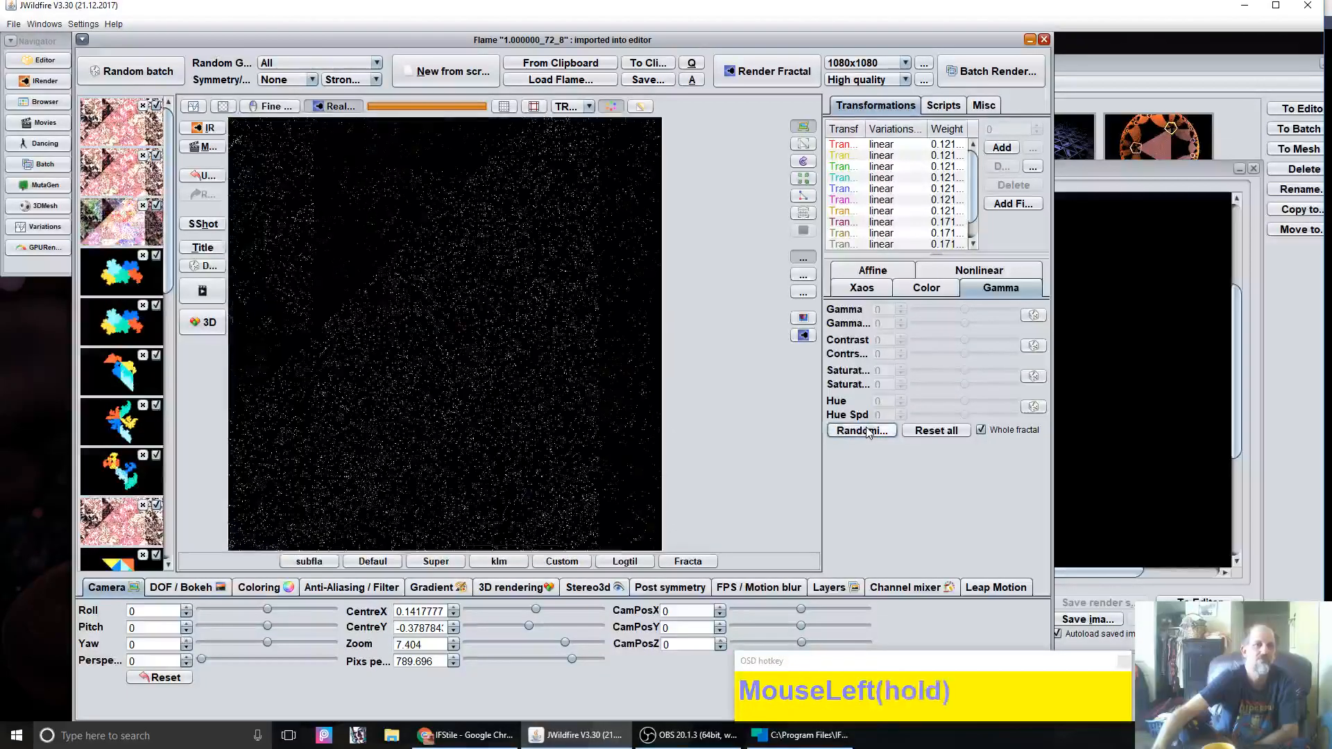
click(865, 431)
click(866, 431)
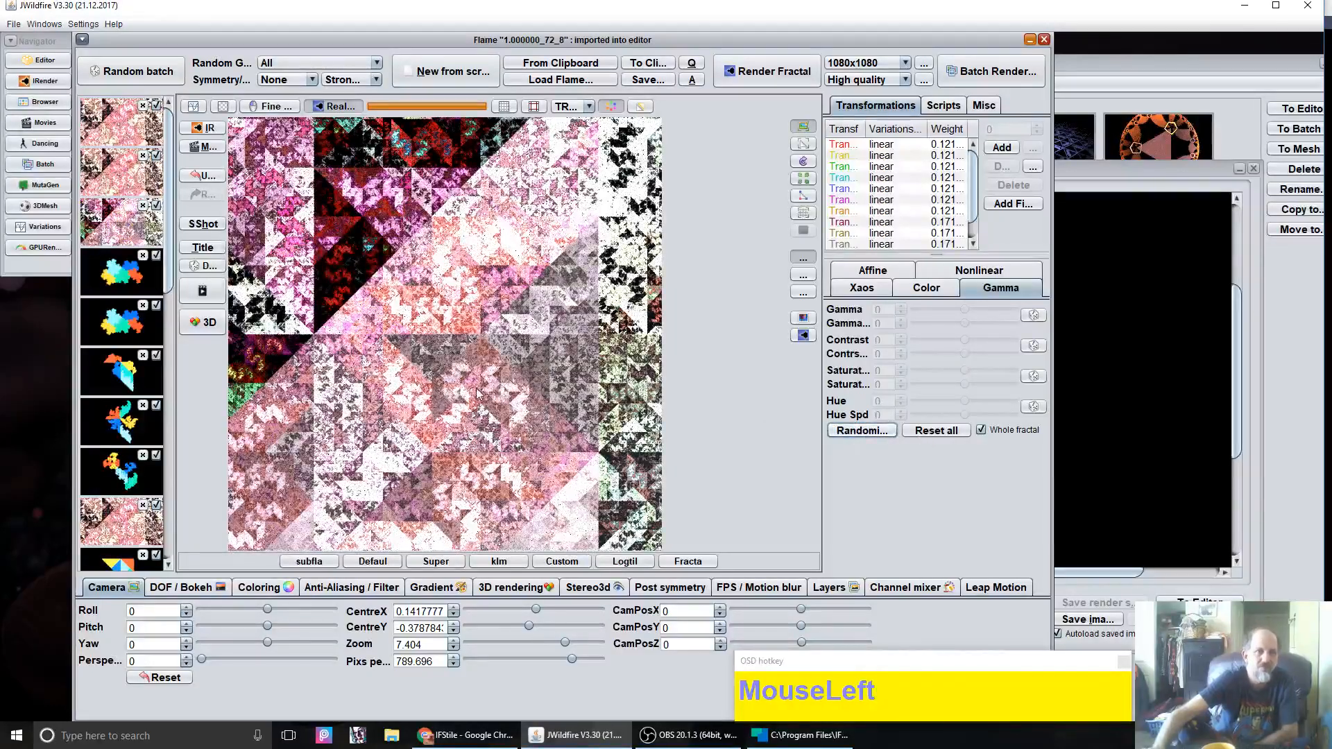
drag(545, 391, 394, 419)
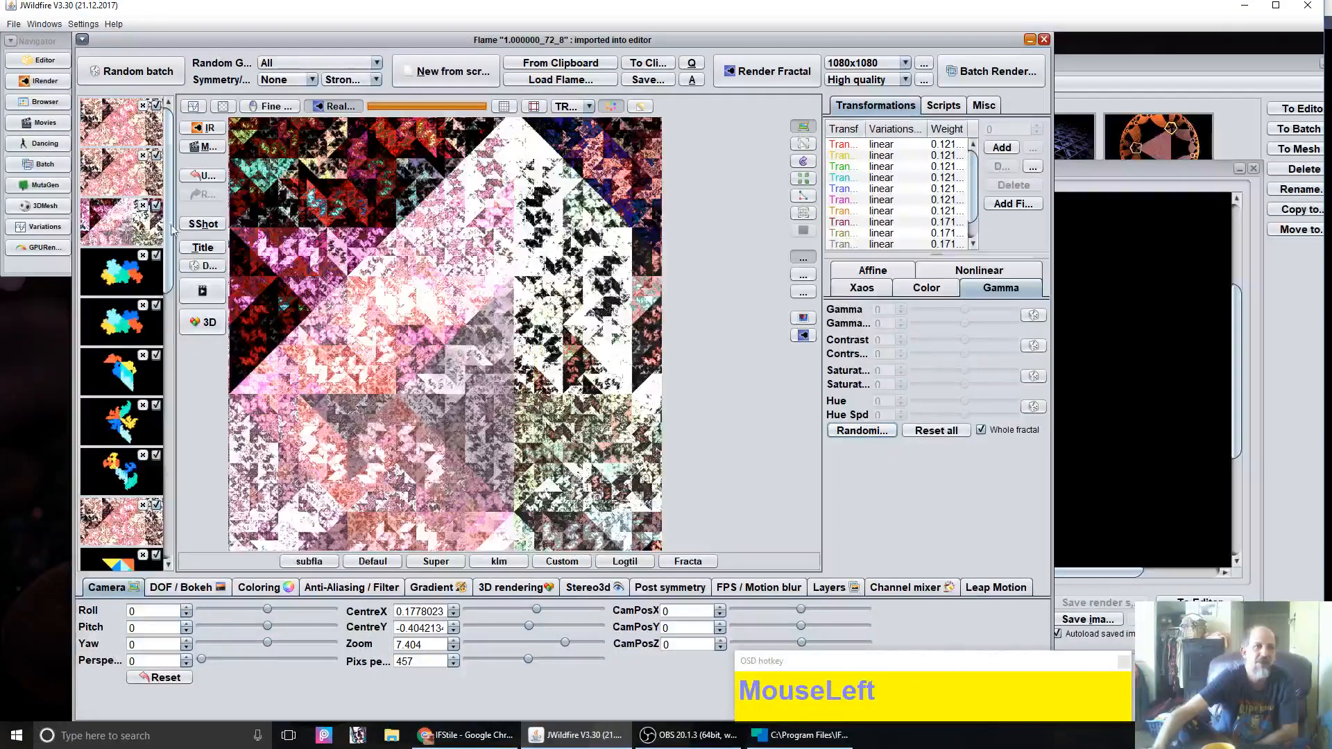
Step: Load the second snapshot, try a gradient frequency of 6.5, and return the frequency to 1
click(113, 179)
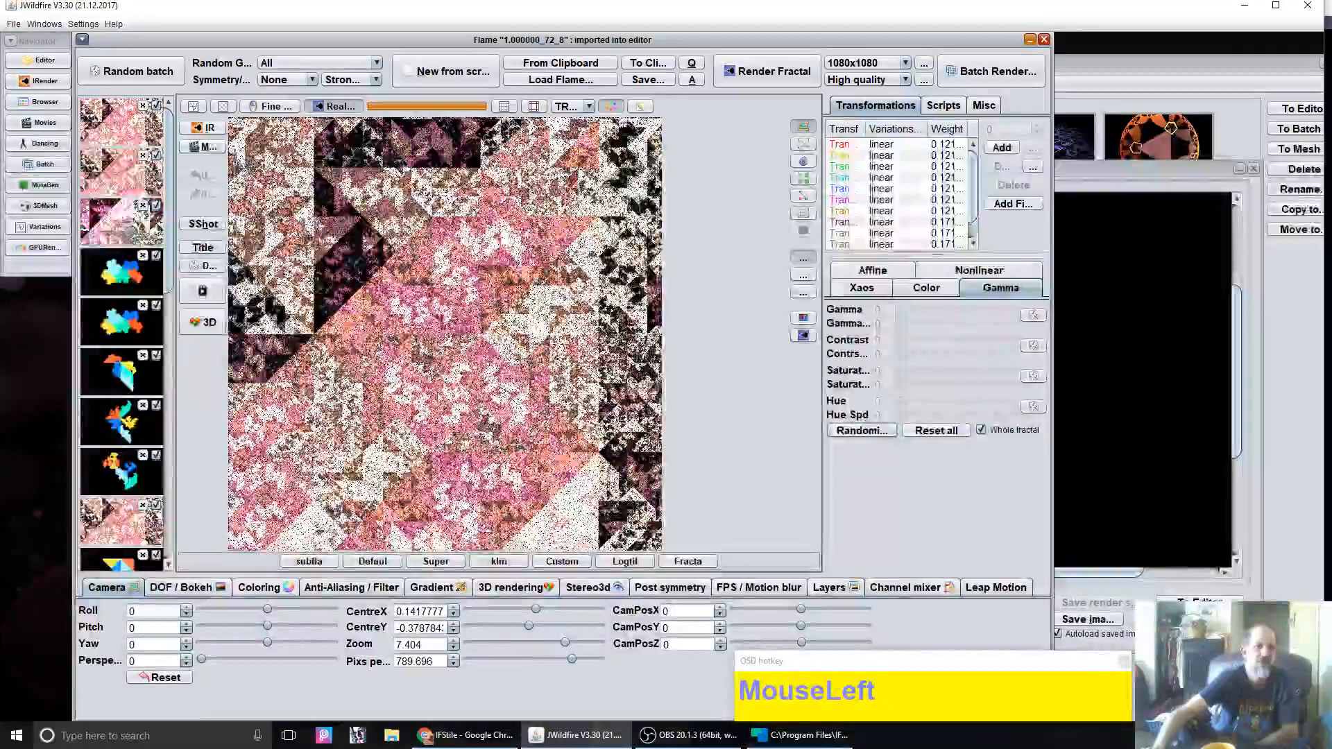
click(427, 593)
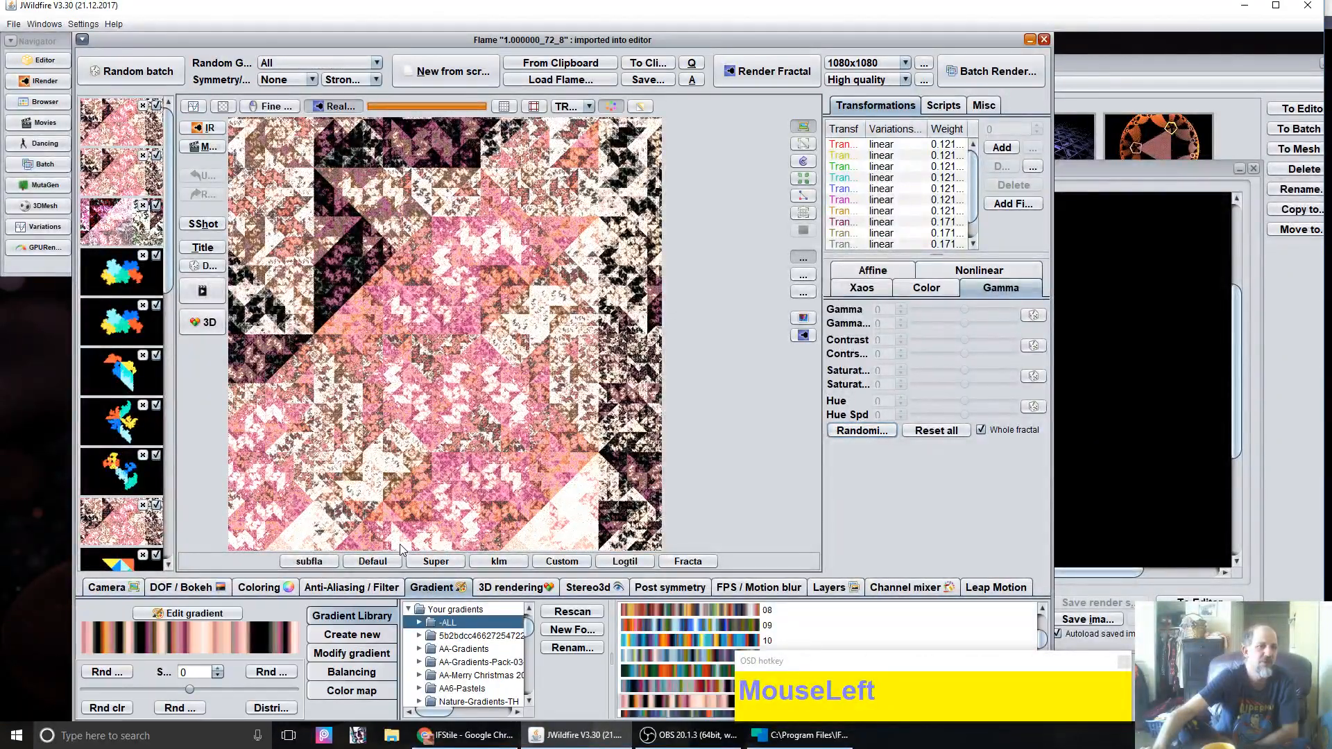
click(353, 656)
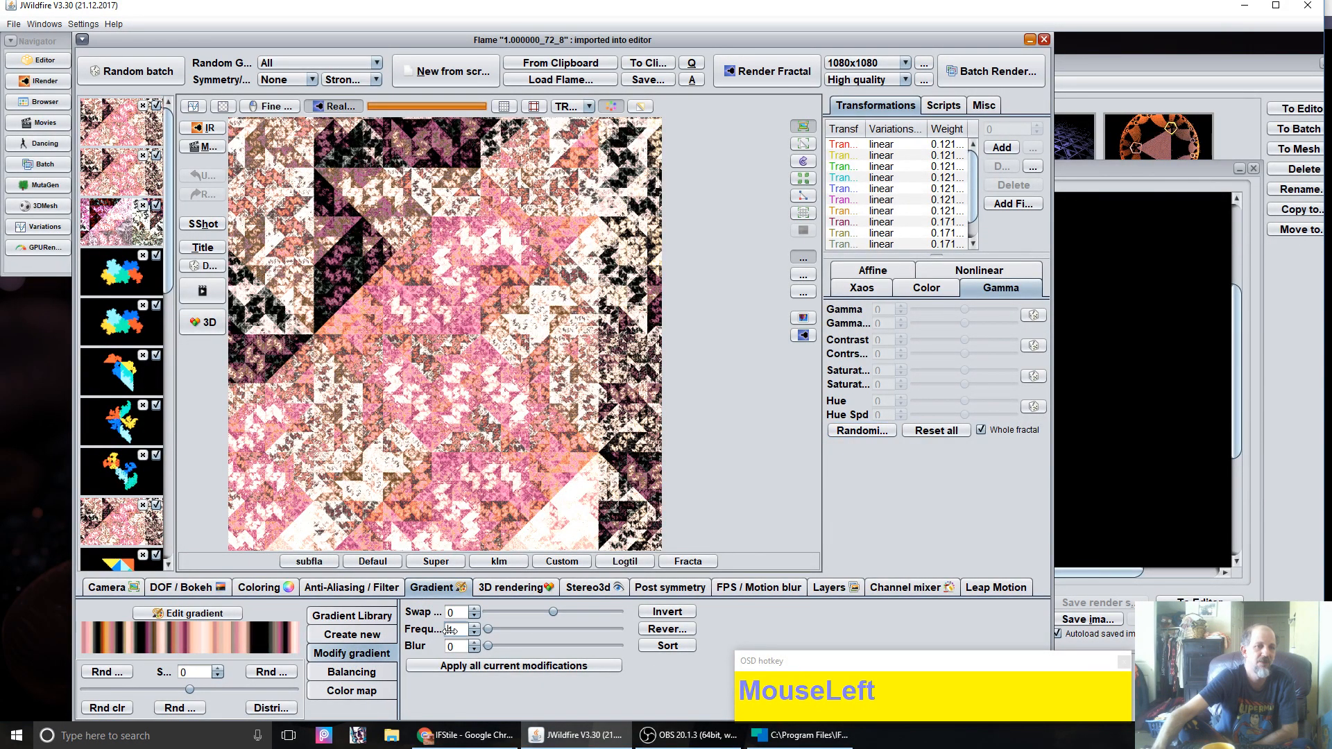
drag(450, 629, 642, 616)
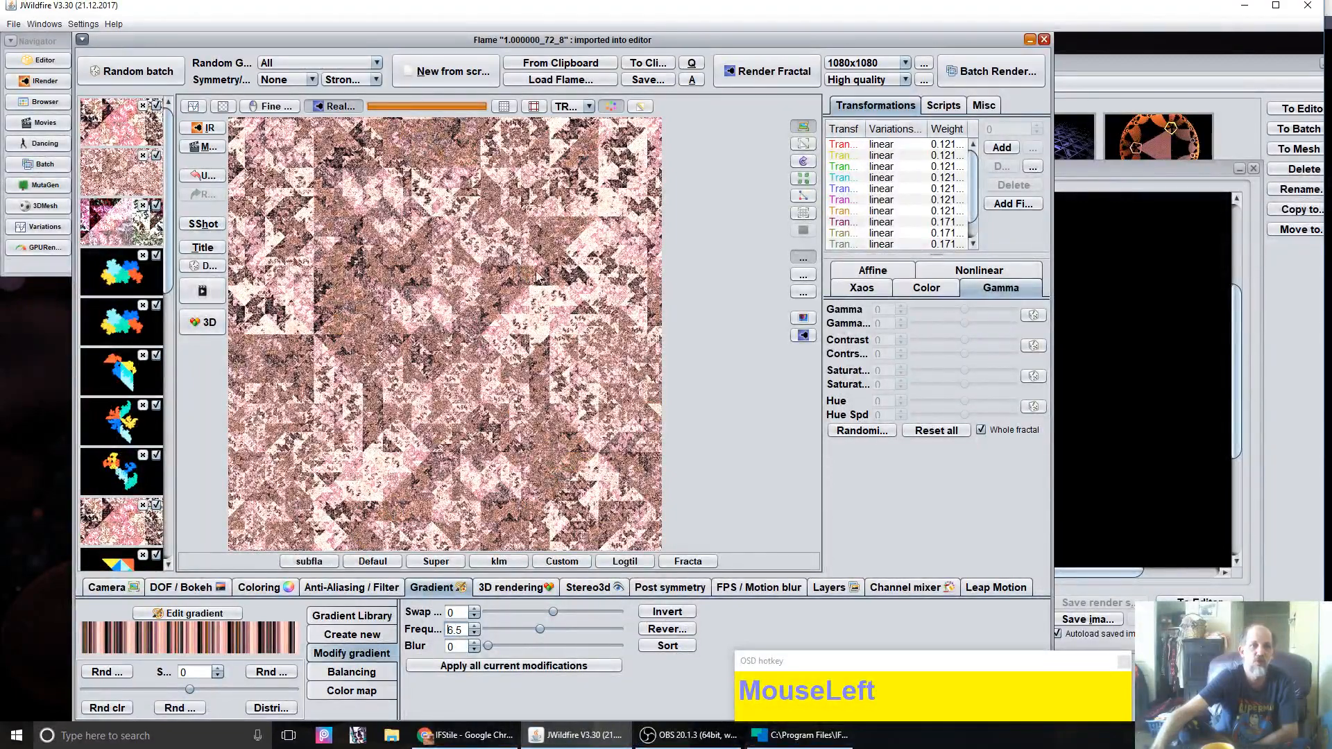
drag(455, 632, 129, 622)
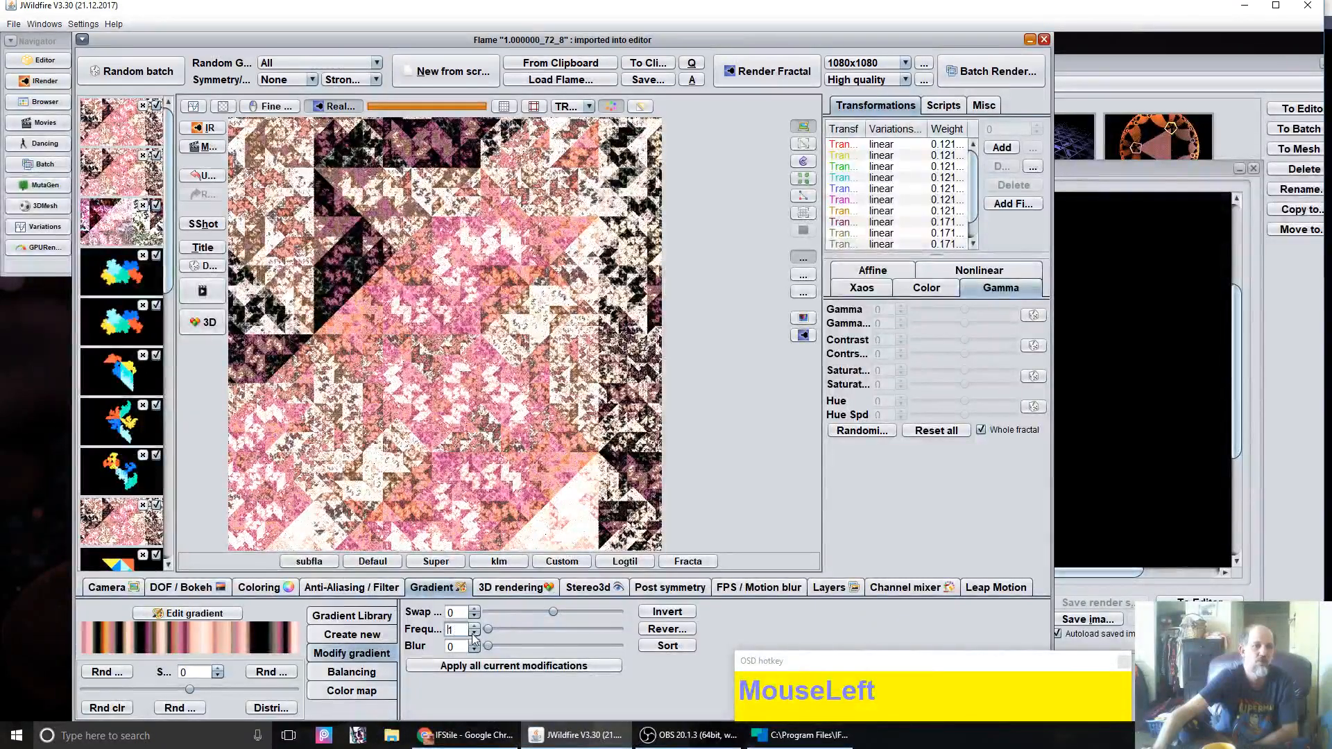
Step: Blur the gradient slightly and raise the flame's brightness to 22.4
drag(457, 646, 516, 653)
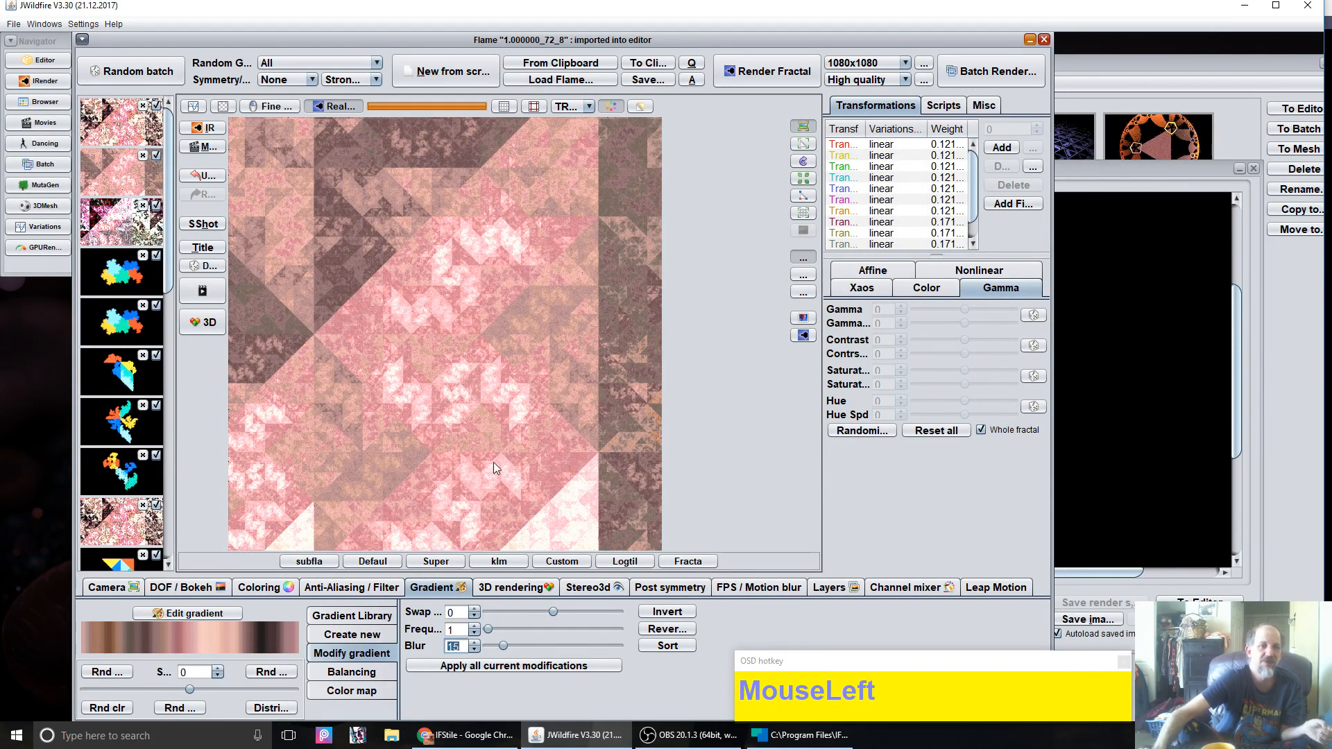
click(245, 593)
click(273, 614)
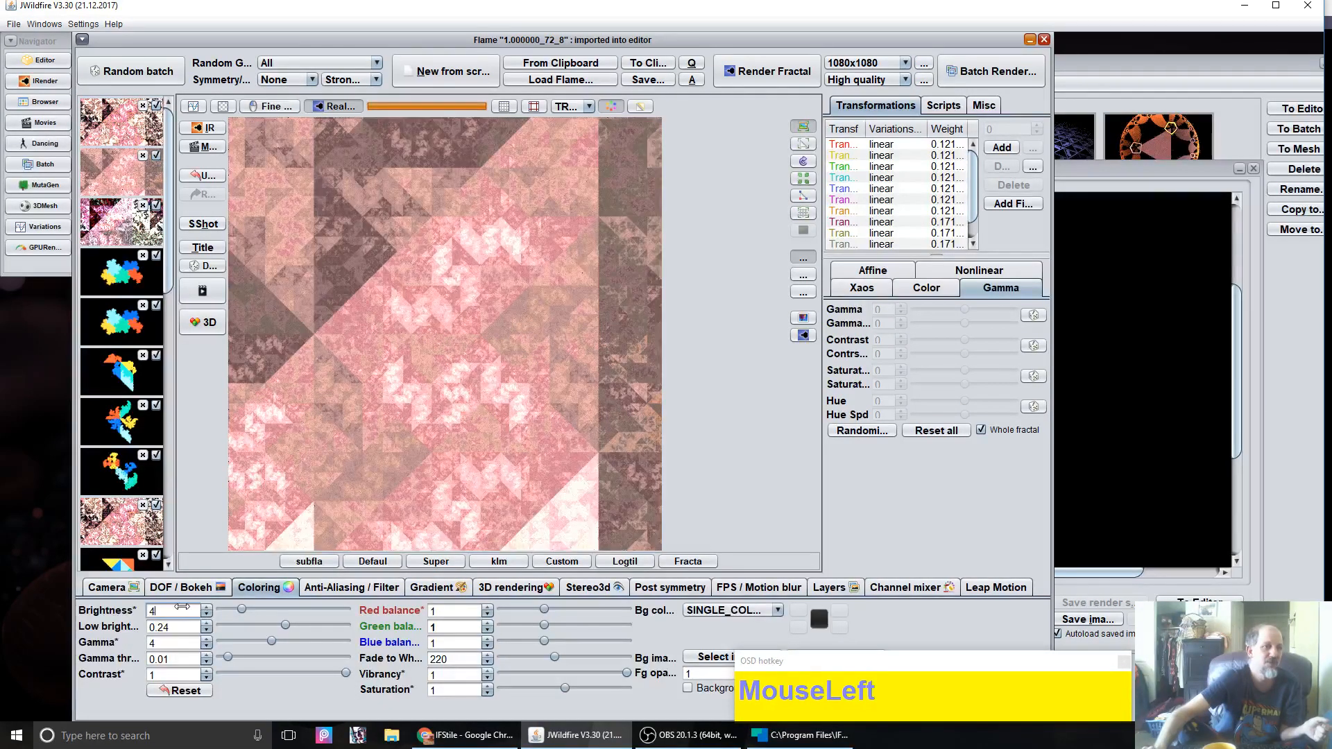
drag(274, 614, 539, 484)
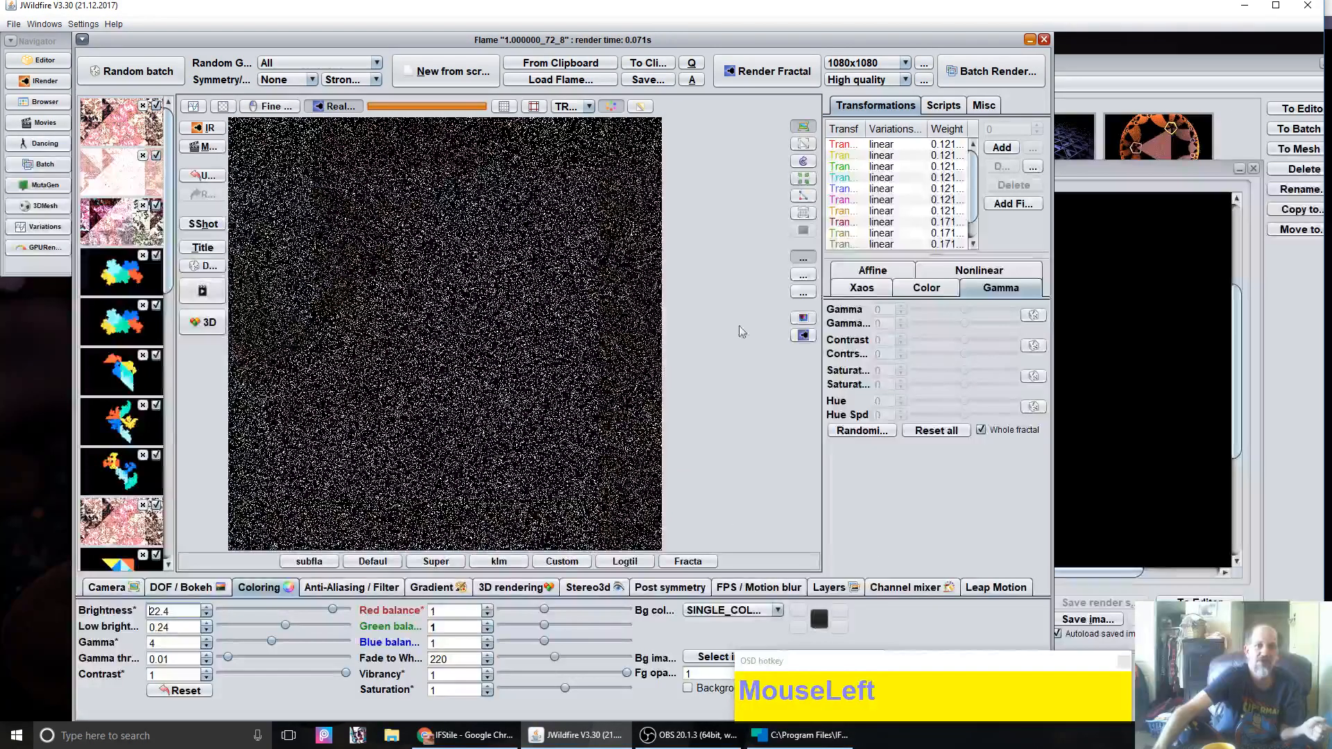
Step: Lower the flame's brightness to 17.46, let the preview refine, and reduce the brightness further
drag(333, 606, 310, 607)
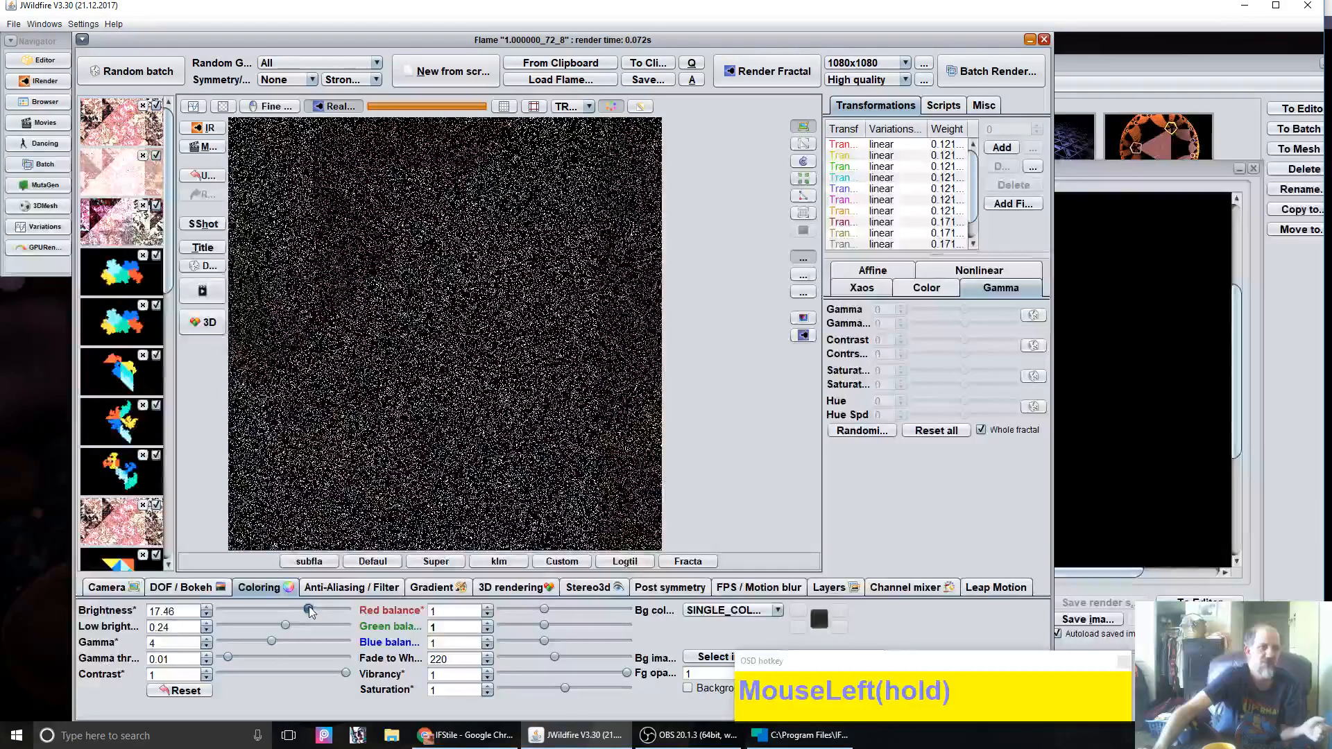
drag(553, 438, 671, 348)
click(806, 338)
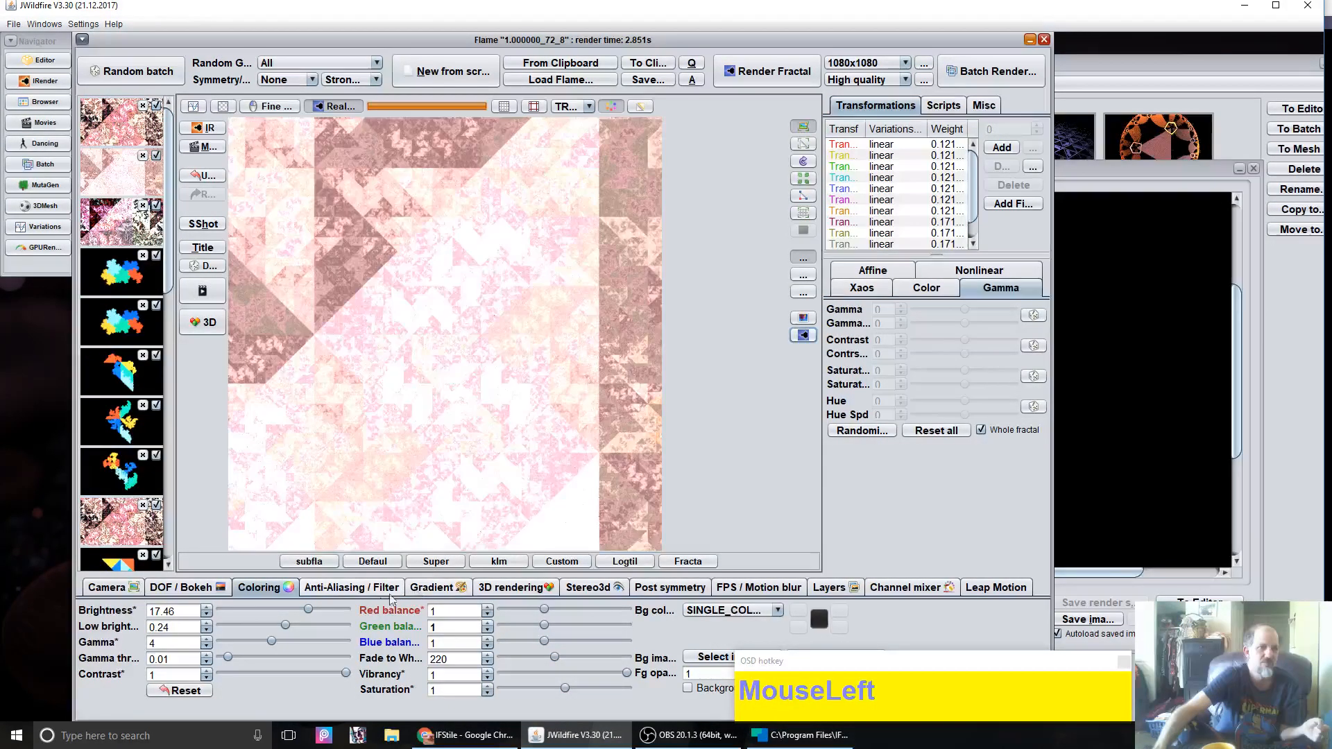
drag(310, 609, 272, 609)
Step: Try a gradient blur of 67 on the flame and bring the blur down to 0
click(444, 588)
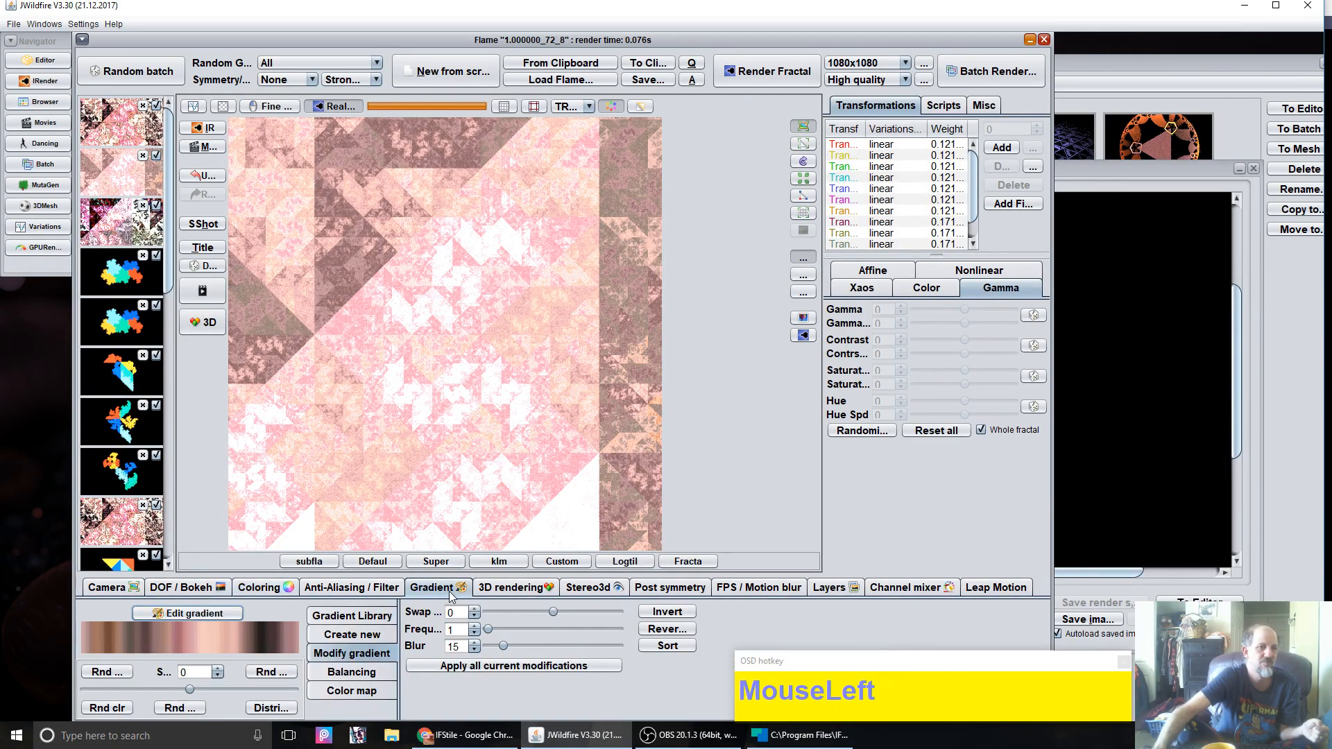
drag(504, 650, 556, 646)
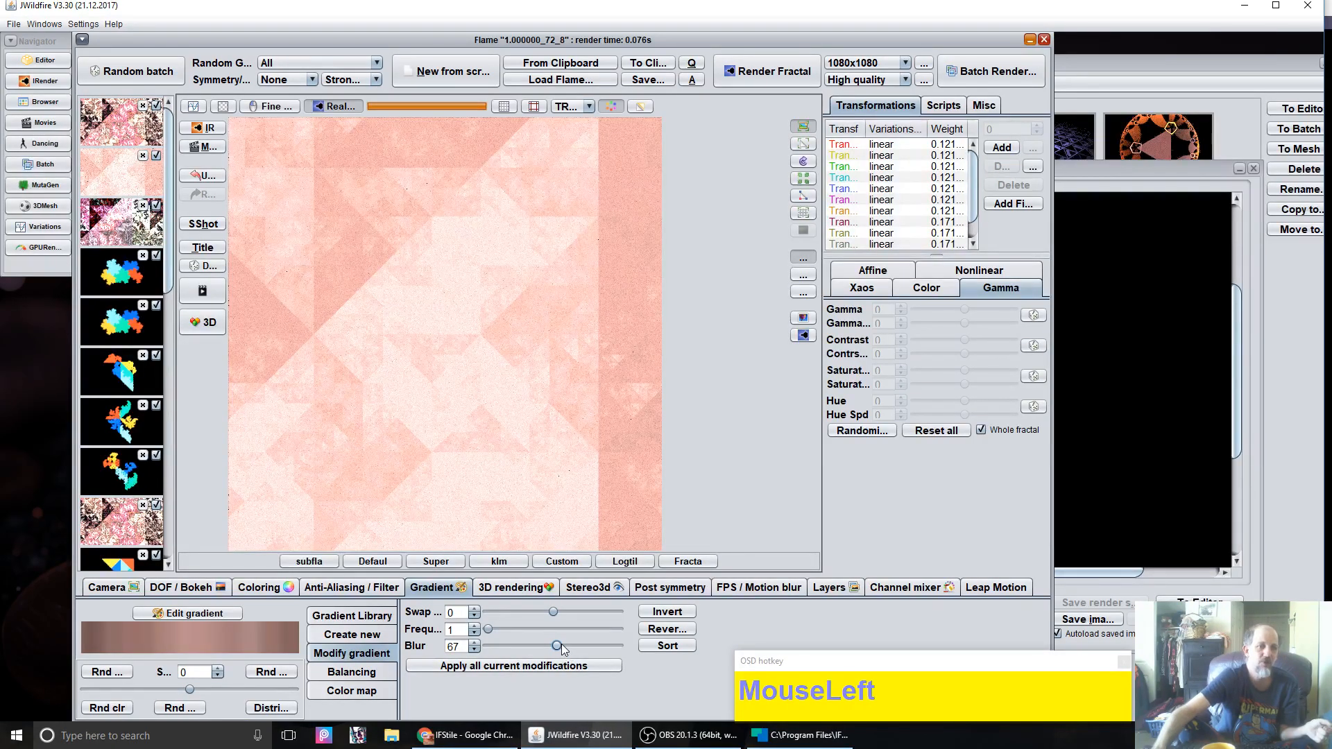
drag(557, 645, 482, 649)
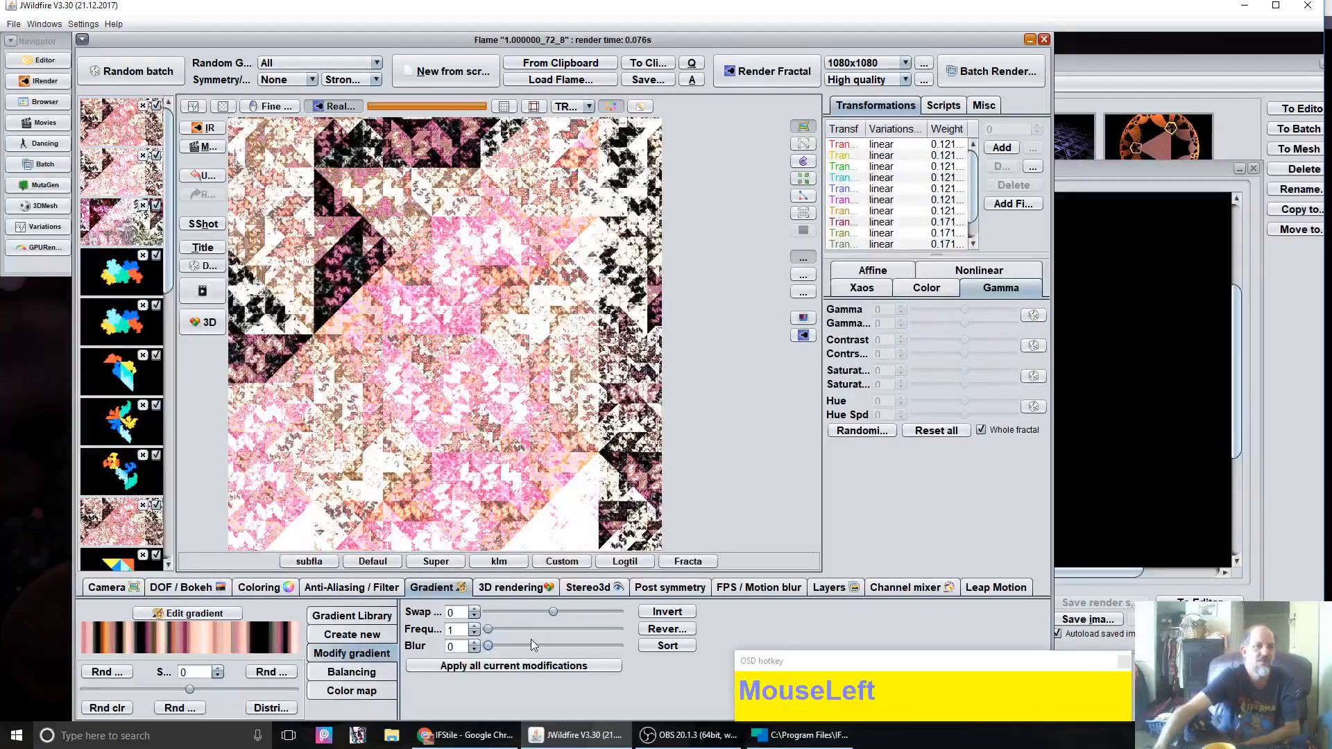
Step: Balance the gradient with red 52, contrast about -105 and gamma about -140, trying saturation 136 before settling on -255
click(352, 671)
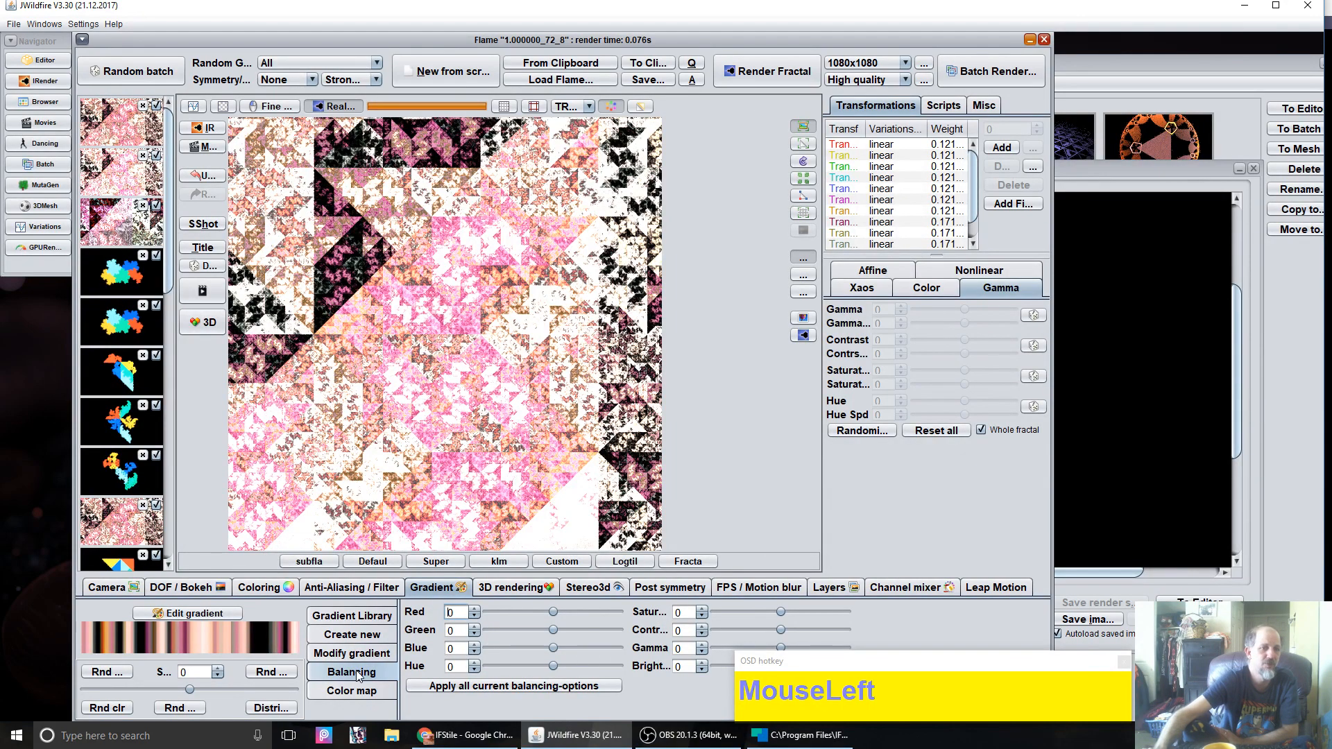
mouse_move(552, 608)
mouse_down()
mouse_move(520, 609)
mouse_move(567, 613)
mouse_up()
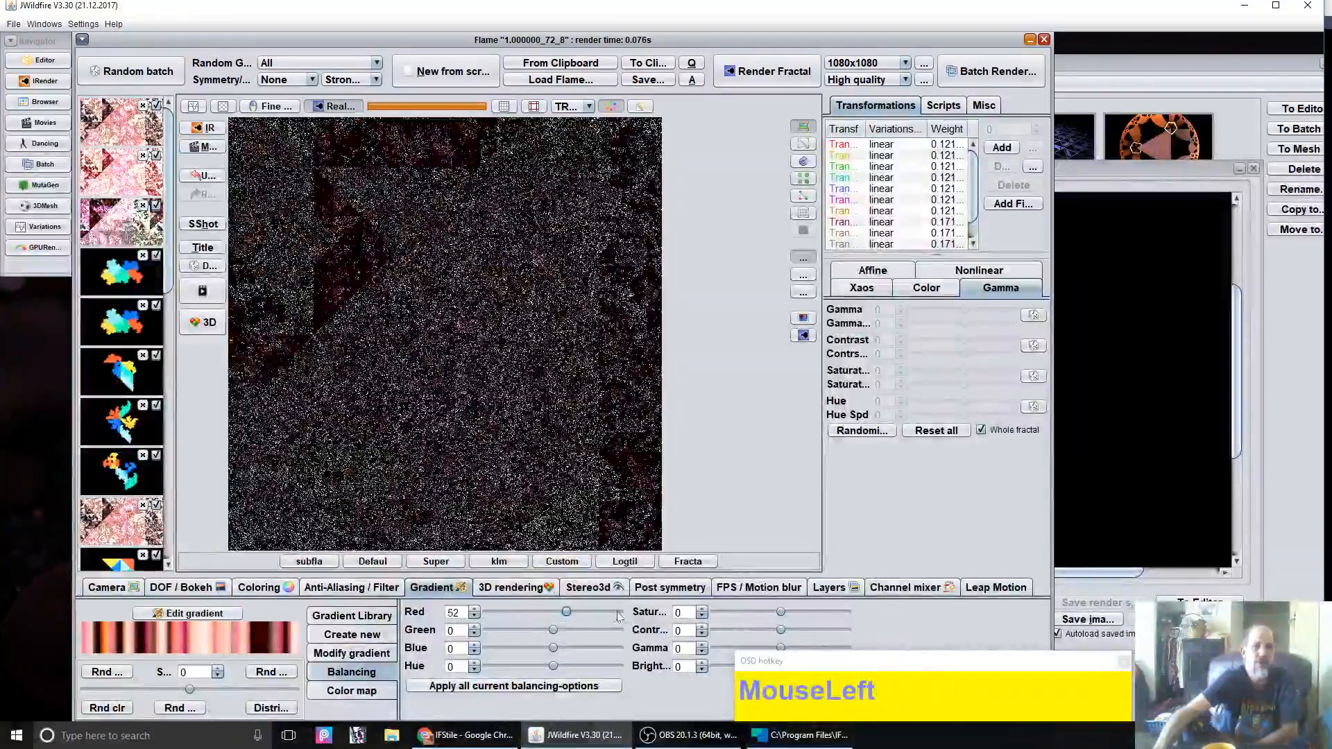
drag(784, 610, 700, 631)
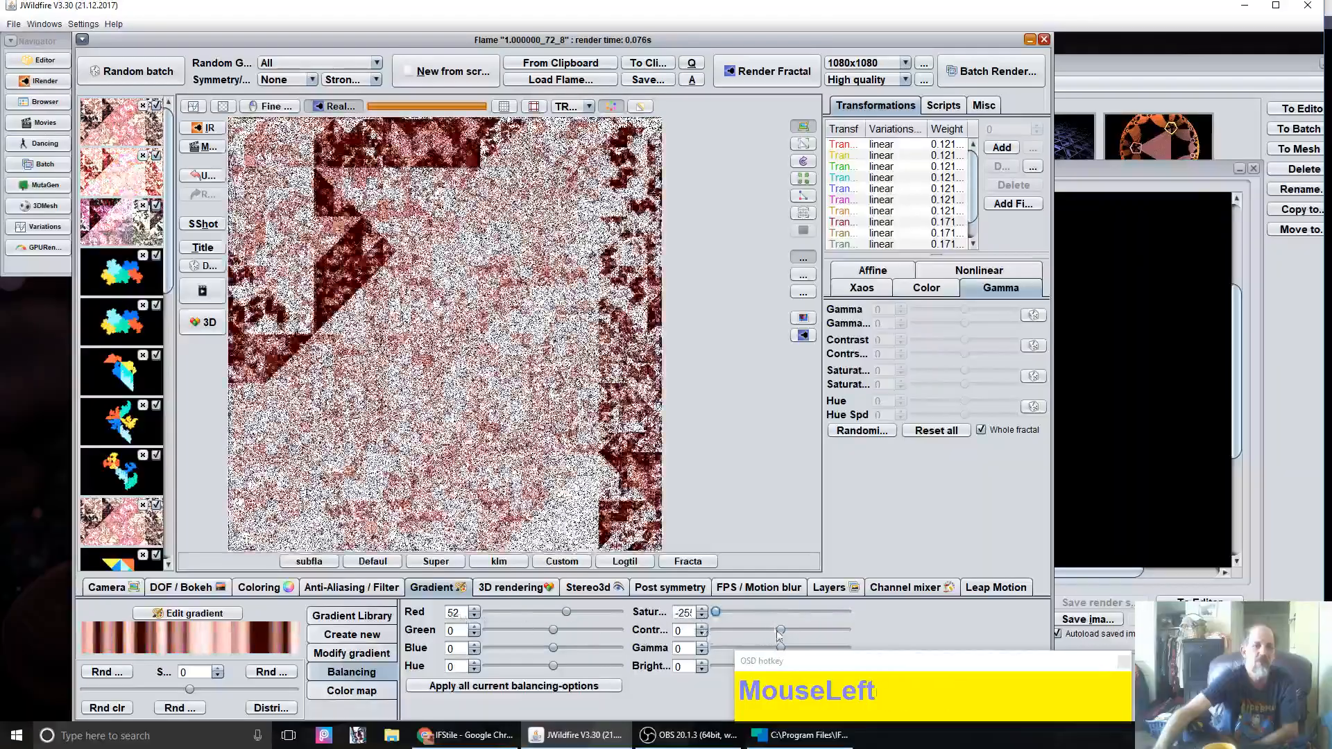
drag(780, 629, 815, 611)
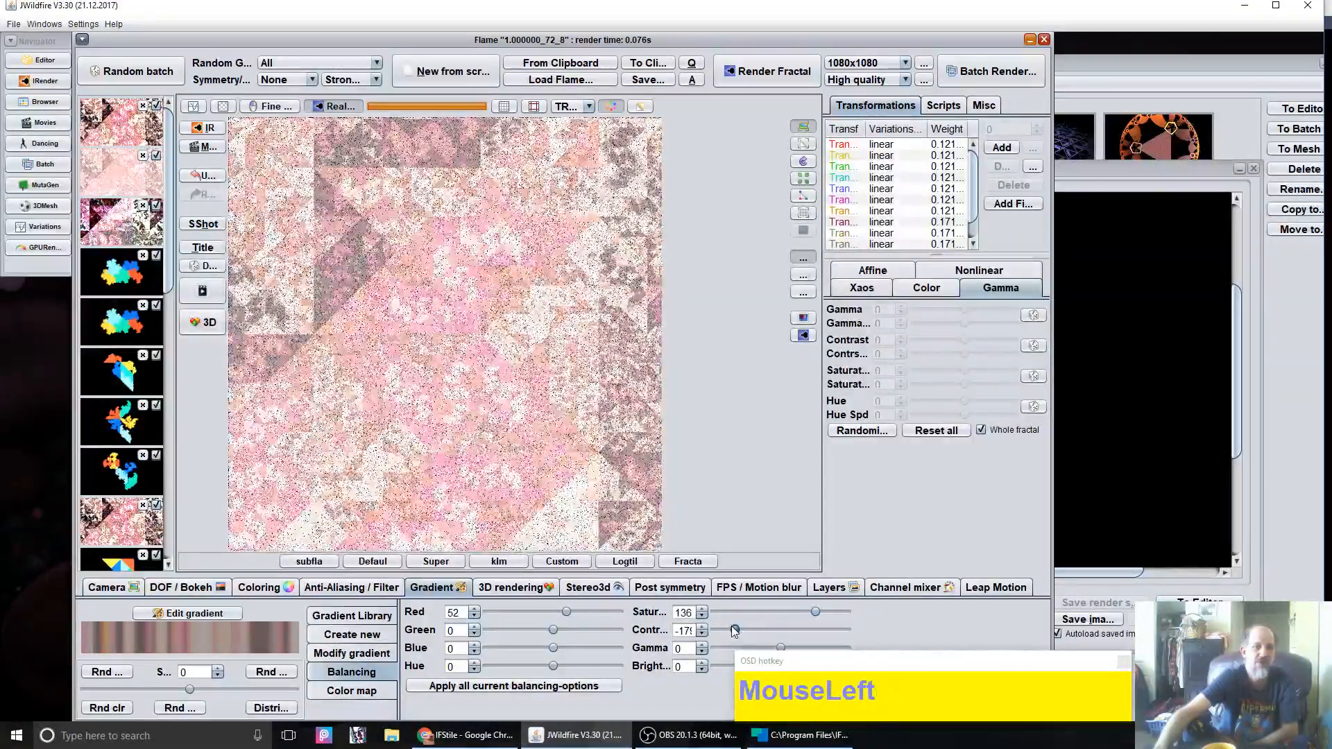
mouse_move(729, 626)
mouse_down()
mouse_move(769, 622)
mouse_move(715, 644)
mouse_move(894, 636)
mouse_move(743, 635)
mouse_up()
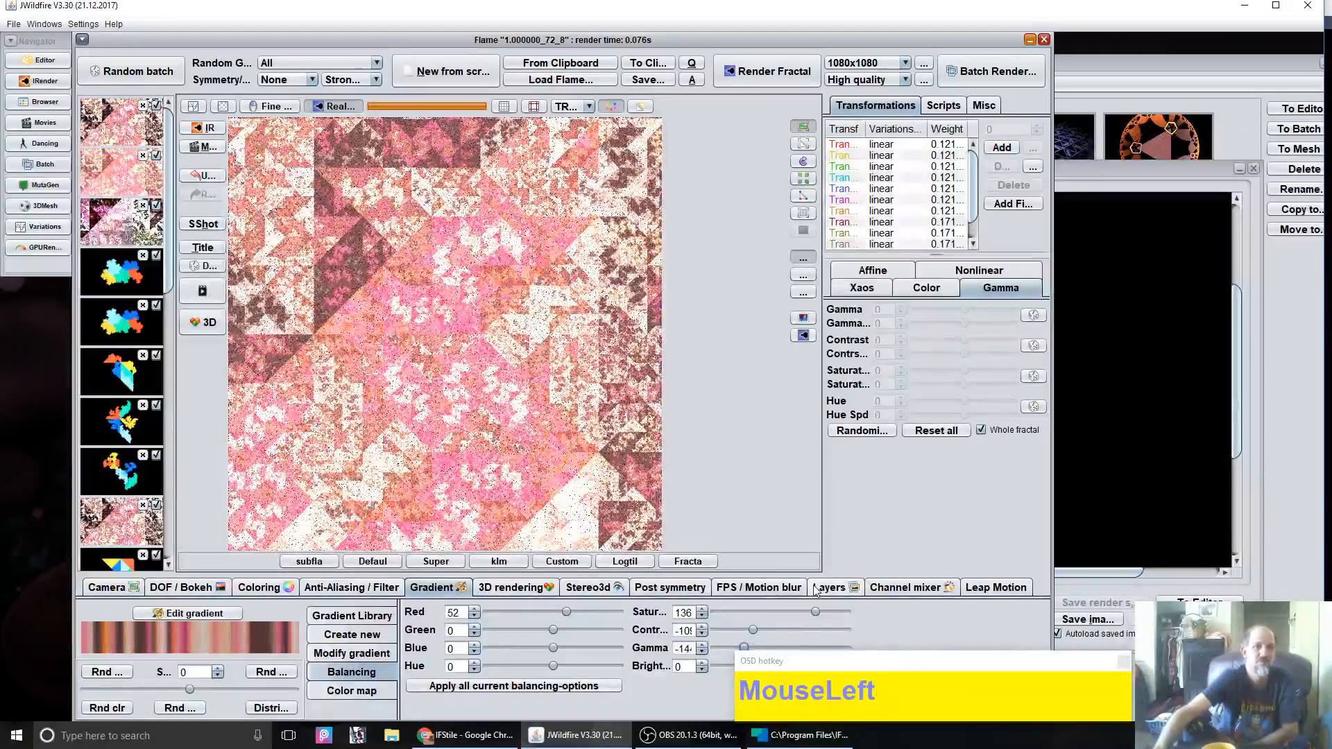
drag(817, 612, 674, 609)
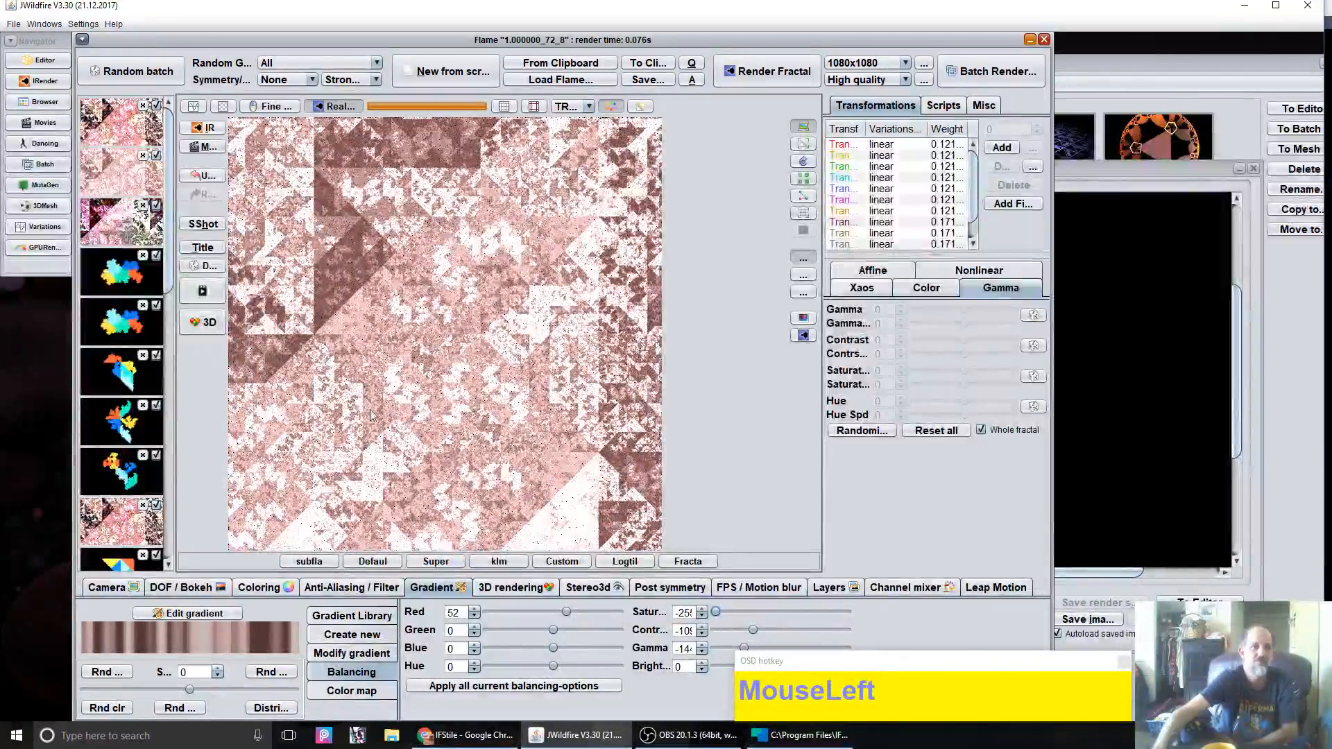
Step: Randomize how the gradient's colors are assigned across the fractal three times, and open the gradient modification settings
click(174, 708)
click(174, 708)
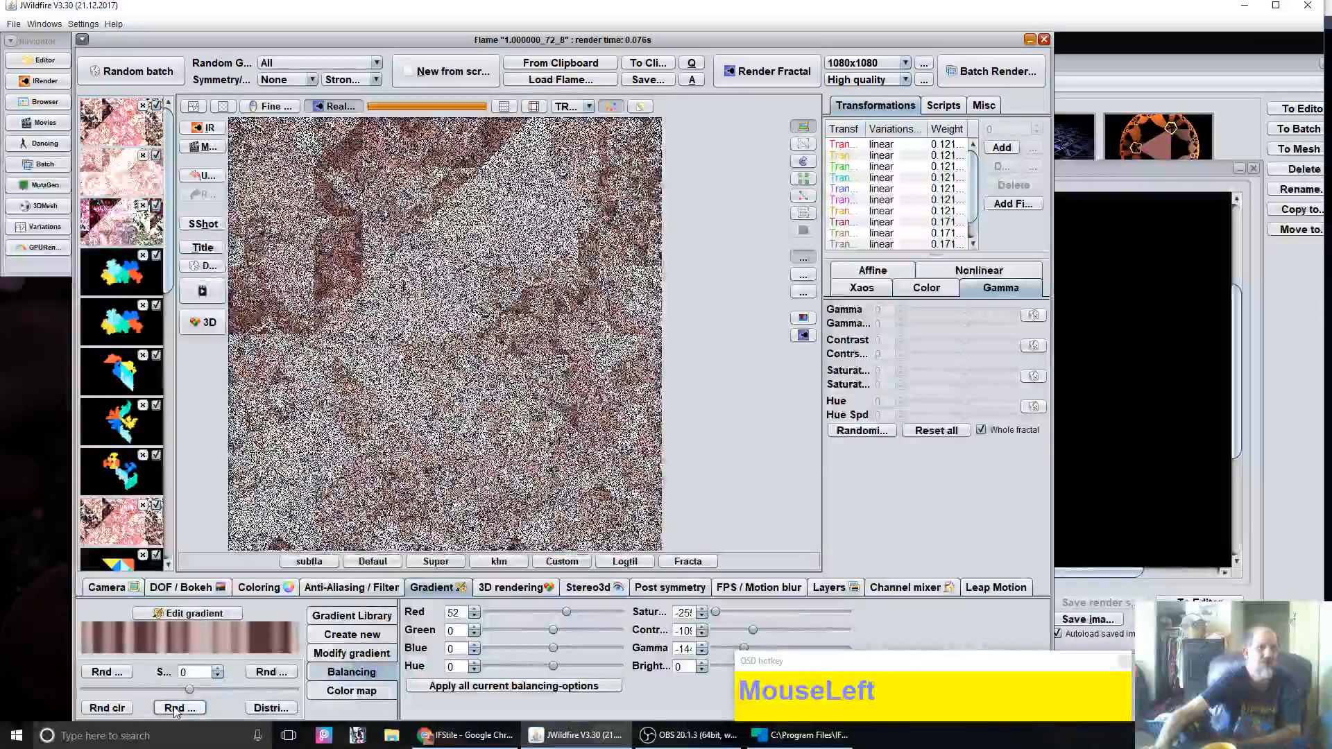
click(174, 708)
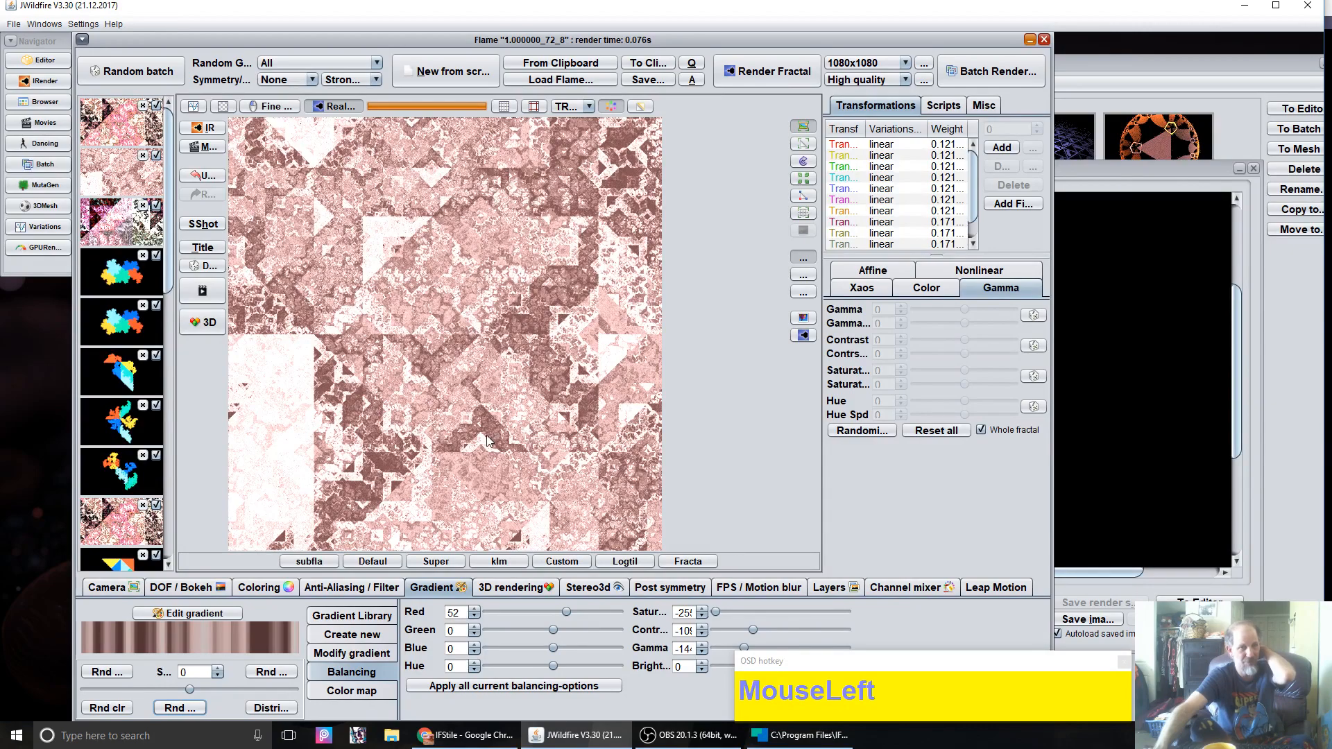
click(349, 652)
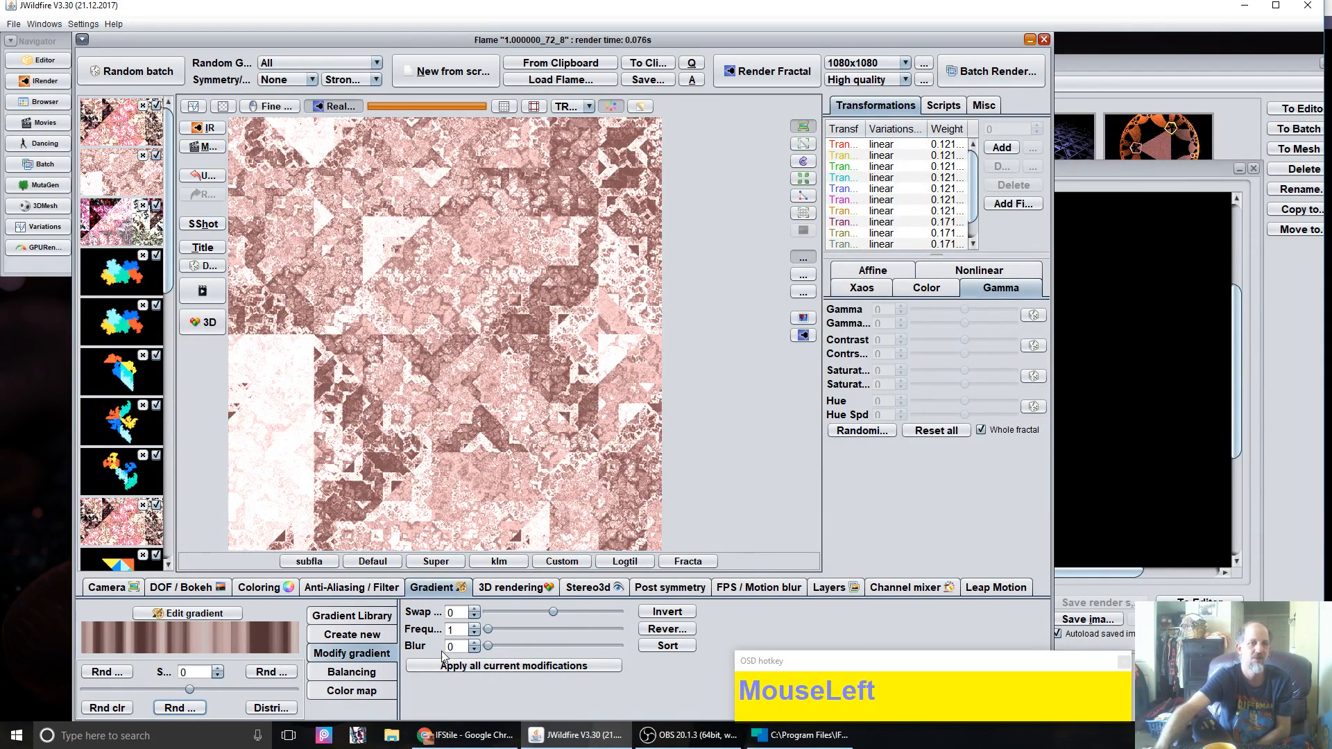